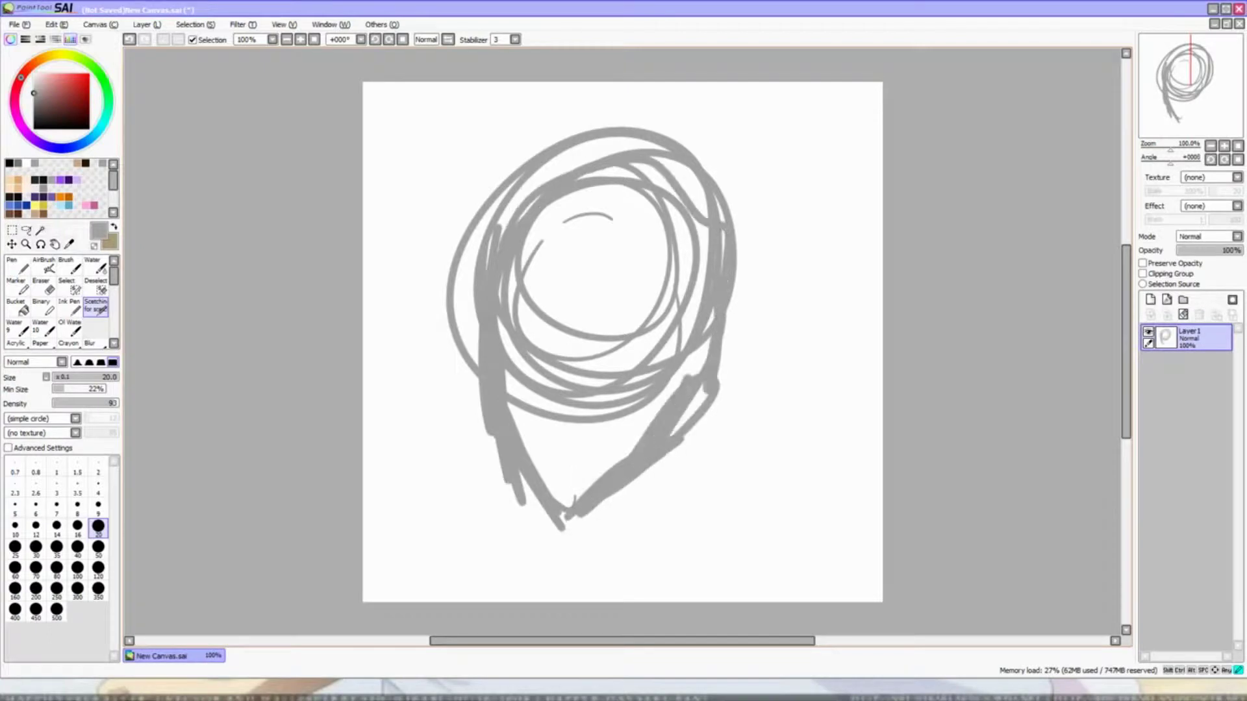
# - Erase the outer construction circles and the inner circle lines, leaving a single head and jaw outline
pyautogui.press('e')
pyautogui.moveTo(481, 363)
pyautogui.mouseDown()
pyautogui.moveTo(513, 169)
pyautogui.moveTo(714, 195)
pyautogui.mouseUp()
pyautogui.moveTo(721, 299); pyautogui.dragTo(617, 127)
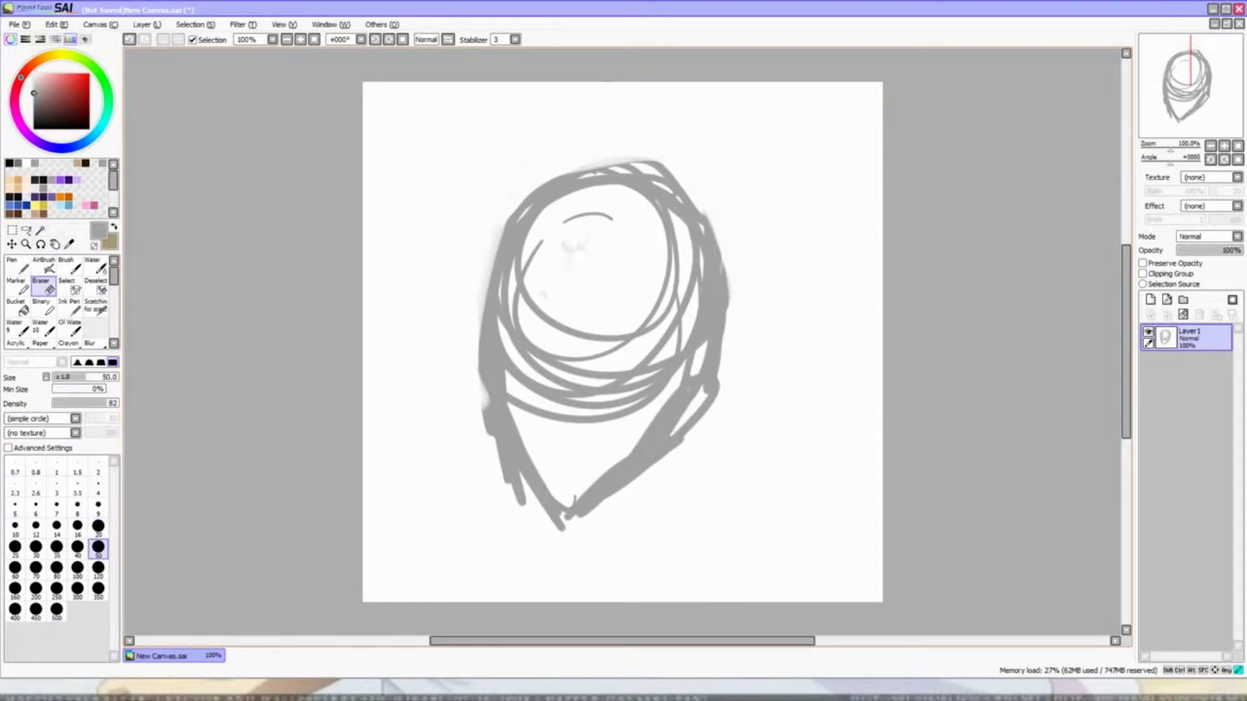
pyautogui.moveTo(532, 247); pyautogui.dragTo(494, 454)
pyautogui.moveTo(494, 227); pyautogui.dragTo(513, 500)
pyautogui.moveTo(520, 260); pyautogui.dragTo(682, 402)
pyautogui.moveTo(584, 467)
pyautogui.mouseDown()
pyautogui.moveTo(701, 279)
pyautogui.moveTo(765, 298)
pyautogui.mouseUp()
# - Enlarge the head sketch with a free transform so it fills more of the canvas
pyautogui.click(96, 305)
pyautogui.hotkey('ctrl', 't')
pyautogui.moveTo(766, 500); pyautogui.dragTo(814, 548)
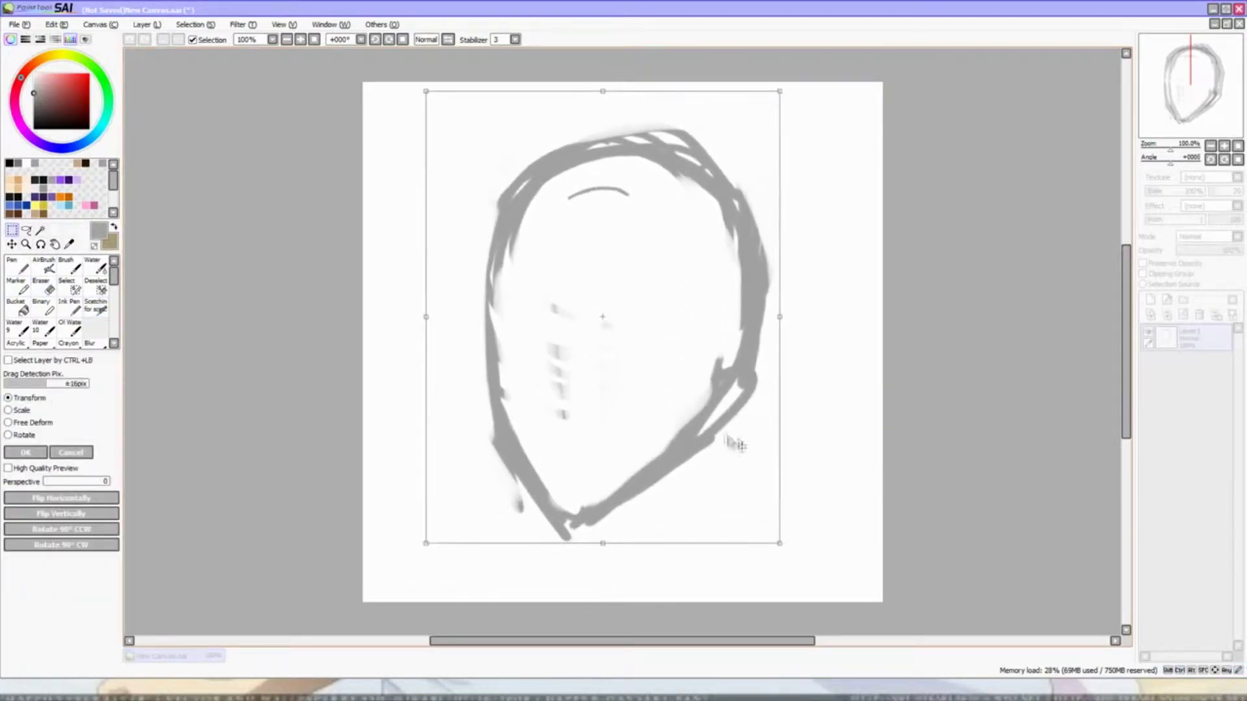
pyautogui.press('Return')
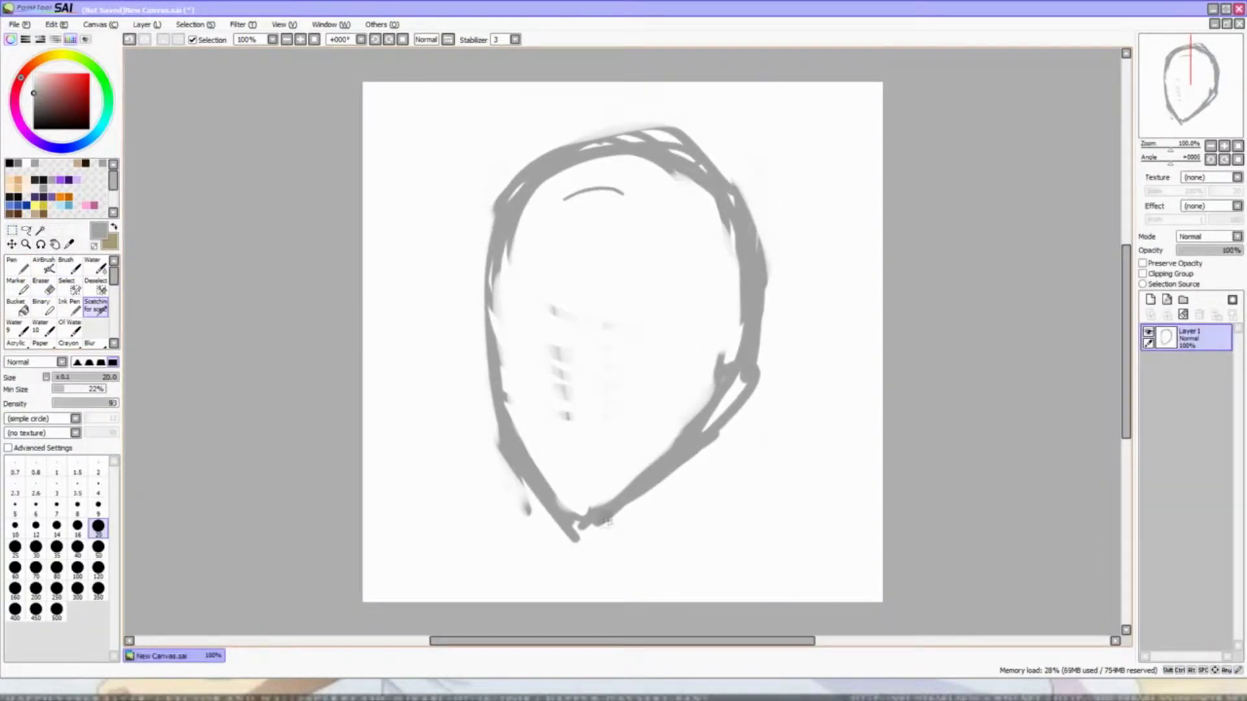
# - Sketch neck lines below the right jaw and long strokes along the left side of the face
pyautogui.moveTo(720, 383); pyautogui.dragTo(700, 532)
pyautogui.moveTo(721, 396); pyautogui.dragTo(726, 559)
pyautogui.moveTo(724, 429); pyautogui.dragTo(746, 552)
pyautogui.moveTo(493, 199); pyautogui.dragTo(453, 435)
pyautogui.moveTo(485, 207); pyautogui.dragTo(497, 513)
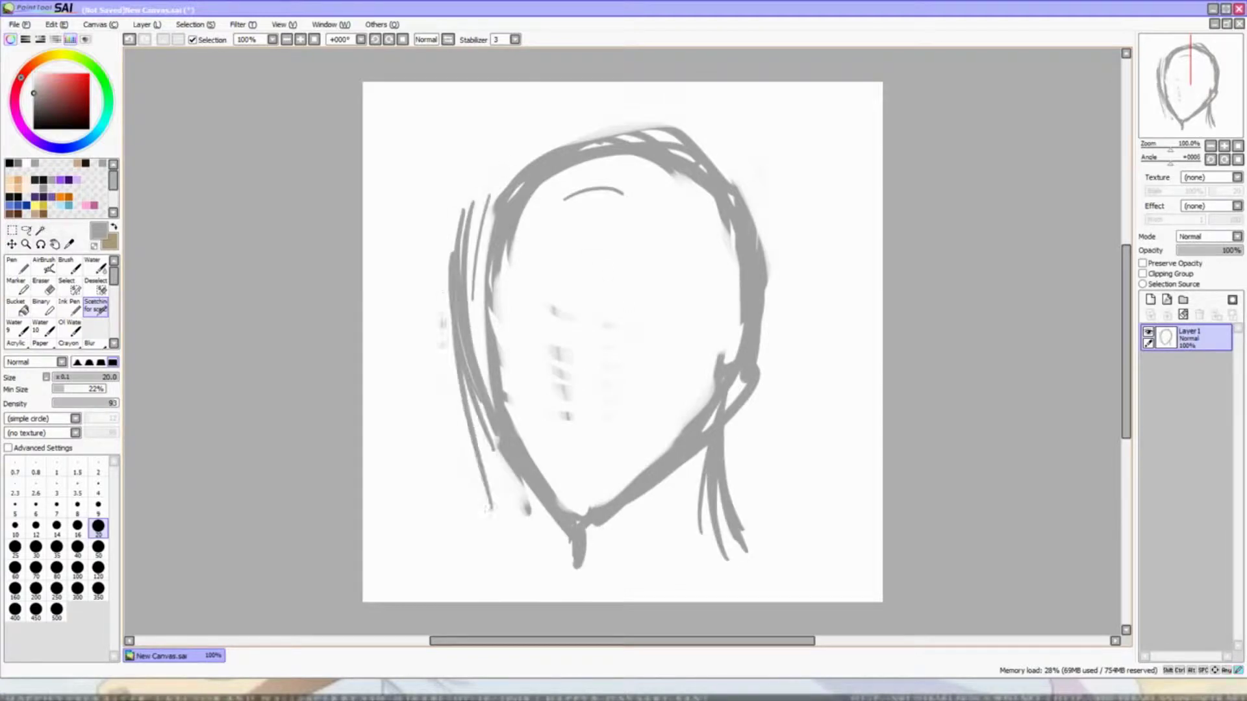
# - Sketch the hood's front edges running down both sides and meeting below the chin
pyautogui.moveTo(469, 269); pyautogui.dragTo(515, 539)
pyautogui.moveTo(493, 503)
pyautogui.mouseDown()
pyautogui.moveTo(509, 535)
pyautogui.moveTo(581, 601)
pyautogui.mouseUp()
pyautogui.moveTo(711, 516); pyautogui.dragTo(607, 601)
pyautogui.moveTo(688, 467); pyautogui.dragTo(592, 577)
pyautogui.moveTo(513, 487); pyautogui.dragTo(604, 601)
# - Sketch the hood's top and back outline, ending in a sloping right shoulder line
pyautogui.moveTo(529, 153)
pyautogui.mouseDown()
pyautogui.moveTo(458, 250)
pyautogui.moveTo(789, 195)
pyautogui.mouseUp()
pyautogui.moveTo(763, 146)
pyautogui.mouseDown()
pyautogui.moveTo(818, 461)
pyautogui.moveTo(737, 513)
pyautogui.mouseUp()
pyautogui.moveTo(766, 487); pyautogui.dragTo(867, 600)
# - Sketch the hood opening as an arch over the forehead and down the right side of the face
pyautogui.moveTo(478, 282); pyautogui.dragTo(562, 257)
pyautogui.moveTo(500, 272)
pyautogui.mouseDown()
pyautogui.moveTo(627, 227)
pyautogui.moveTo(578, 220)
pyautogui.mouseUp()
pyautogui.moveTo(572, 240)
pyautogui.mouseDown()
pyautogui.moveTo(672, 292)
pyautogui.moveTo(724, 367)
pyautogui.mouseUp()
pyautogui.moveTo(733, 383); pyautogui.dragTo(688, 467)
# - Erase the old head outline and stray strokes between the hood opening and the hood's outer edge
pyautogui.press('e')
pyautogui.moveTo(494, 253); pyautogui.dragTo(572, 163)
pyautogui.moveTo(500, 195)
pyautogui.mouseDown()
pyautogui.moveTo(714, 133)
pyautogui.moveTo(760, 357)
pyautogui.moveTo(747, 389)
pyautogui.mouseUp()
pyautogui.moveTo(721, 435)
pyautogui.mouseDown()
pyautogui.moveTo(708, 526)
pyautogui.moveTo(717, 558)
pyautogui.mouseUp()
pyautogui.moveTo(759, 237)
pyautogui.mouseDown()
pyautogui.moveTo(795, 361)
pyautogui.moveTo(763, 159)
pyautogui.mouseUp()
pyautogui.moveTo(724, 250); pyautogui.dragTo(669, 162)
pyautogui.moveTo(478, 296)
pyautogui.mouseDown()
pyautogui.moveTo(486, 451)
pyautogui.moveTo(552, 539)
pyautogui.mouseUp()
# - Sketch the bangs and side hair strands inside the hood opening, and rough in the eyes, nose and mouth
pyautogui.press('b')
pyautogui.moveTo(455, 442)
pyautogui.mouseDown()
pyautogui.moveTo(457, 286)
pyautogui.moveTo(483, 308)
pyautogui.mouseUp()
pyautogui.moveTo(604, 259); pyautogui.dragTo(533, 388)
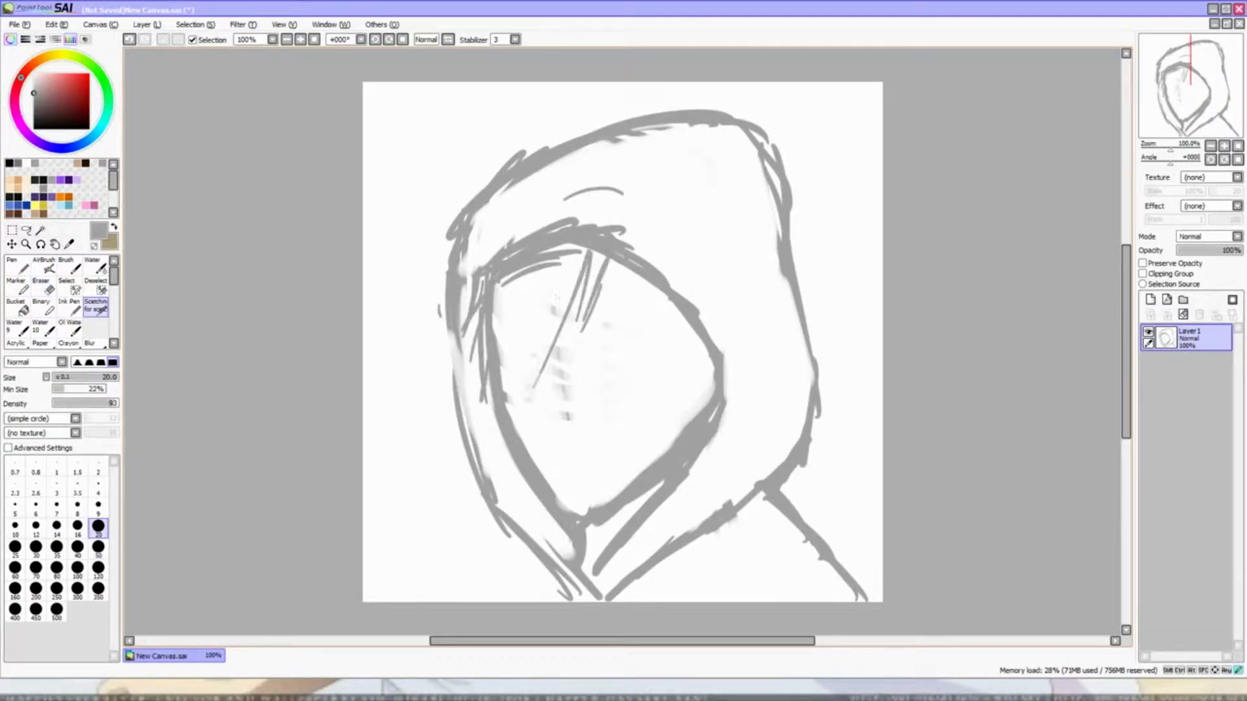
pyautogui.moveTo(566, 257); pyautogui.dragTo(516, 341)
pyautogui.moveTo(514, 270); pyautogui.dragTo(492, 331)
pyautogui.moveTo(622, 266); pyautogui.dragTo(656, 353)
pyautogui.moveTo(646, 302); pyautogui.dragTo(666, 393)
pyautogui.moveTo(669, 305); pyautogui.dragTo(683, 422)
pyautogui.moveTo(696, 369); pyautogui.dragTo(678, 438)
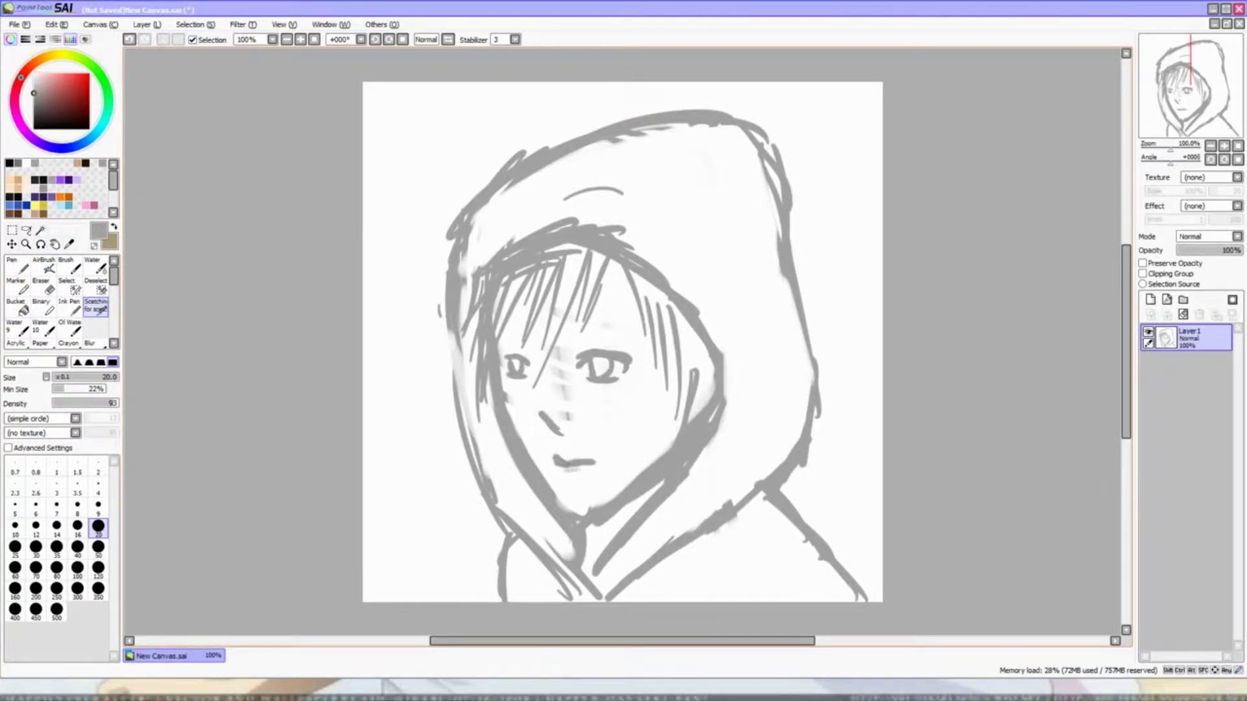
# - Select the mouth, move it slightly upward, and clear the selection
pyautogui.click(67, 286)
pyautogui.moveTo(594, 461)
pyautogui.mouseDown()
pyautogui.moveTo(549, 432)
pyautogui.moveTo(585, 440)
pyautogui.moveTo(571, 467)
pyautogui.mouseUp()
pyautogui.click(96, 286)
pyautogui.hotkey('ctrl', 'd')
# - Erase the leftover guide smudges between the eyes and around the nose
pyautogui.press('e')
pyautogui.press('e')
pyautogui.press('e')
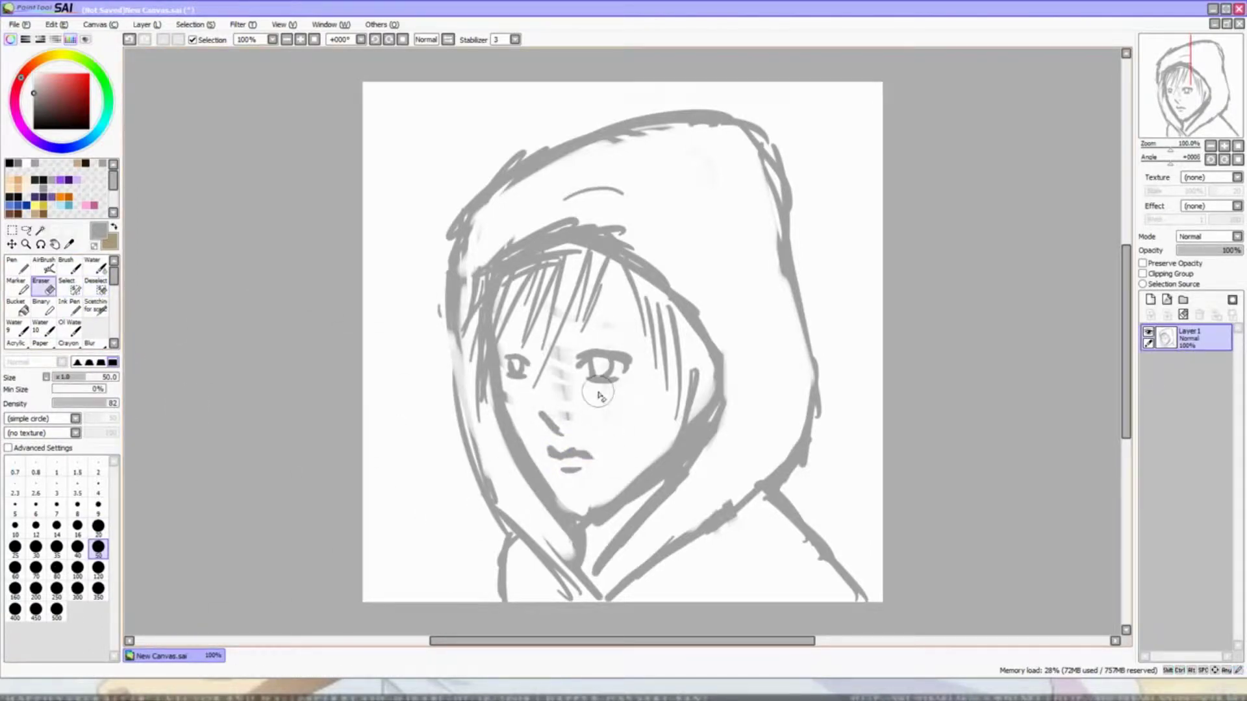
pyautogui.moveTo(558, 354)
pyautogui.mouseDown()
pyautogui.moveTo(596, 426)
pyautogui.moveTo(548, 363)
pyautogui.moveTo(491, 445)
pyautogui.mouseUp()
pyautogui.click(96, 305)
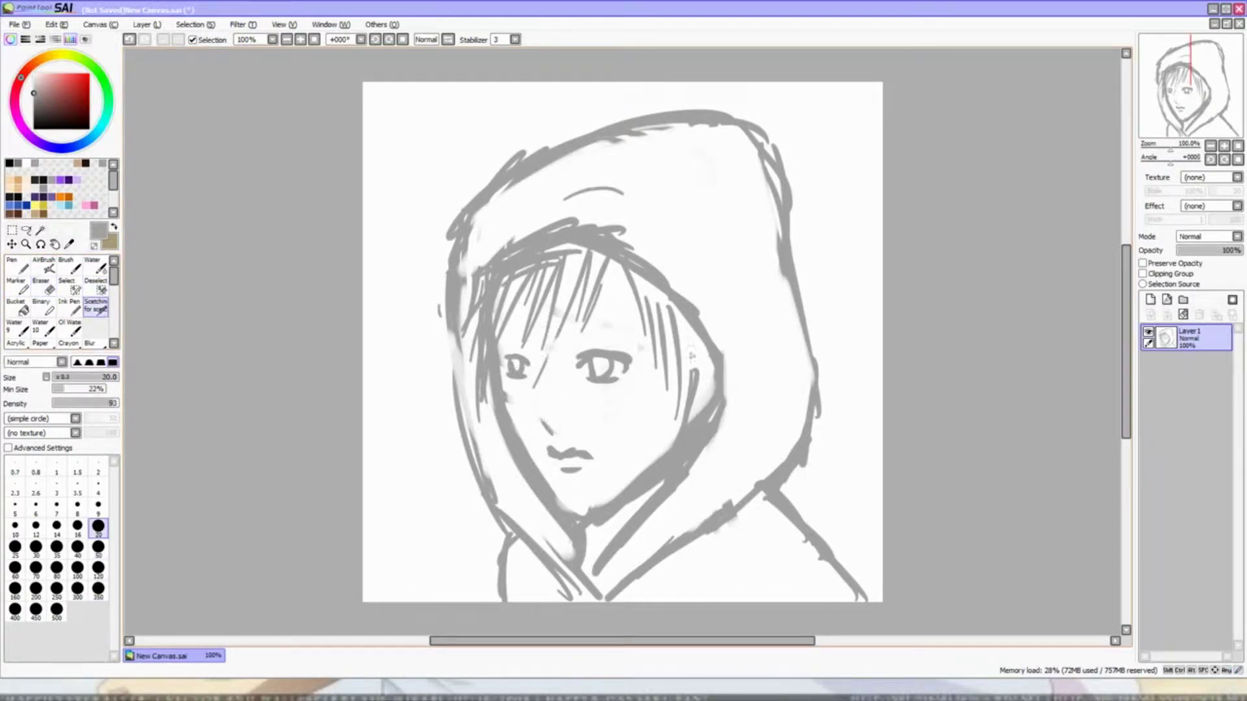
# - Select the left eye, shift it slightly into better alignment with the other eye, and deselect it
pyautogui.click(67, 286)
pyautogui.moveTo(611, 367)
pyautogui.mouseDown()
pyautogui.moveTo(585, 354)
pyautogui.moveTo(620, 393)
pyautogui.moveTo(537, 390)
pyautogui.mouseUp()
pyautogui.click(195, 24)
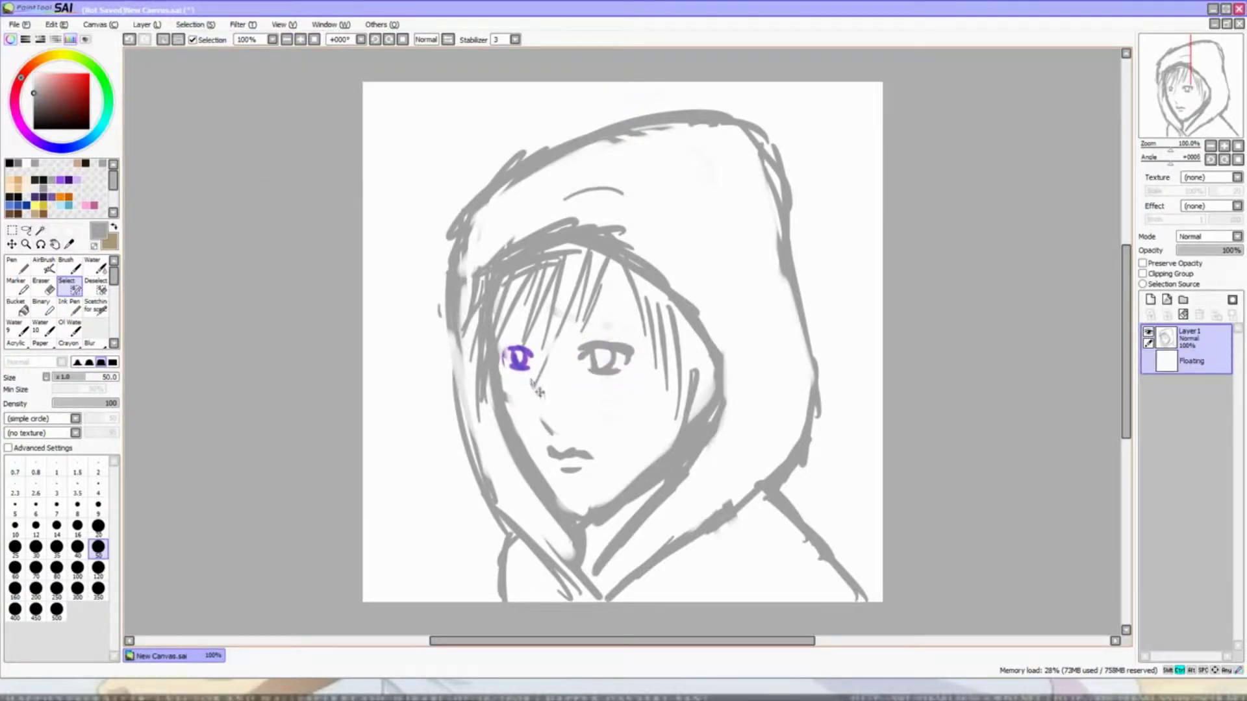
pyautogui.click(95, 285)
# - Add a new layer above the rough sketch and lower Layer 1's opacity to 71%
pyautogui.click(1150, 299)
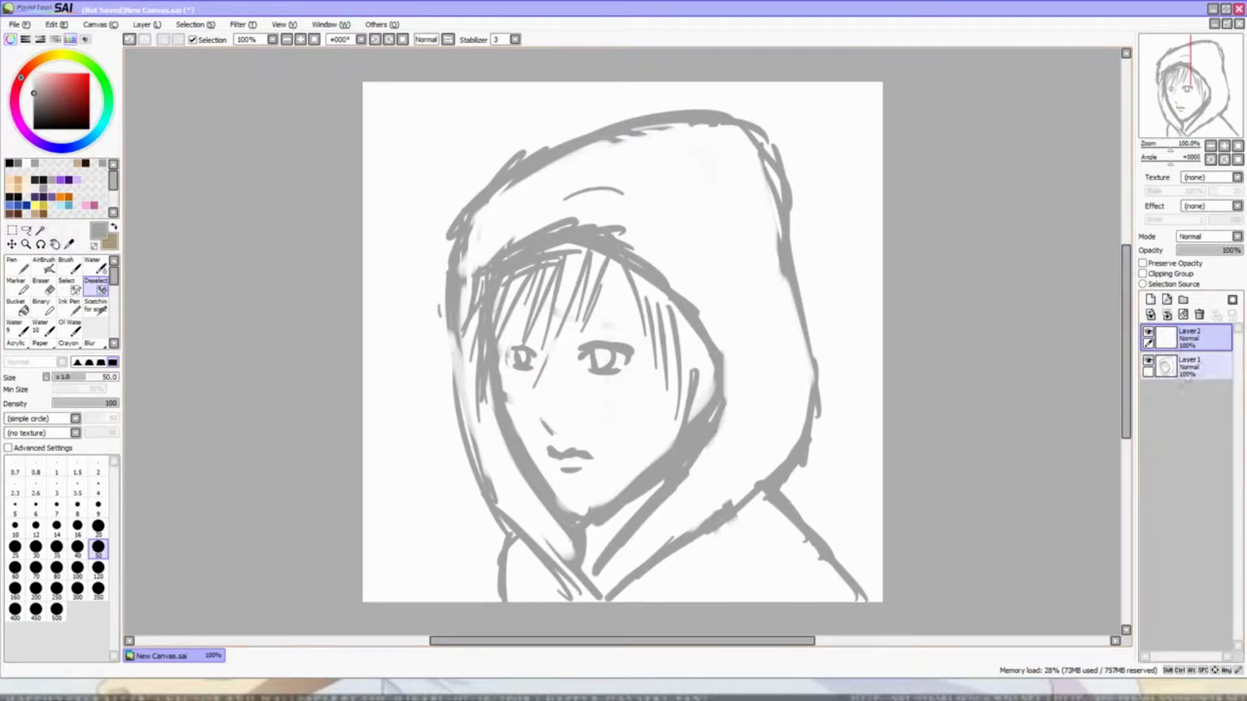
pyautogui.click(1188, 365)
pyautogui.moveTo(1237, 250); pyautogui.dragTo(1222, 250)
pyautogui.click(1188, 338)
# - Redraw the bangs, side hair and jawline on Layer2 in darker grey with the size 20 sketching brush
pyautogui.click(95, 305)
pyautogui.moveTo(608, 261)
pyautogui.mouseDown()
pyautogui.moveTo(573, 337)
pyautogui.moveTo(540, 370)
pyautogui.mouseUp()
pyautogui.moveTo(571, 271)
pyautogui.mouseDown()
pyautogui.moveTo(489, 360)
pyautogui.moveTo(570, 518)
pyautogui.moveTo(695, 426)
pyautogui.mouseUp()
pyautogui.moveTo(609, 252); pyautogui.dragTo(653, 347)
pyautogui.moveTo(649, 315); pyautogui.dragTo(679, 415)
pyautogui.moveTo(673, 356); pyautogui.dragTo(685, 433)
pyautogui.moveTo(683, 354); pyautogui.dragTo(695, 429)
pyautogui.moveTo(699, 330); pyautogui.dragTo(707, 356)
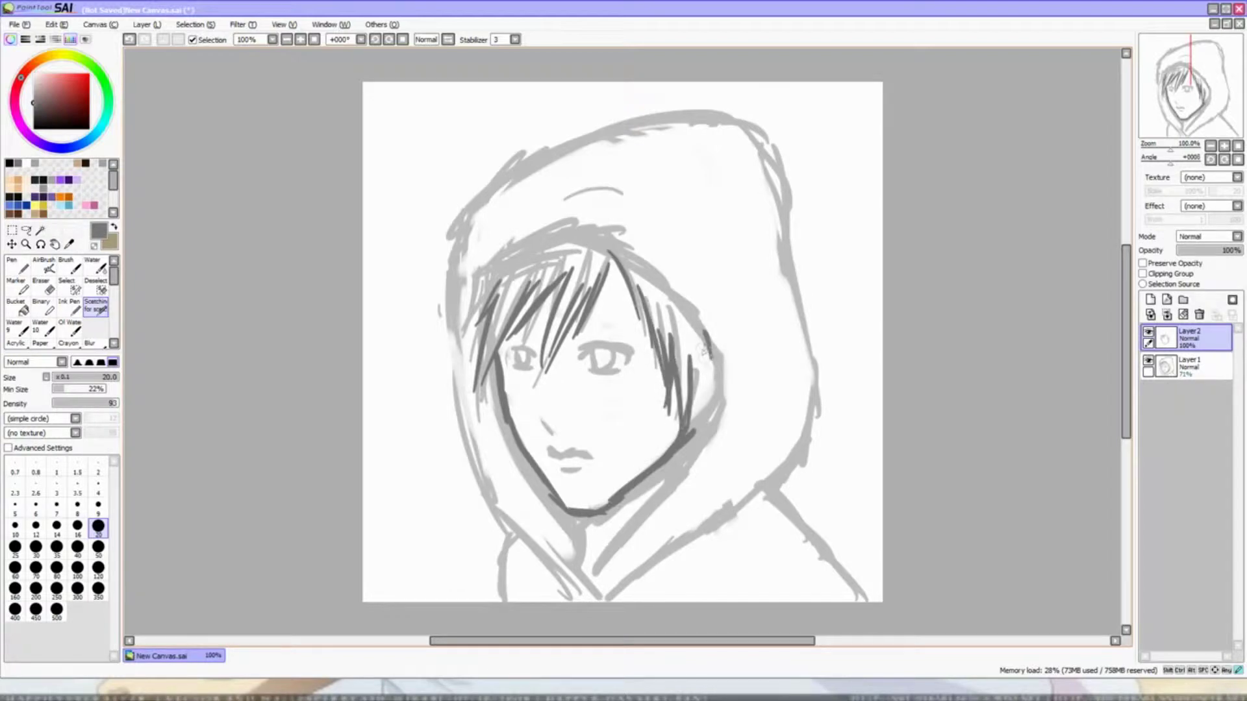
# - Redraw the hood opening, its crossing front edges and the left outer edge in darker grey
pyautogui.moveTo(464, 327)
pyautogui.mouseDown()
pyautogui.moveTo(603, 235)
pyautogui.moveTo(574, 572)
pyautogui.moveTo(791, 440)
pyautogui.mouseUp()
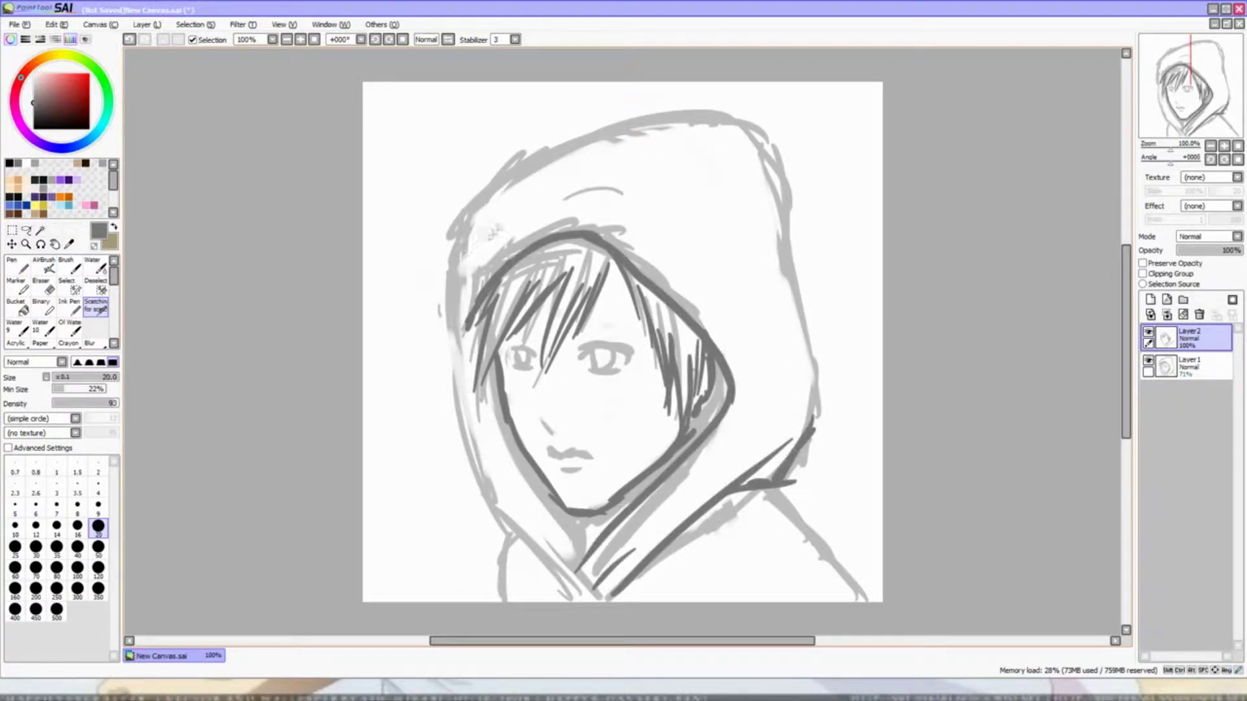
pyautogui.moveTo(485, 207); pyautogui.dragTo(516, 542)
pyautogui.moveTo(503, 420); pyautogui.dragTo(566, 570)
pyautogui.moveTo(489, 211); pyautogui.dragTo(704, 125)
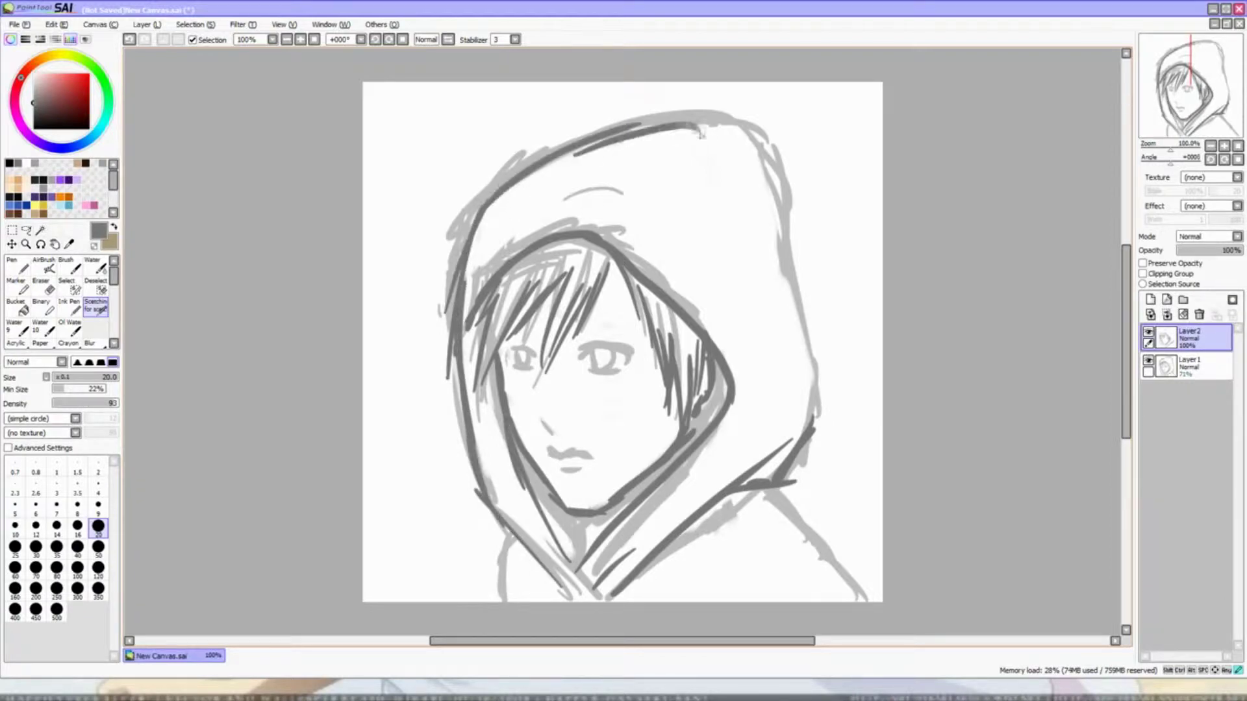
# - Redraw the hood's top and back edge down to the shoulder, and erase the excess strokes
pyautogui.moveTo(613, 142); pyautogui.dragTo(753, 227)
pyautogui.moveTo(725, 133); pyautogui.dragTo(820, 444)
pyautogui.moveTo(613, 129)
pyautogui.mouseDown()
pyautogui.moveTo(786, 227)
pyautogui.moveTo(807, 330)
pyautogui.mouseUp()
pyautogui.press('e')
pyautogui.moveTo(685, 143); pyautogui.dragTo(766, 243)
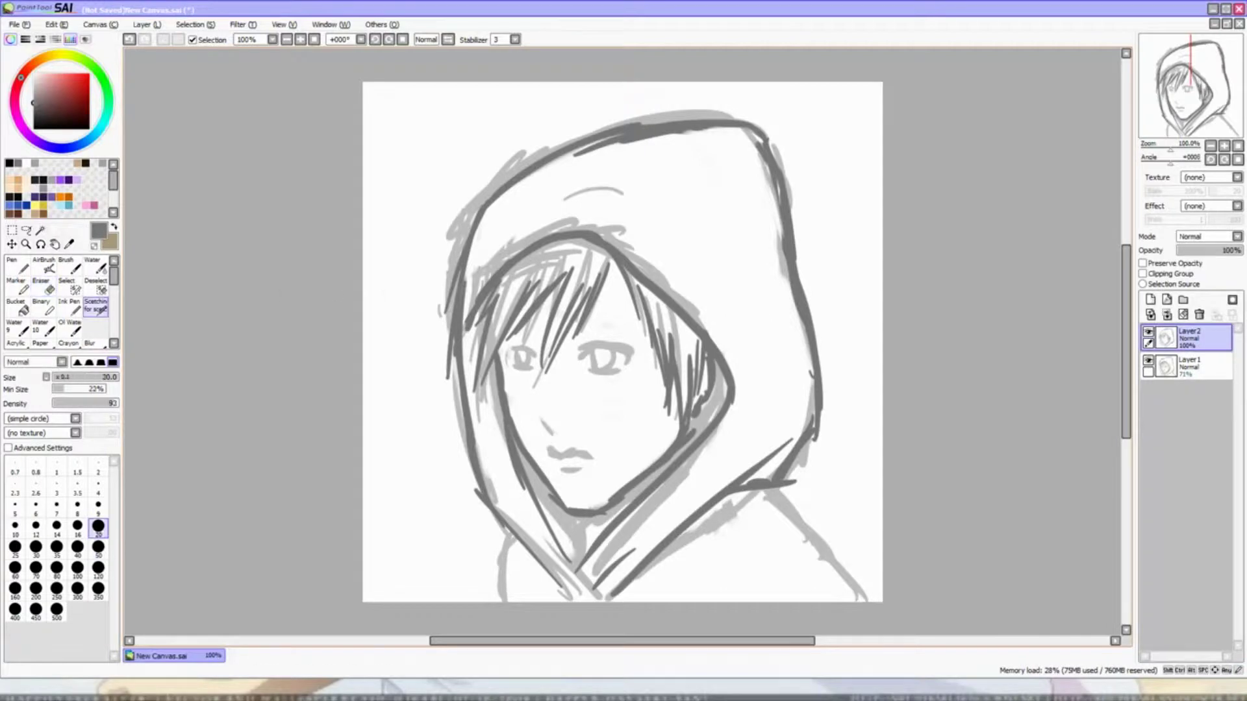
# - Select the hood's top and back edge, shift it inward toward the face, and clear the selection
pyautogui.press('s')
pyautogui.moveTo(779, 481)
pyautogui.mouseDown()
pyautogui.moveTo(643, 121)
pyautogui.moveTo(597, 139)
pyautogui.mouseUp()
pyautogui.moveTo(804, 312); pyautogui.dragTo(790, 330)
pyautogui.click(195, 24)
pyautogui.click(204, 50)
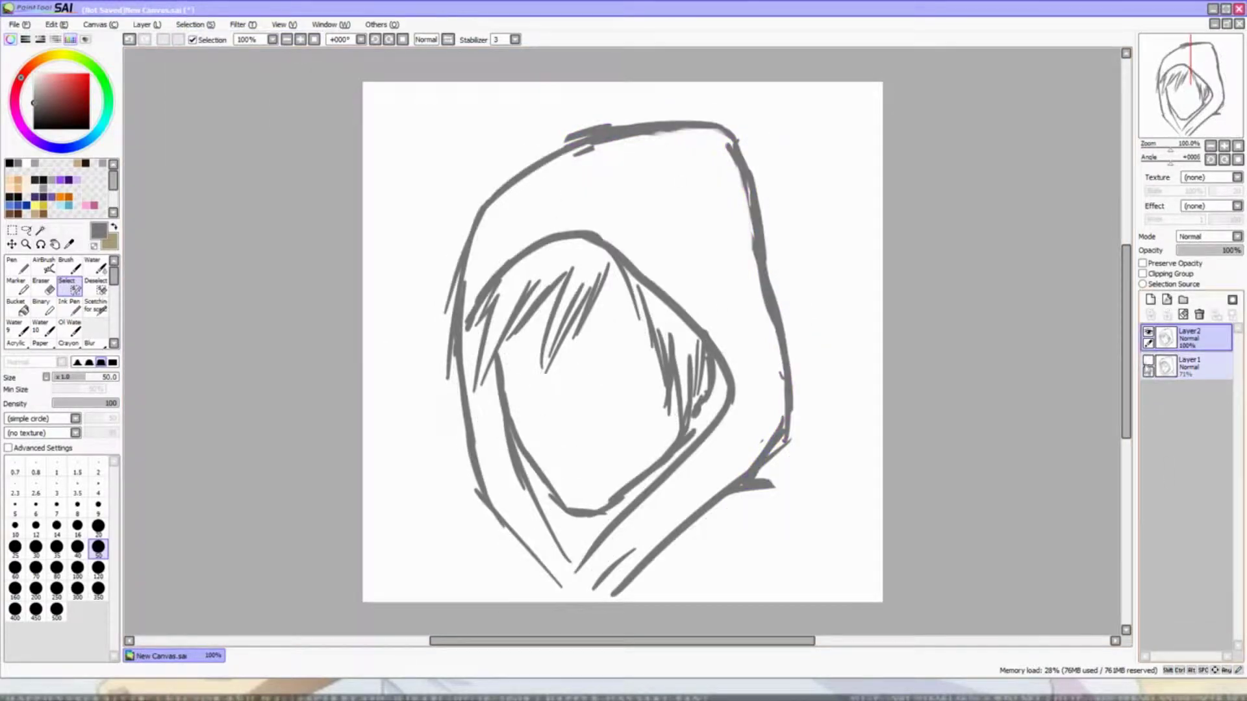
# - Refine the eyes, brows, nose and mouth with the size 9 sketching brush, and draw both shoulder lines
pyautogui.click(95, 305)
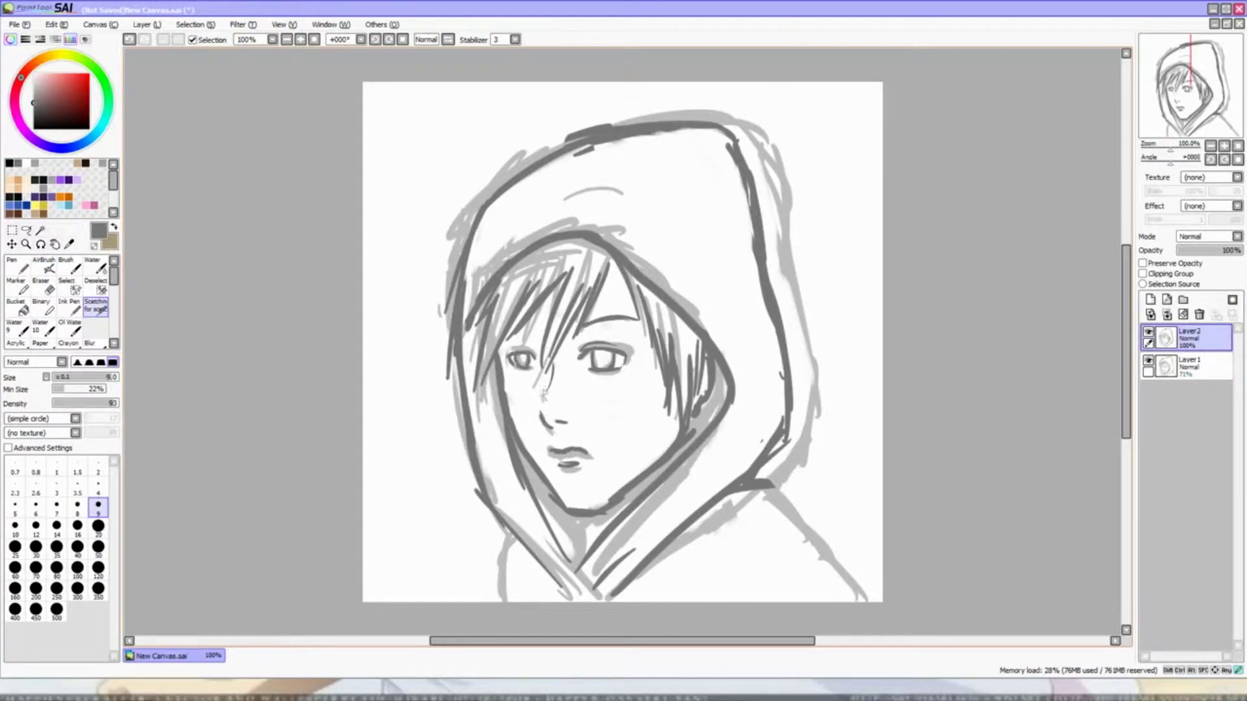
pyautogui.moveTo(510, 540); pyautogui.dragTo(502, 602)
pyautogui.moveTo(776, 494); pyautogui.dragTo(847, 594)
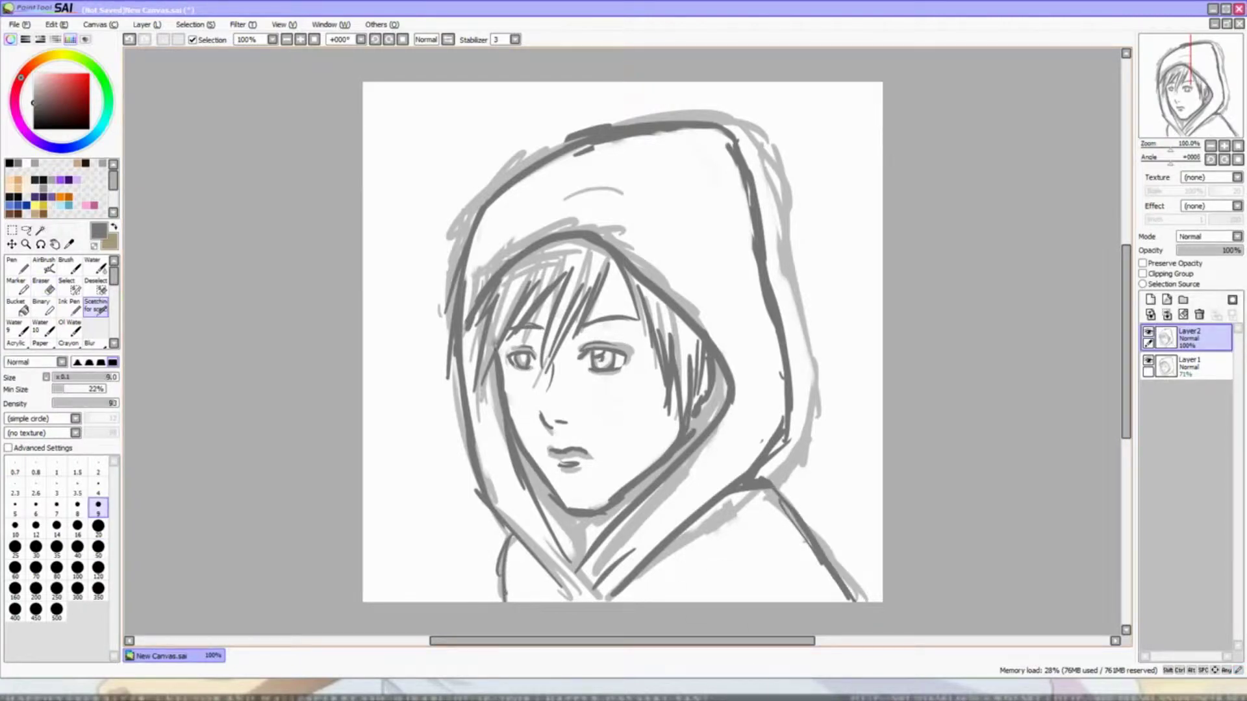
# - Hide Layer 1 and add a linework layer above Layer2
pyautogui.click(1148, 361)
pyautogui.click(1167, 299)
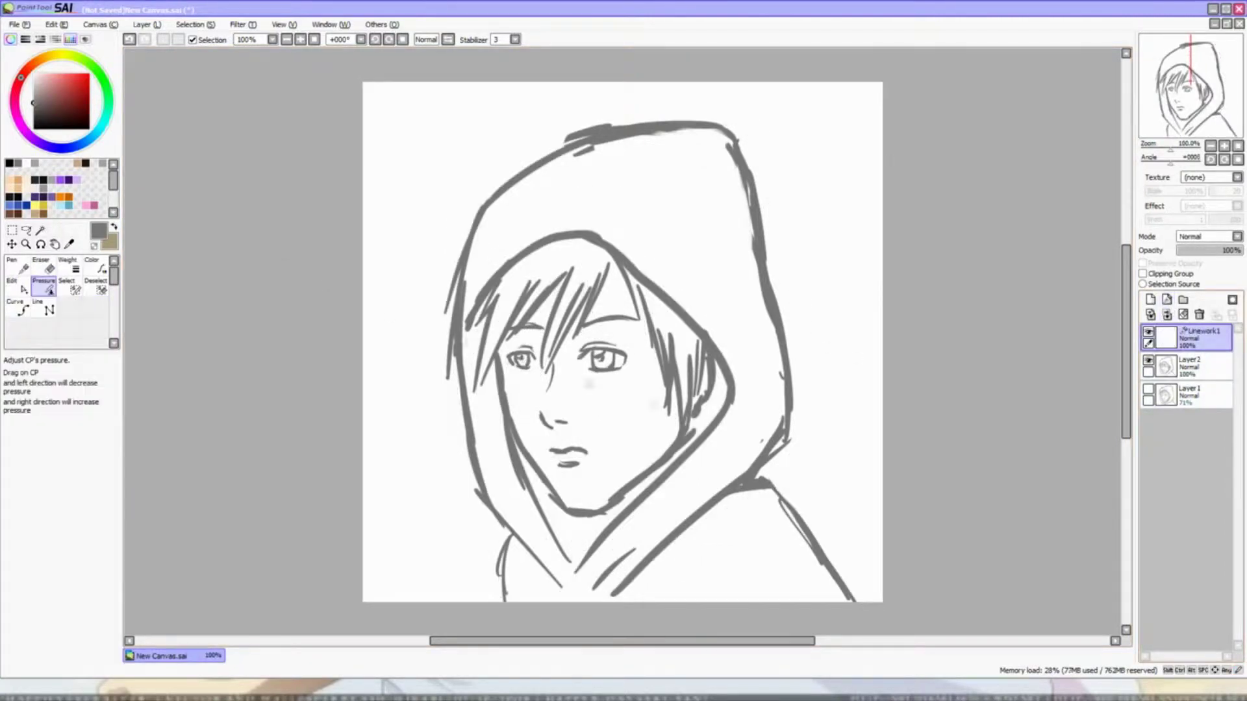
pyautogui.scroll(5, 584, 388)
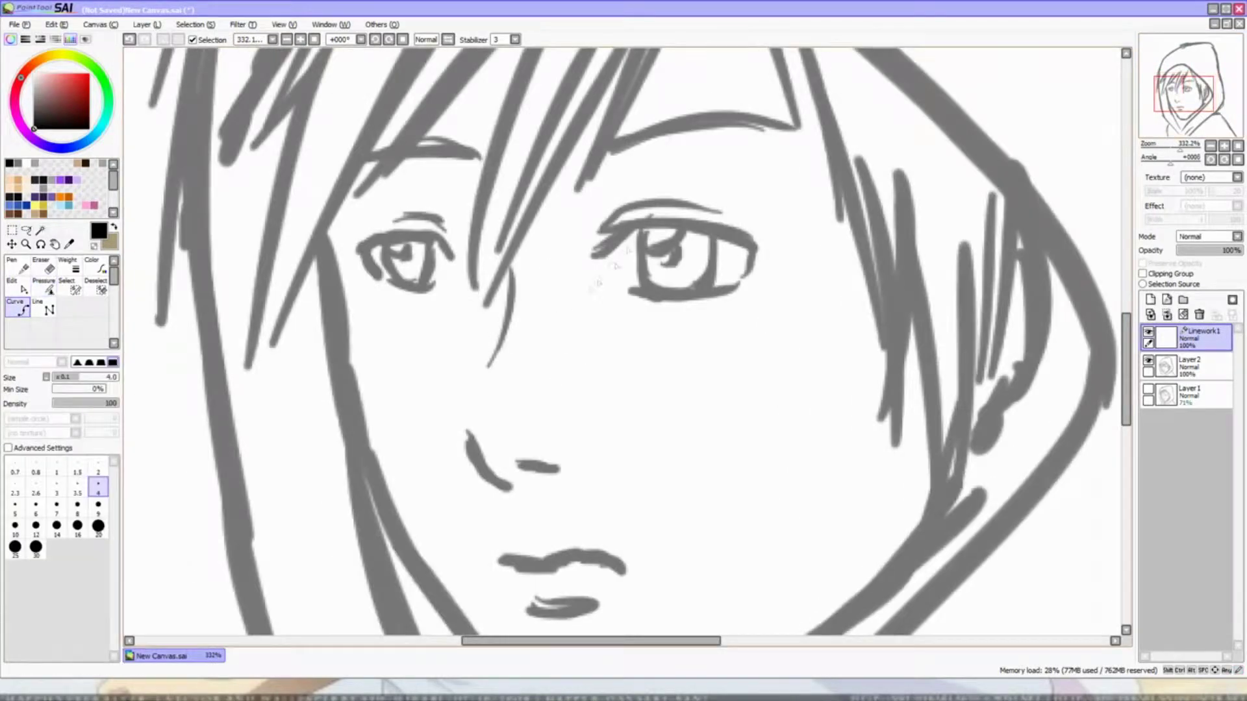
# - Ink the eyelid and lash lines of both eyes in black on Layer3 with a size 4 brush
pyautogui.click(98, 466)
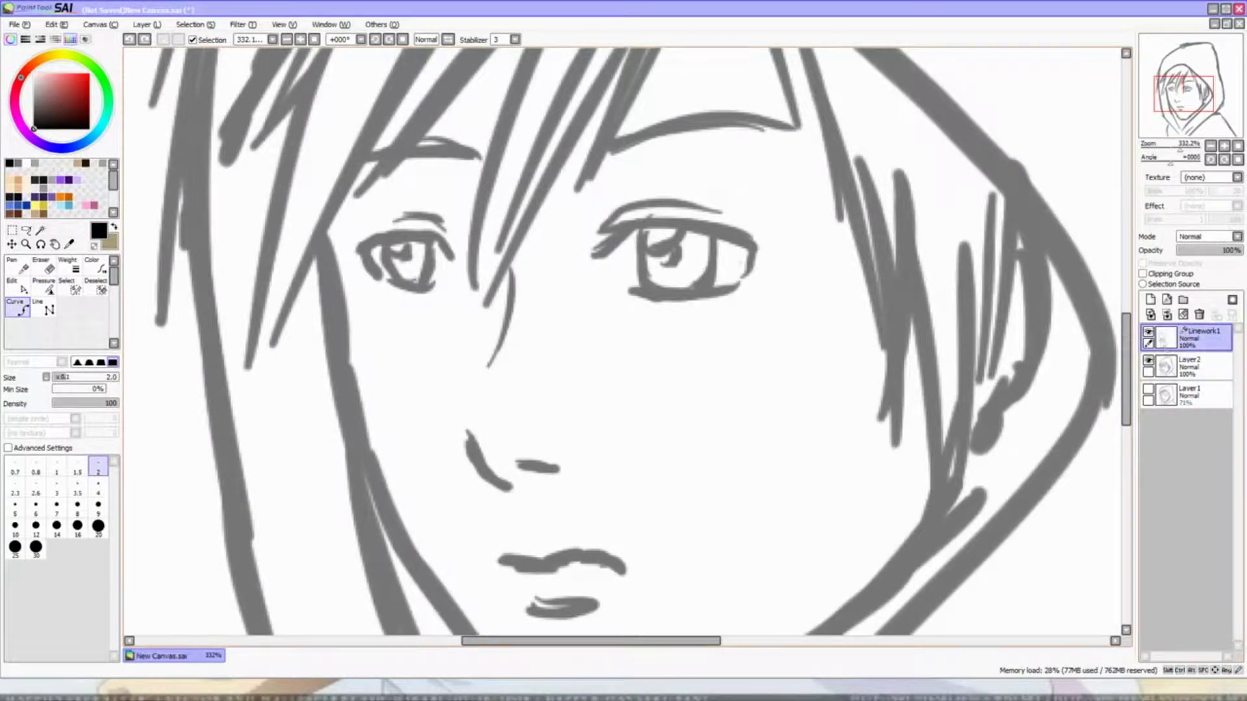
pyautogui.click(98, 487)
pyautogui.moveTo(598, 256); pyautogui.dragTo(629, 230)
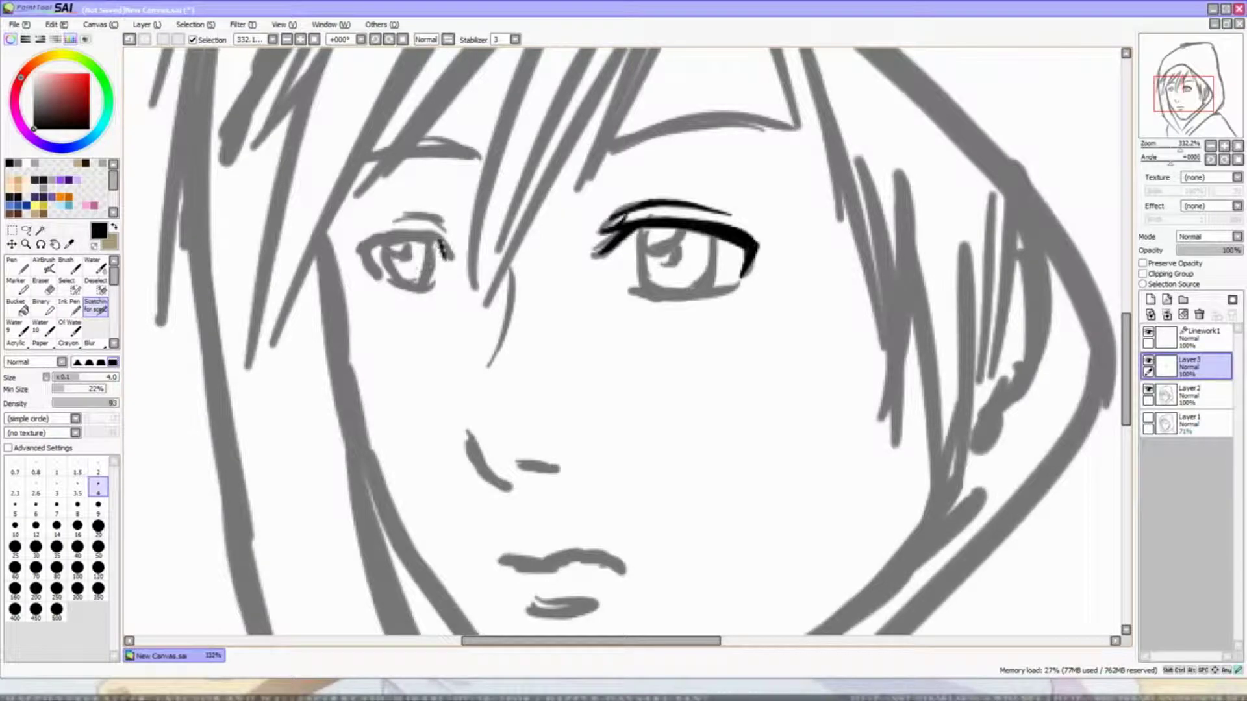
pyautogui.moveTo(714, 325)
pyautogui.mouseDown()
pyautogui.moveTo(649, 273)
pyautogui.moveTo(584, 247)
pyautogui.mouseUp()
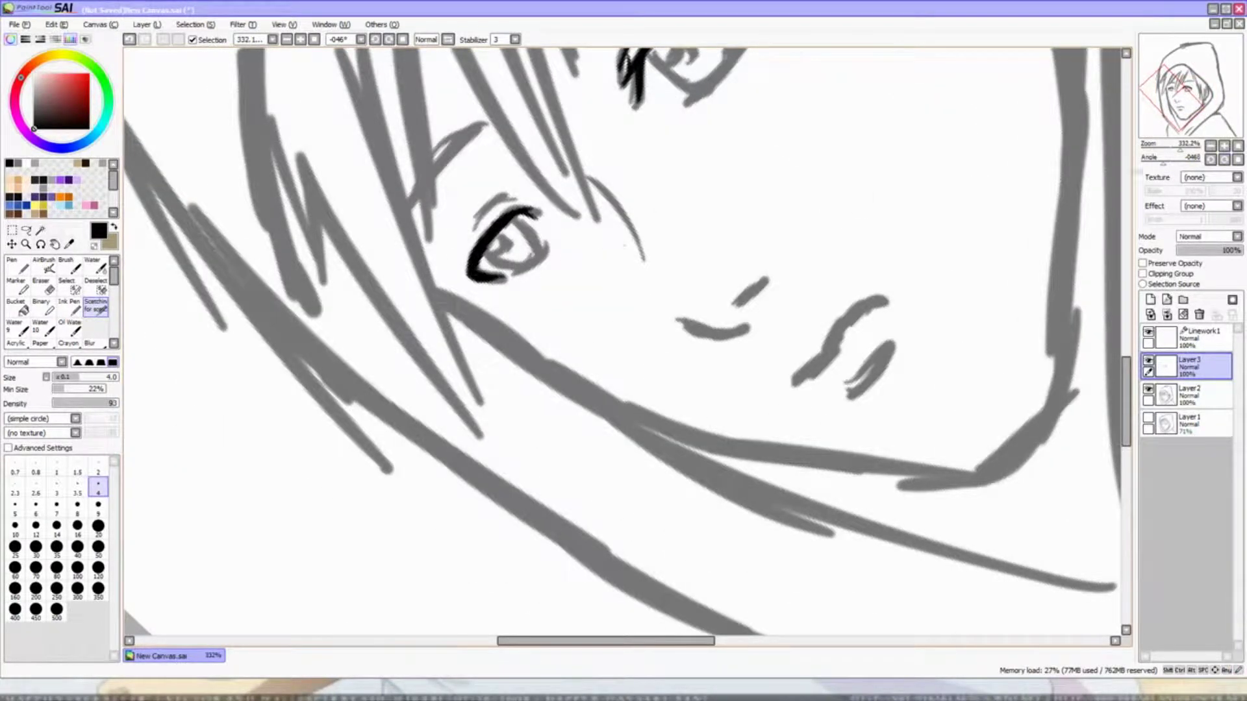
pyautogui.press('Home')
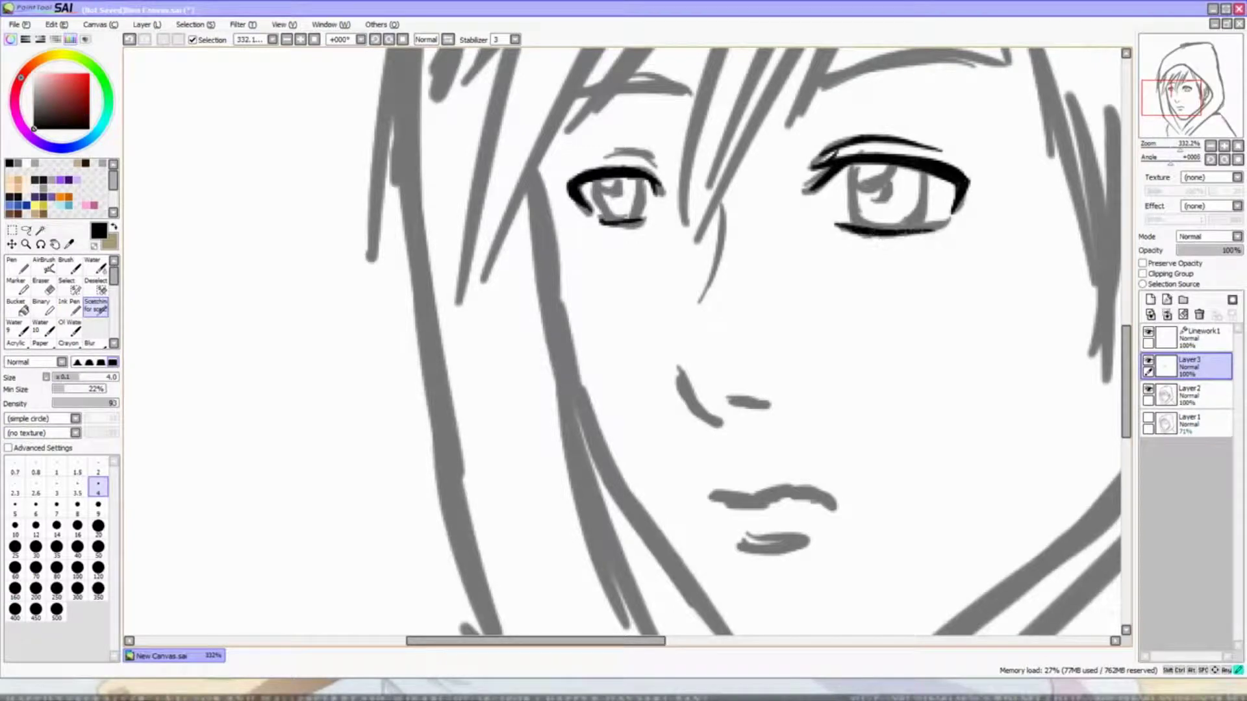
# - Increase the brush size to 9, darken the eye details and ink the nose in black
pyautogui.press(']')
pyautogui.press(']')
pyautogui.press(']')
pyautogui.press(']')
pyautogui.press(']')
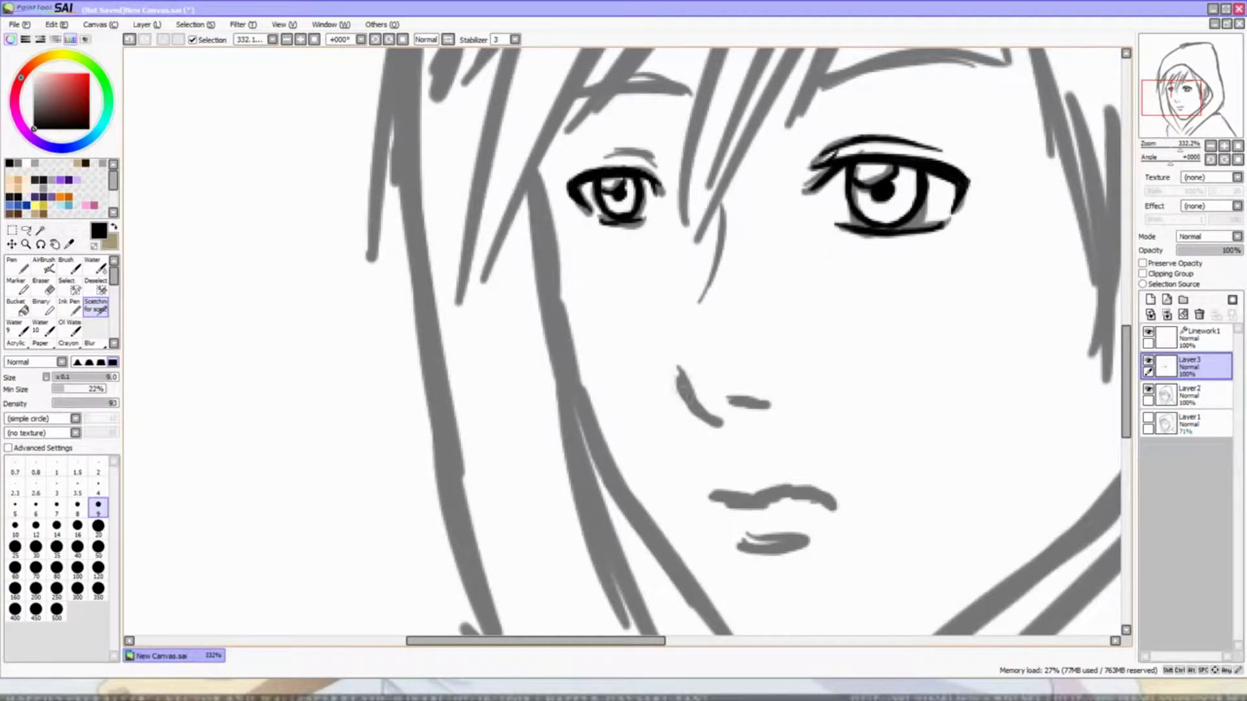
pyautogui.moveTo(677, 371); pyautogui.dragTo(721, 424)
pyautogui.moveTo(844, 170); pyautogui.dragTo(893, 165)
# - Ink the long central bang strands in black from the parting down between the eyes
pyautogui.scroll(-4, 623, 344)
pyautogui.scroll(3, 623, 344)
pyautogui.moveTo(757, 118); pyautogui.dragTo(685, 315)
pyautogui.moveTo(724, 188); pyautogui.dragTo(607, 370)
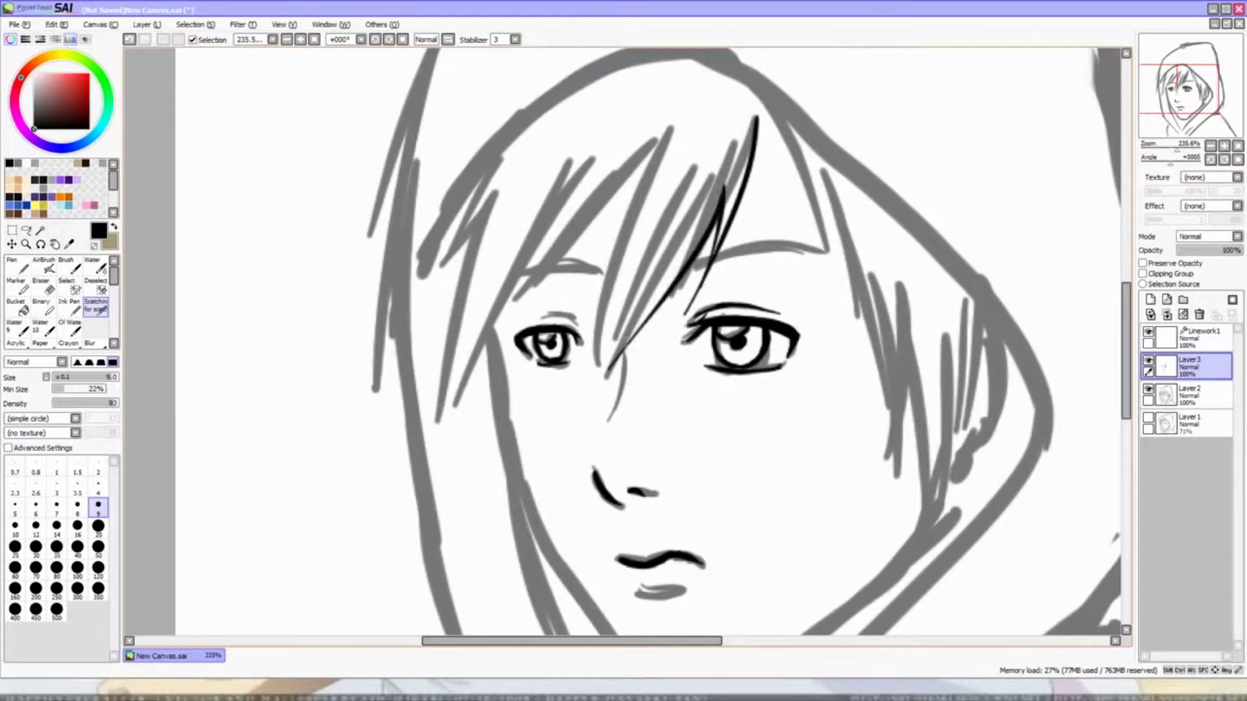
pyautogui.moveTo(695, 224); pyautogui.dragTo(625, 358)
pyautogui.moveTo(696, 224); pyautogui.dragTo(594, 387)
pyautogui.moveTo(672, 112); pyautogui.dragTo(616, 253)
pyautogui.moveTo(656, 185); pyautogui.dragTo(591, 402)
pyautogui.moveTo(662, 211); pyautogui.dragTo(583, 396)
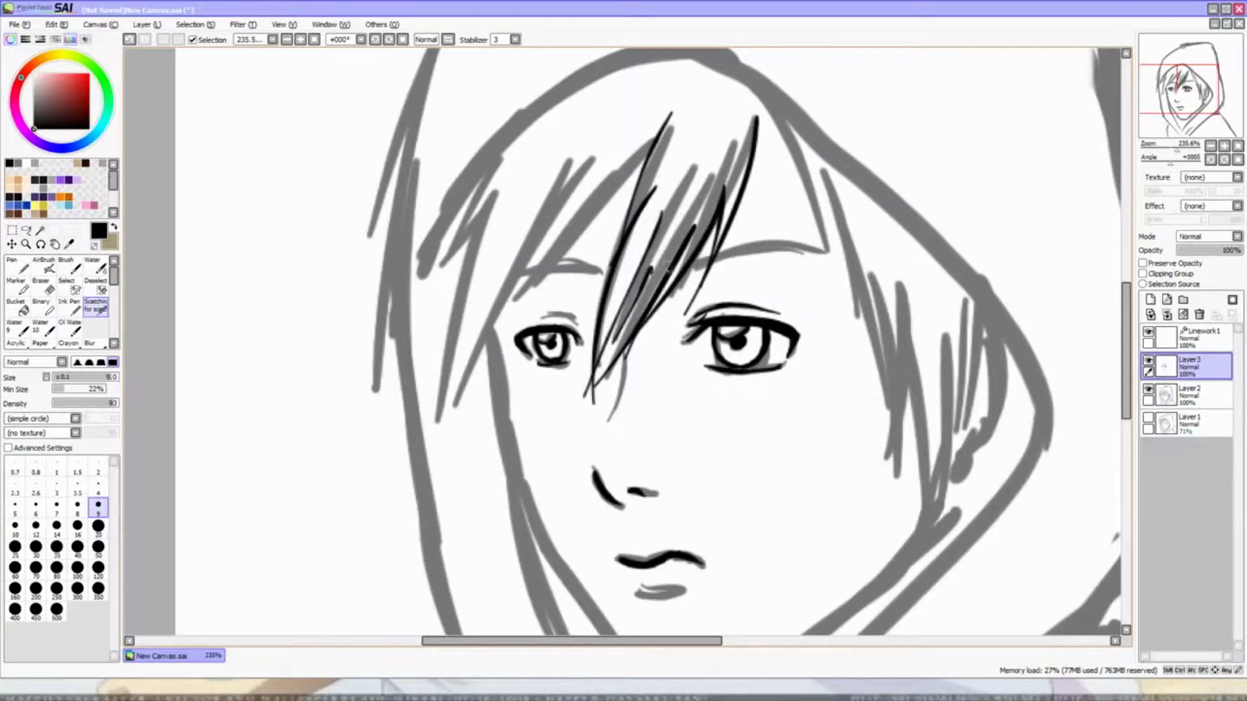
pyautogui.hotkey('ctrl', 'z')
pyautogui.hotkey('ctrl', 'z')
pyautogui.hotkey('ctrl', 'z')
pyautogui.hotkey('ctrl', 'z')
pyautogui.hotkey('ctrl', 'z')
# - Ink thinner bang strands in black beside the central lock, tapering toward the nose bridge
pyautogui.moveTo(653, 263); pyautogui.dragTo(601, 373)
pyautogui.moveTo(667, 123); pyautogui.dragTo(573, 295)
pyautogui.moveTo(635, 217); pyautogui.dragTo(578, 357)
pyautogui.moveTo(650, 218)
pyautogui.mouseDown()
pyautogui.moveTo(573, 388)
pyautogui.moveTo(584, 399)
pyautogui.mouseUp()
# - Ink the side hair in black from the parting down the right cheek, ending in pointed strands
pyautogui.moveTo(753, 112); pyautogui.dragTo(819, 313)
pyautogui.moveTo(806, 201); pyautogui.dragTo(891, 383)
pyautogui.moveTo(863, 279); pyautogui.dragTo(884, 386)
pyautogui.moveTo(977, 299); pyautogui.dragTo(952, 426)
pyautogui.moveTo(965, 338); pyautogui.dragTo(936, 484)
pyautogui.moveTo(868, 322); pyautogui.dragTo(909, 465)
pyautogui.moveTo(893, 355); pyautogui.dragTo(904, 446)
pyautogui.moveTo(936, 364); pyautogui.dragTo(899, 496)
pyautogui.moveTo(943, 322); pyautogui.dragTo(928, 501)
pyautogui.moveTo(1184, 121); pyautogui.dragTo(1179, 133)
pyautogui.click(56, 525)
pyautogui.moveTo(566, 189)
pyautogui.mouseDown()
pyautogui.moveTo(679, 464)
pyautogui.moveTo(785, 545)
pyautogui.moveTo(935, 373)
pyautogui.mouseUp()
pyautogui.hotkey('ctrl', 'z')
pyautogui.hotkey('ctrl', 'y')
pyautogui.hotkey('ctrl', 'z')
pyautogui.hotkey('ctrl', 'z')
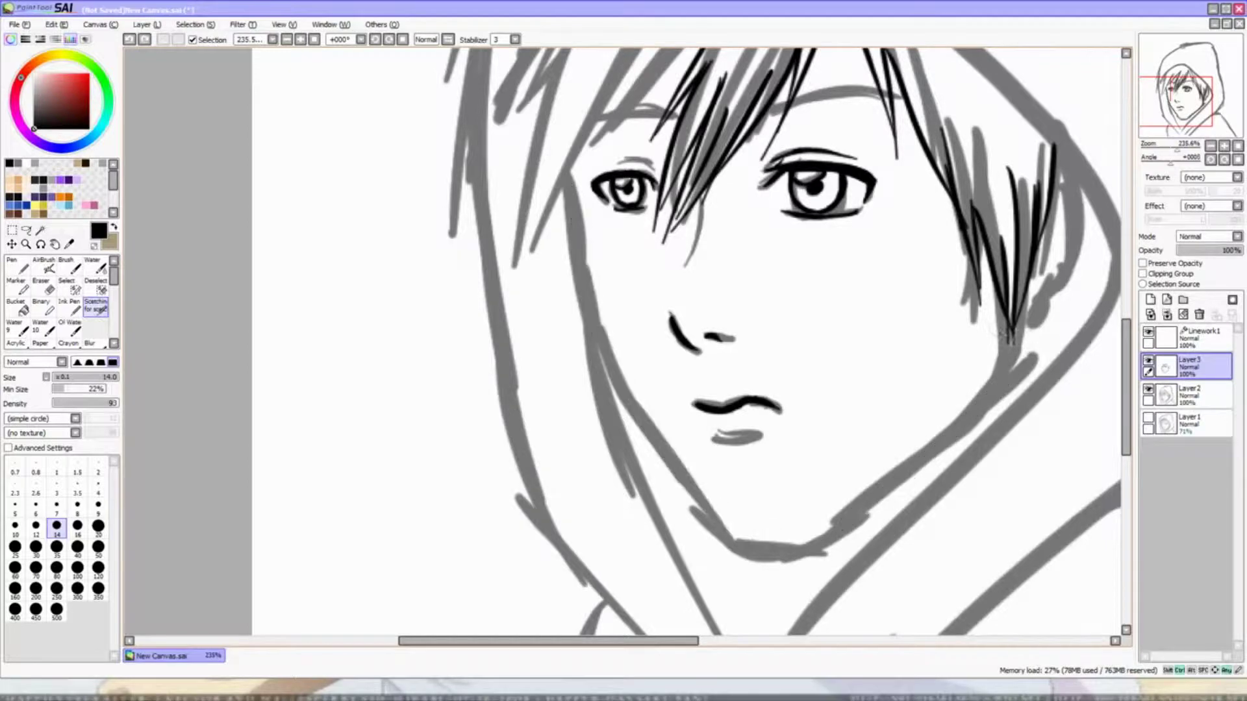
# - Draw the jawline on the Linework1 layer as one black curve from the left temple around the chin to the right cheek
pyautogui.click(1195, 336)
pyautogui.click(98, 504)
pyautogui.moveTo(566, 181)
pyautogui.mouseDown()
pyautogui.moveTo(676, 467)
pyautogui.moveTo(811, 544)
pyautogui.moveTo(1026, 331)
pyautogui.moveTo(964, 279)
pyautogui.mouseUp()
pyautogui.click(18, 286)
pyautogui.click(923, 305)
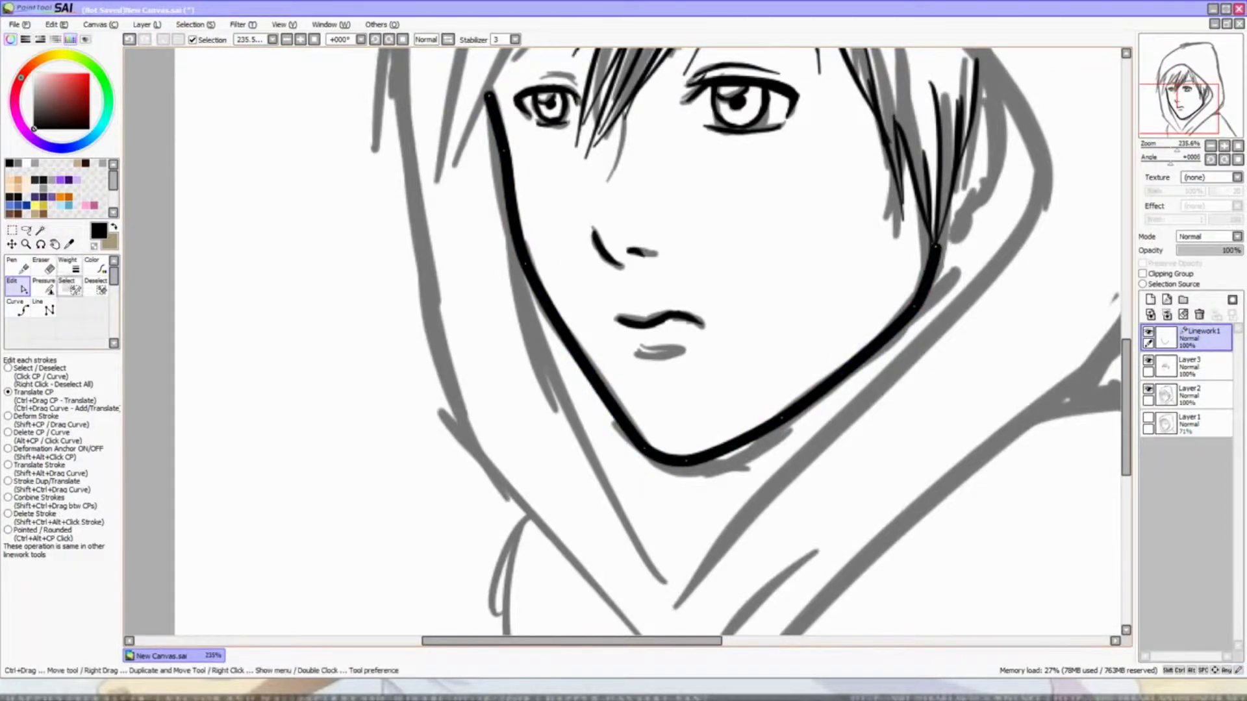
# - Reduce the pressure at the jawline's chin and right-end control points so the line thins there
pyautogui.click(44, 285)
pyautogui.moveTo(685, 460); pyautogui.dragTo(656, 461)
pyautogui.moveTo(781, 416); pyautogui.dragTo(718, 418)
pyautogui.moveTo(935, 247); pyautogui.dragTo(821, 223)
# - Erase all the black hair and facial feature ink from Layer3
pyautogui.moveTo(1176, 149); pyautogui.dragTo(1173, 153)
pyautogui.click(1189, 363)
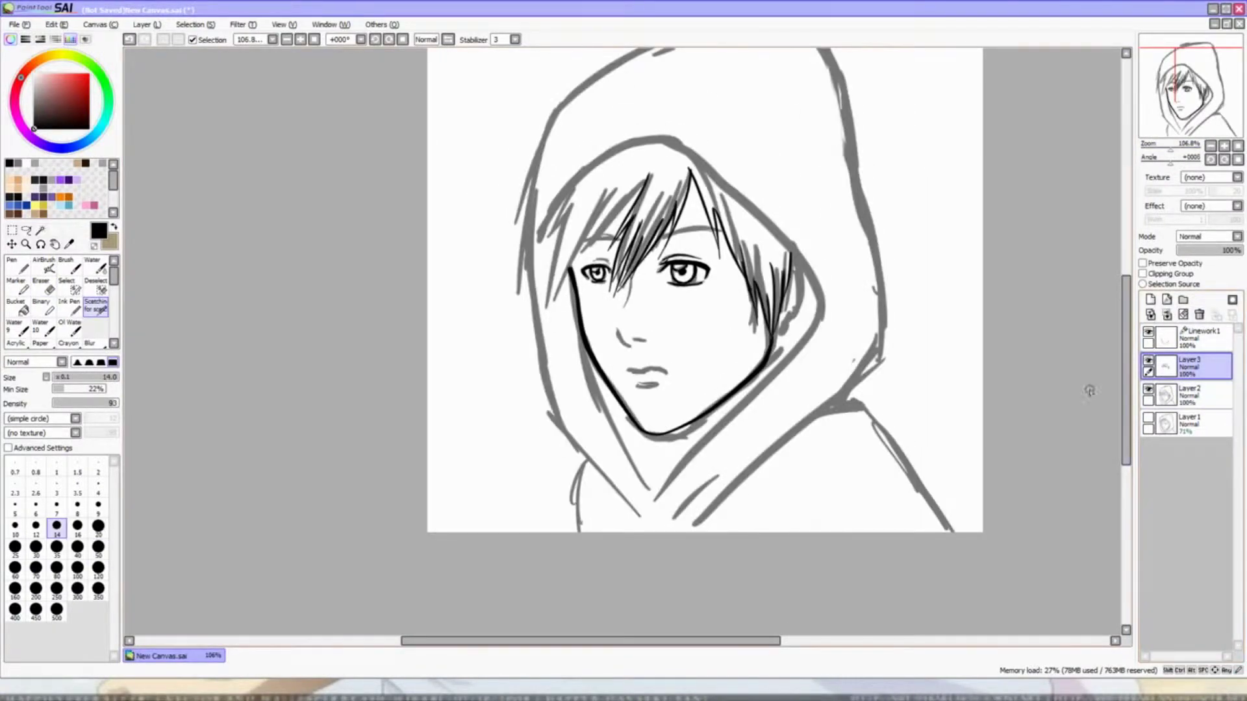
pyautogui.click(41, 286)
pyautogui.moveTo(655, 175); pyautogui.dragTo(584, 292)
pyautogui.moveTo(734, 169); pyautogui.dragTo(650, 285)
pyautogui.moveTo(789, 246); pyautogui.dragTo(734, 338)
# - Draw the nose's side and nostril on the Linework1 layer as tapered black curves
pyautogui.scroll(5, 624, 337)
pyautogui.click(1189, 337)
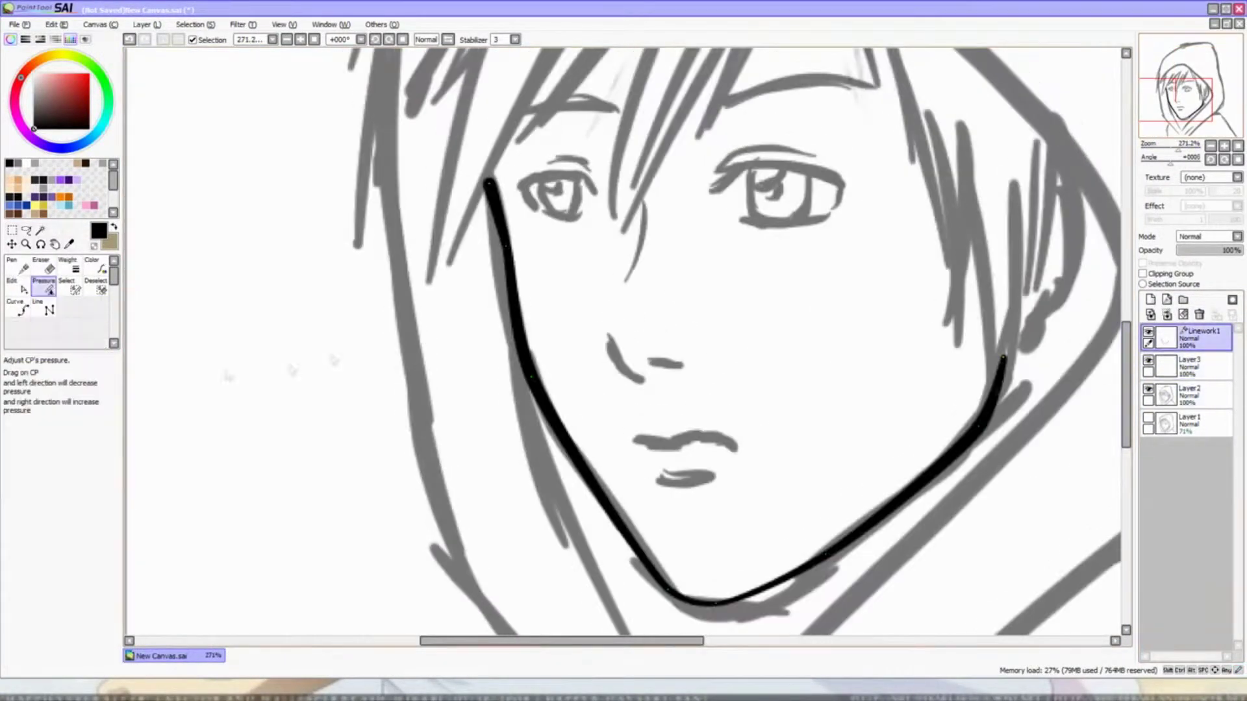
pyautogui.moveTo(603, 340)
pyautogui.mouseDown()
pyautogui.moveTo(642, 379)
pyautogui.moveTo(678, 368)
pyautogui.mouseUp()
pyautogui.click(44, 286)
pyautogui.hotkey('ctrl', 'z')
pyautogui.click(11, 286)
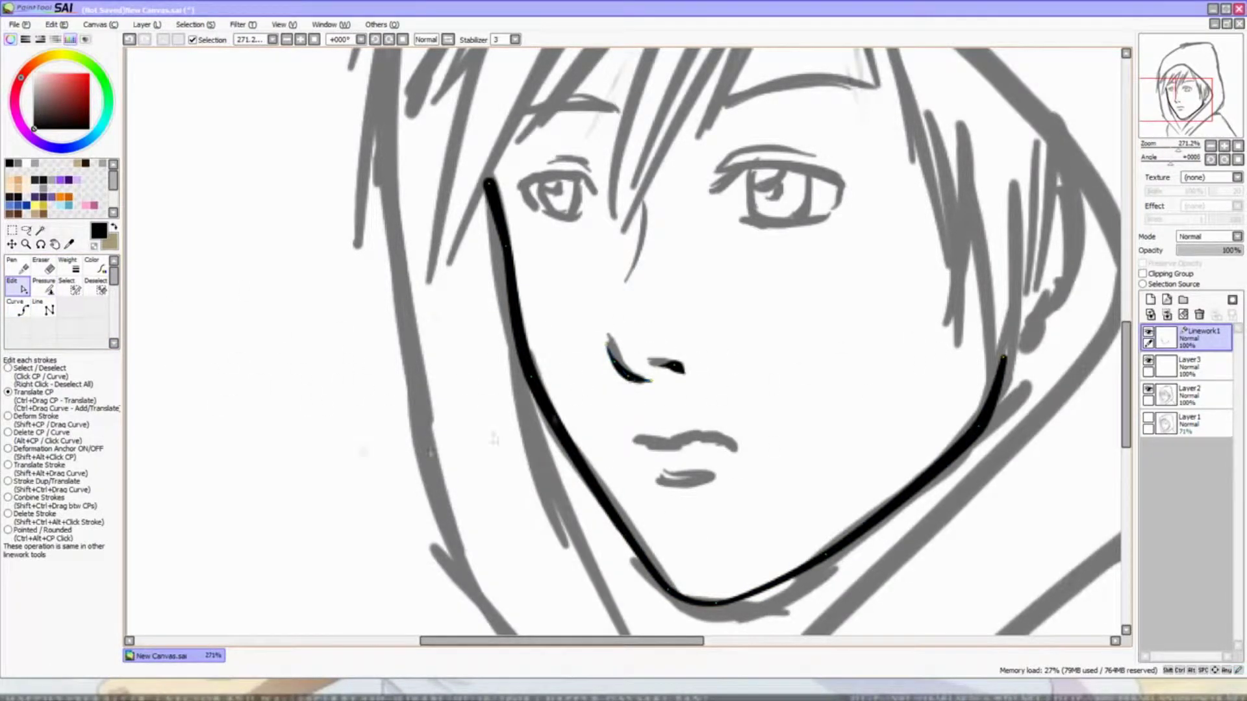
# - Outline the upper and lower lids of both eyes with size 4 linework curves
pyautogui.click(21, 309)
pyautogui.click(98, 487)
pyautogui.moveTo(712, 193); pyautogui.dragTo(818, 167)
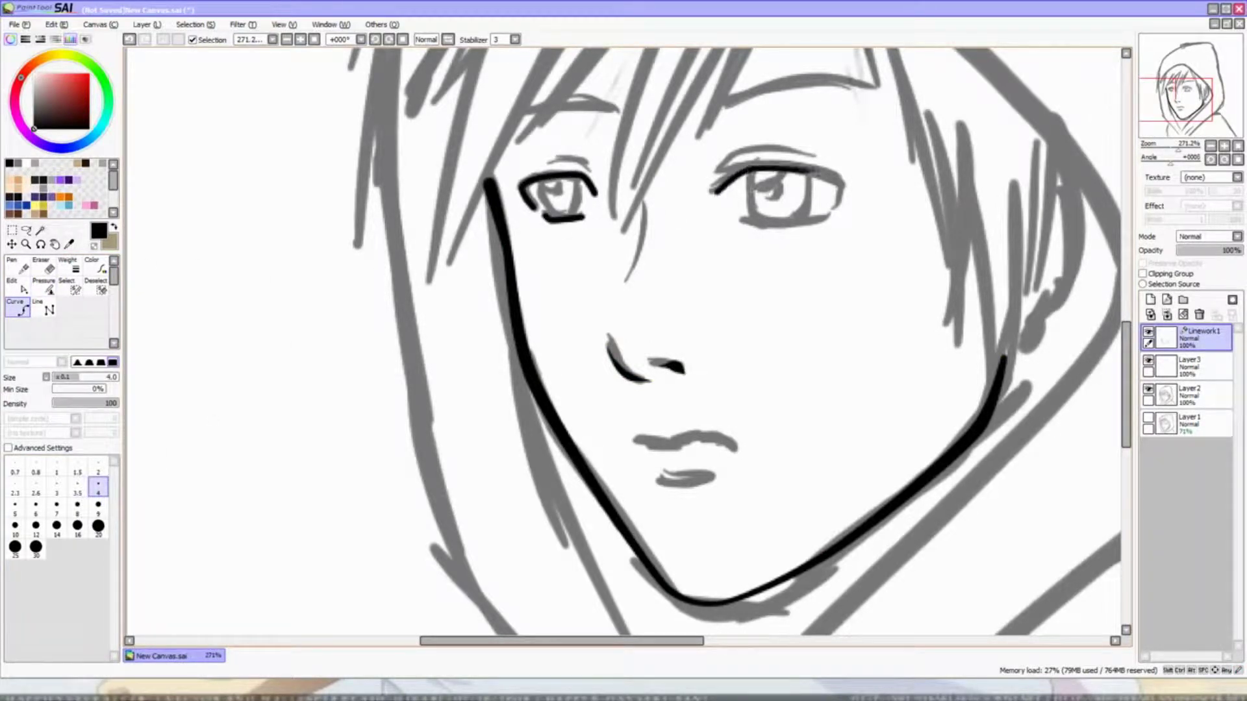
pyautogui.click(837, 213)
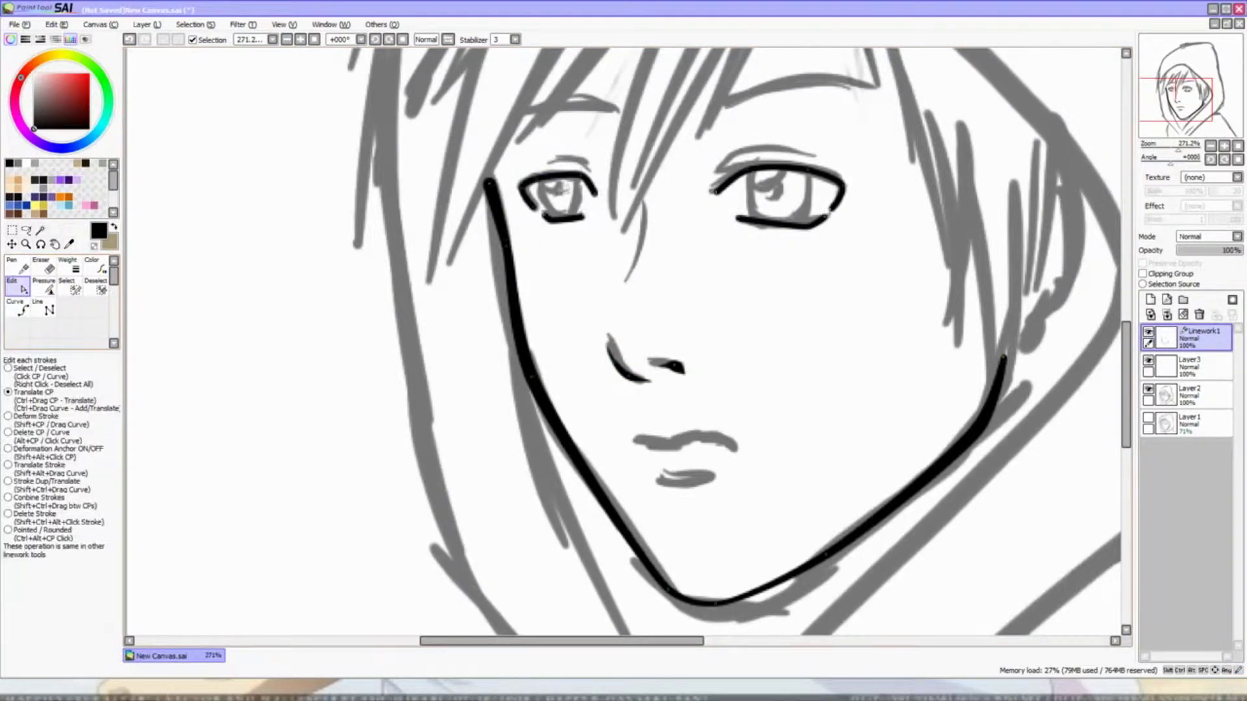
# - Draw the larger eye's iris sides and upper lid crease, and thin the ends of its lid strokes with pressure adjustments
pyautogui.moveTo(750, 171); pyautogui.dragTo(753, 223)
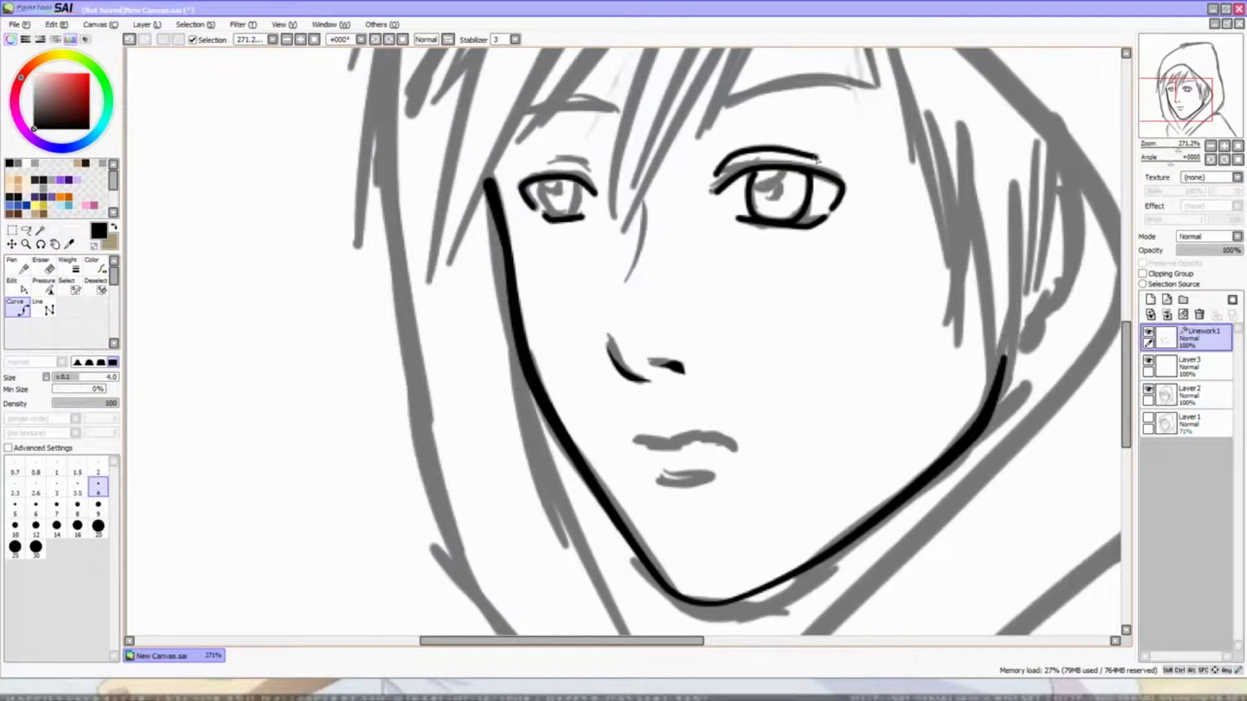
pyautogui.press('ctrl')
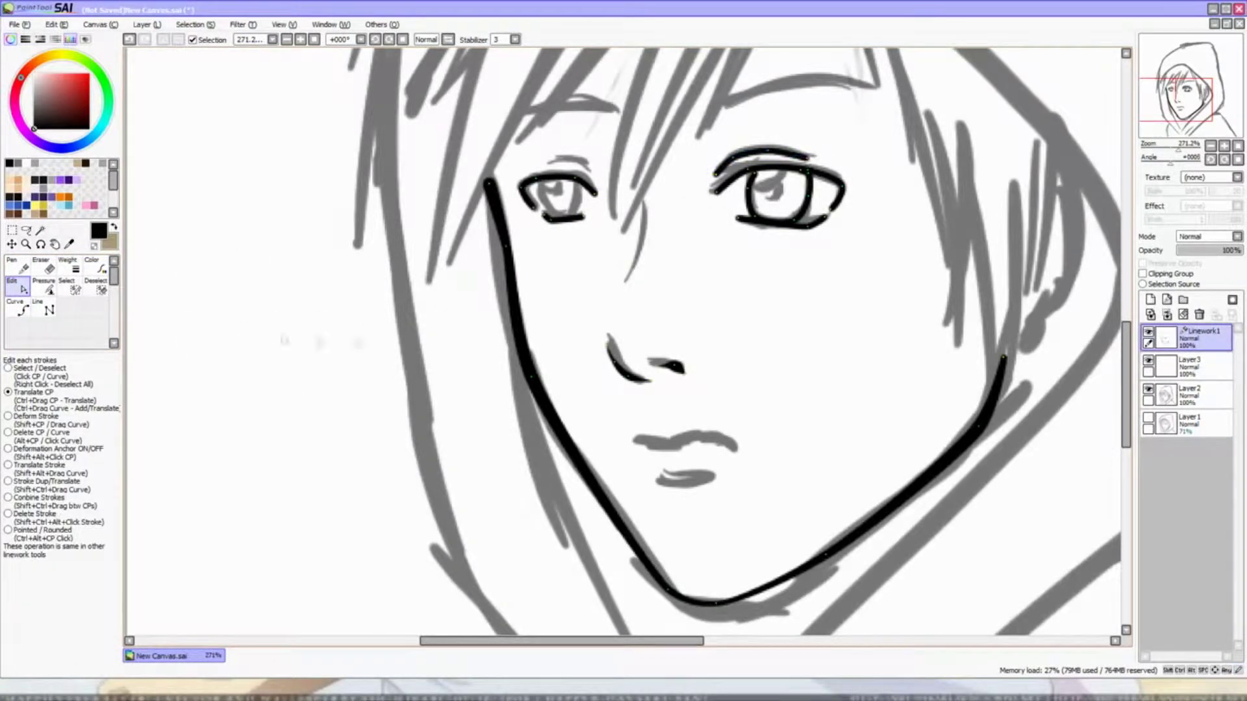
pyautogui.hotkey('ctrl', 'shift')
pyautogui.moveTo(747, 179); pyautogui.dragTo(838, 223)
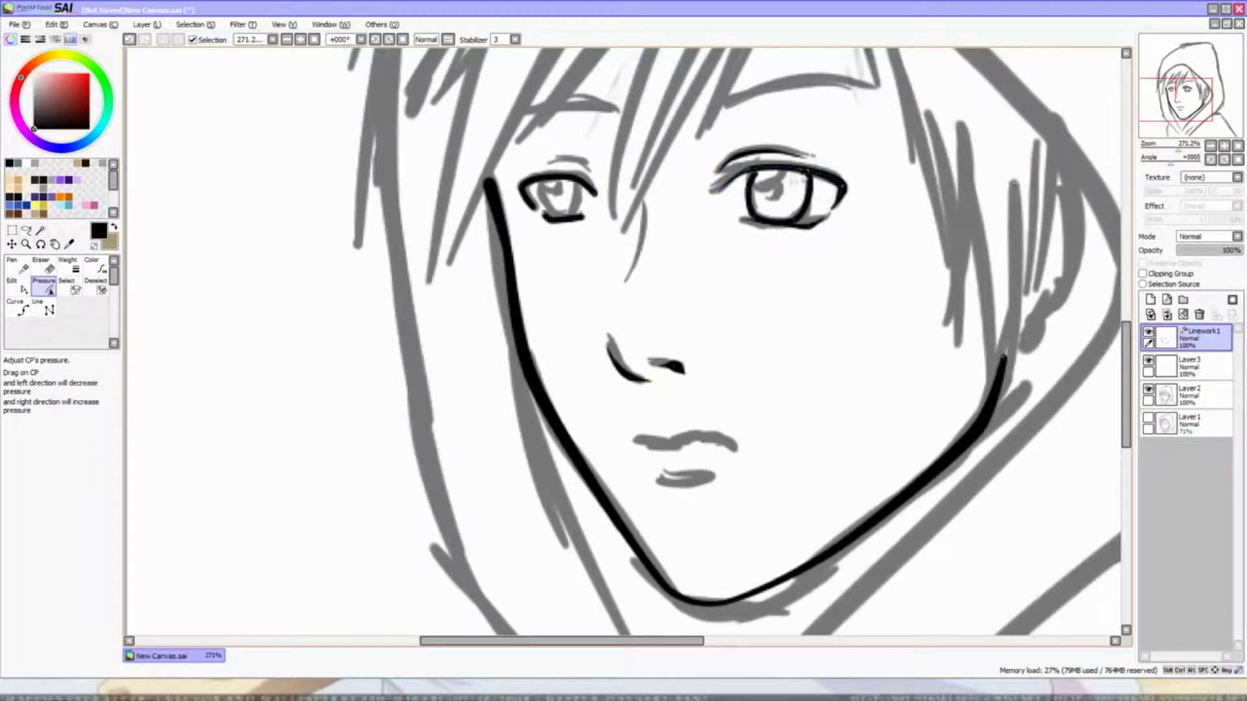
# - Draw the nose bridge as a curve beside the smaller eye and trace the mouth lines with size 4 curves
pyautogui.moveTo(254, 225); pyautogui.dragTo(351, 297)
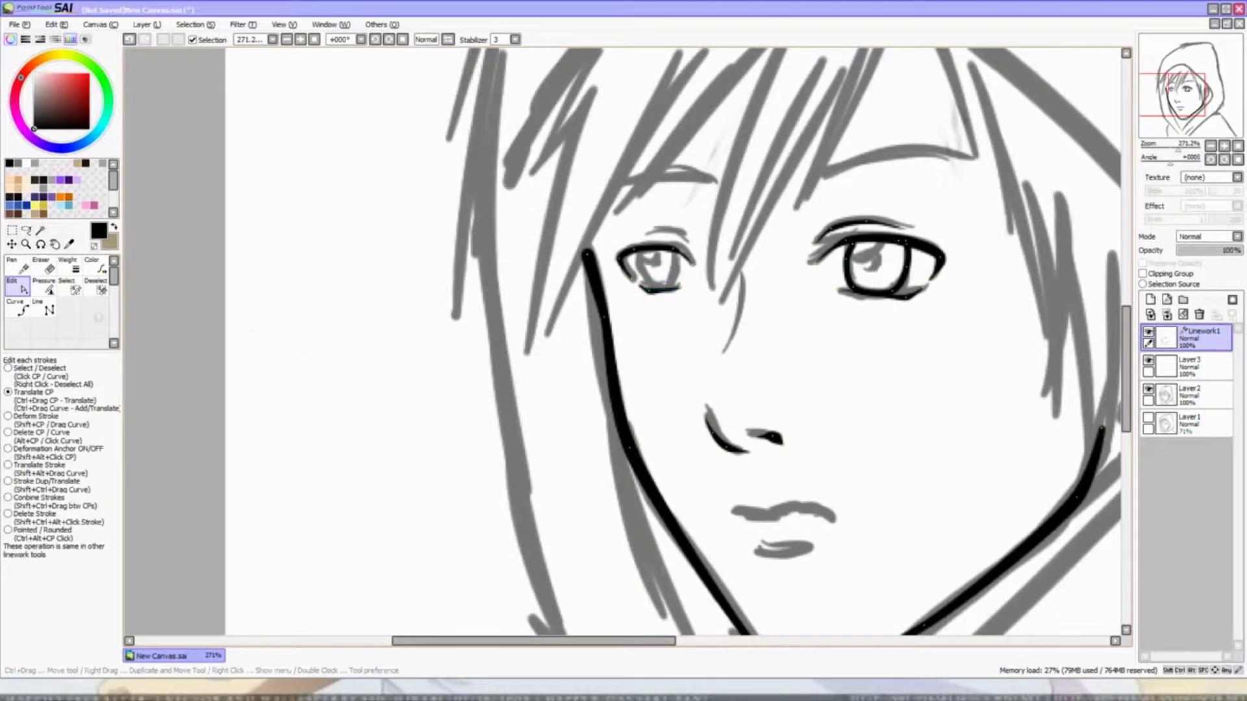
pyautogui.click(20, 308)
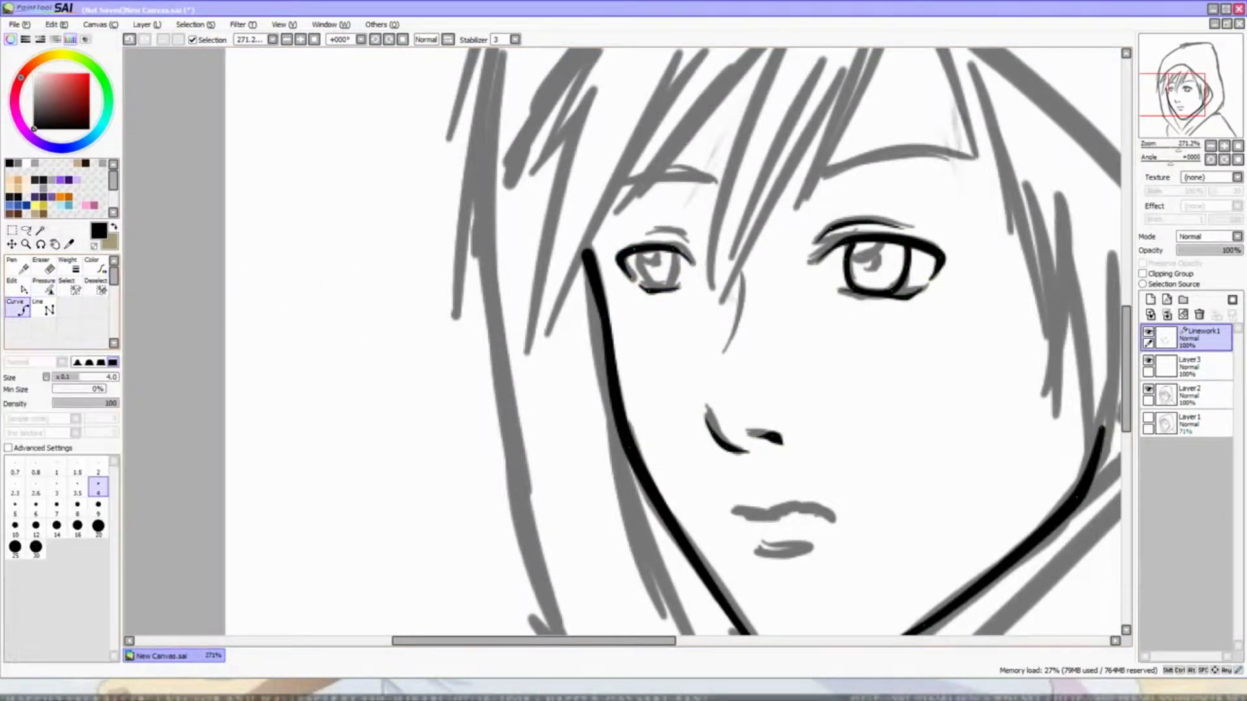
pyautogui.click(719, 368)
pyautogui.moveTo(624, 351); pyautogui.dragTo(533, 263)
pyautogui.click(798, 509)
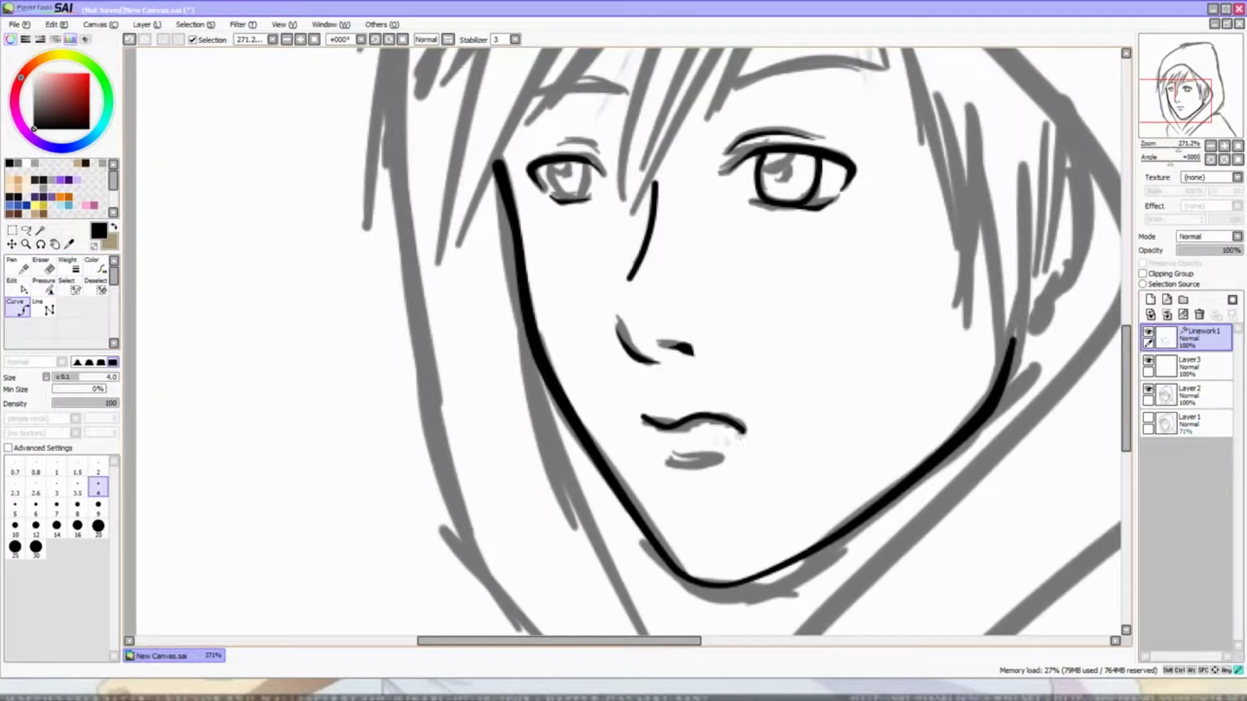
# - Trace the hood's outer outline with a size 9 curve, over the peak and down both sides to the collar
pyautogui.scroll(-5, 623, 340)
pyautogui.press(']')
pyautogui.press(']')
pyautogui.press(']')
pyautogui.press(']')
pyautogui.press(']')
pyautogui.click(639, 526)
pyautogui.click(545, 194)
pyautogui.click(649, 90)
pyautogui.click(805, 97)
pyautogui.click(856, 373)
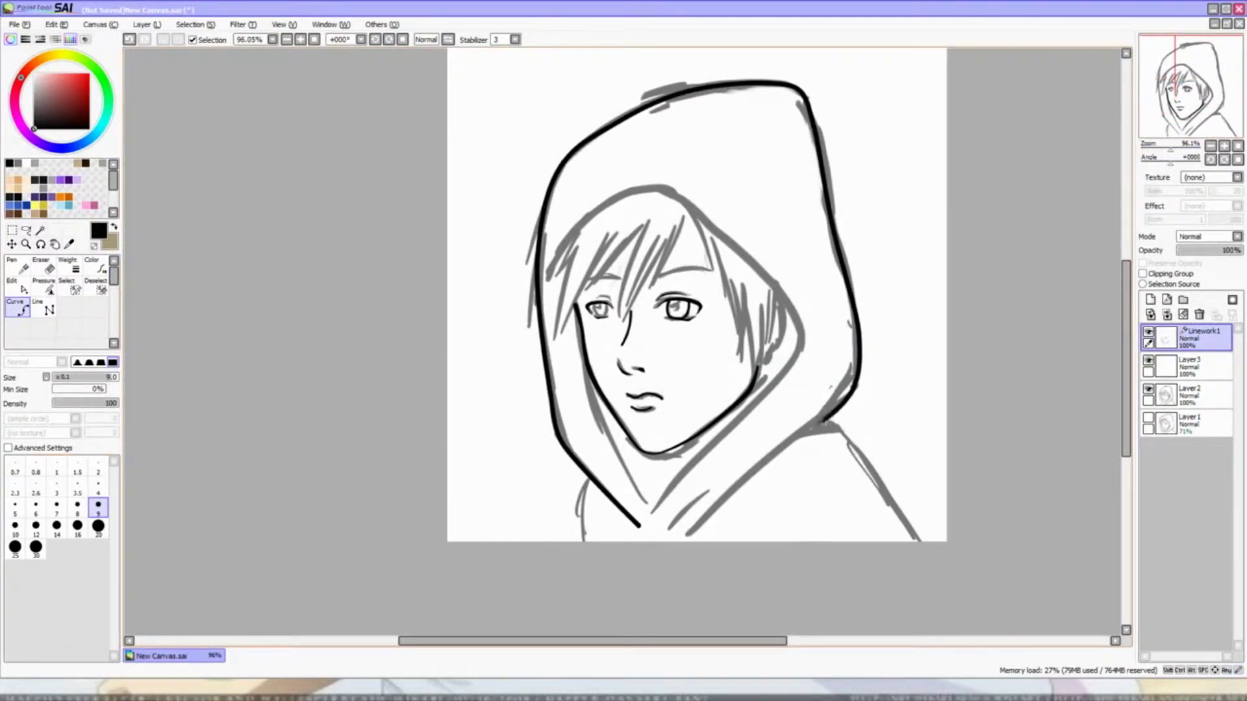
pyautogui.doubleClick(679, 529)
pyautogui.press('ctrl')
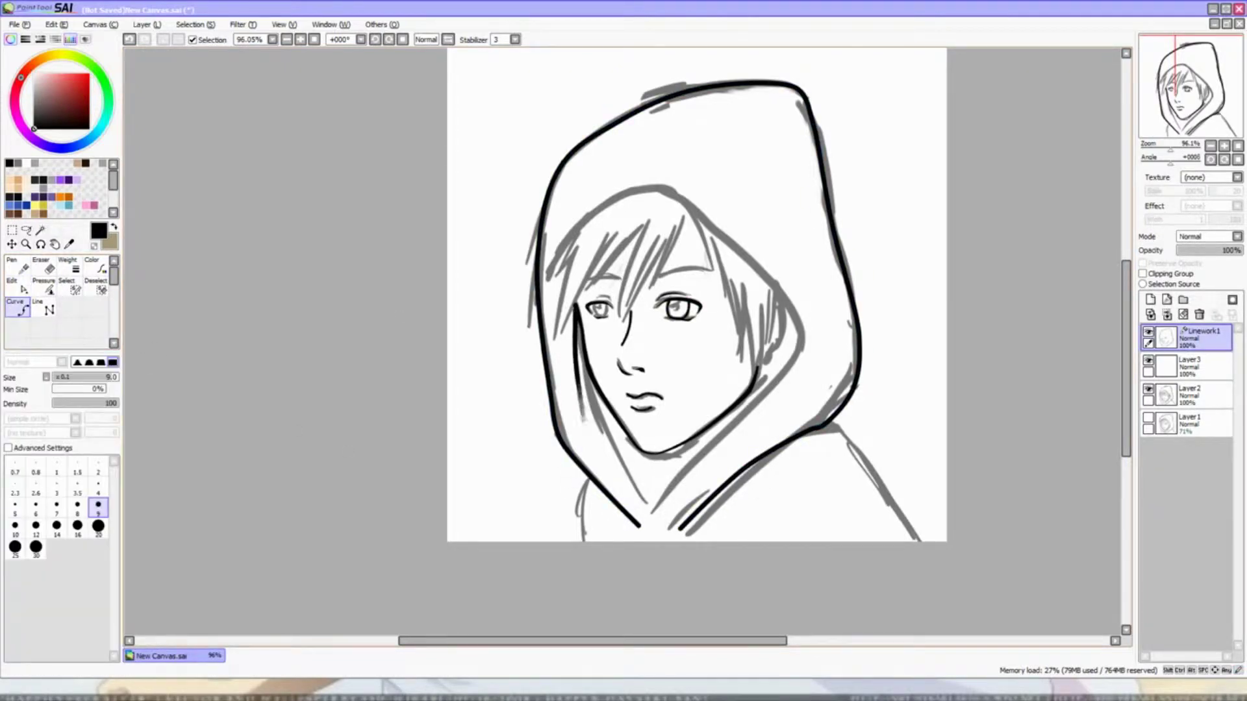
# - Trace the hood's inner opening around the face down to a V below the chin, and refine its control points
pyautogui.click(802, 340)
pyautogui.click(656, 190)
pyautogui.doubleClick(577, 220)
pyautogui.press('ctrl')
pyautogui.moveTo(578, 222)
pyautogui.mouseDown()
pyautogui.moveTo(547, 279)
pyautogui.moveTo(584, 246)
pyautogui.mouseUp()
pyautogui.press('p')
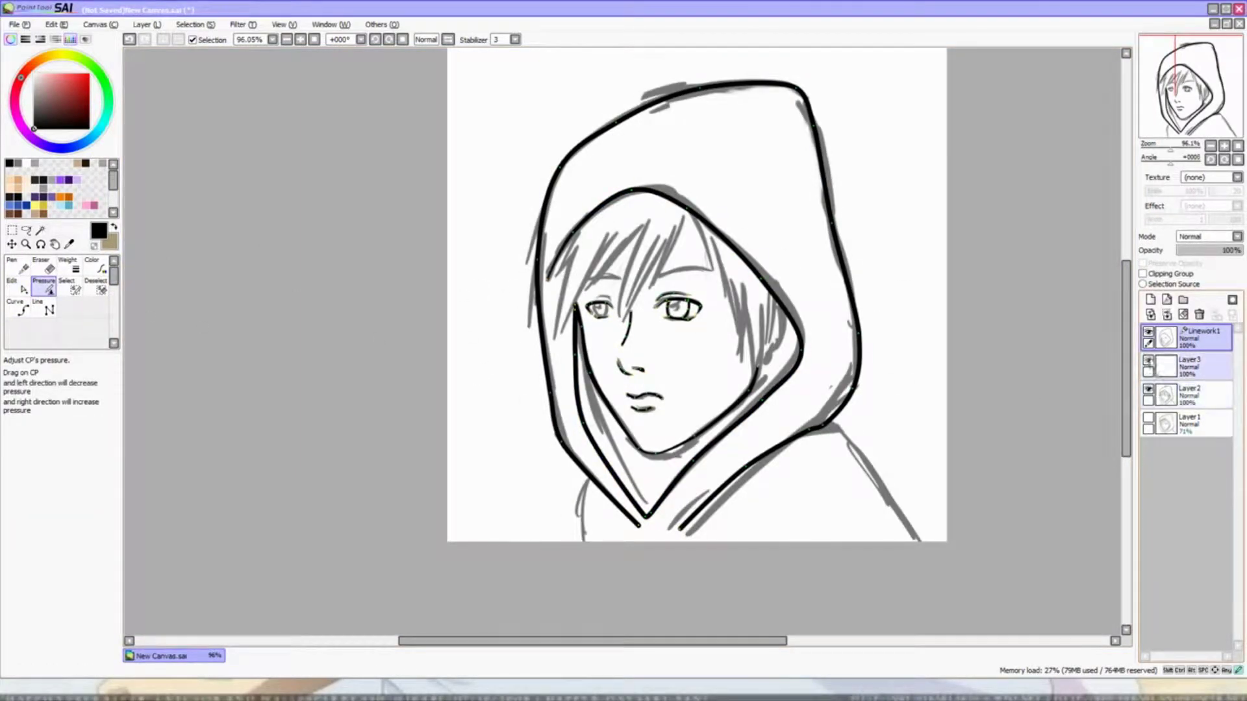
# - Draw the spiky fringe strands above the smaller eye and nose bridge with size 4 curves
pyautogui.scroll(3, 549, 275)
pyautogui.press('v')
pyautogui.click(475, 243)
pyautogui.click(513, 192)
pyautogui.click(469, 358)
pyautogui.click(566, 170)
pyautogui.click(519, 276)
pyautogui.click(588, 161)
pyautogui.click(644, 138)
pyautogui.click(588, 318)
pyautogui.click(660, 172)
pyautogui.click(599, 289)
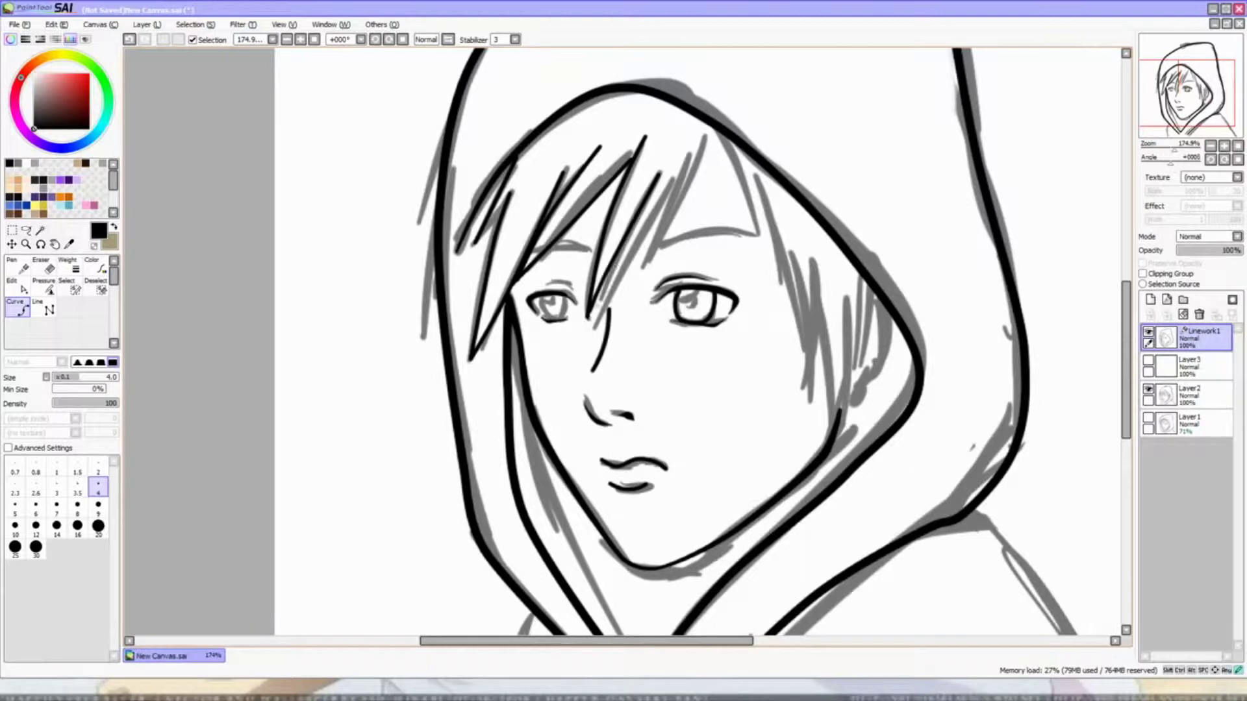
# - Complete the remaining hair strands, eyebrows, ear and neck line with size 4 curves
pyautogui.click(708, 130)
pyautogui.click(643, 272)
pyautogui.click(675, 181)
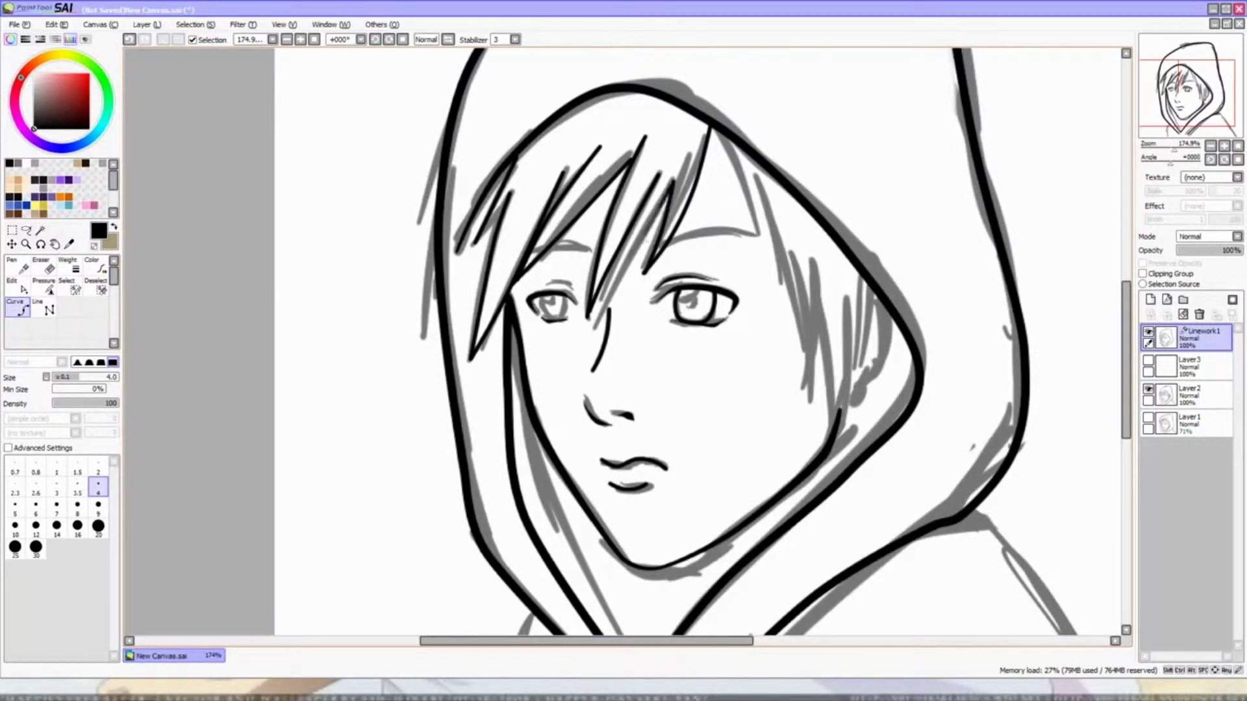
pyautogui.click(710, 129)
pyautogui.click(764, 283)
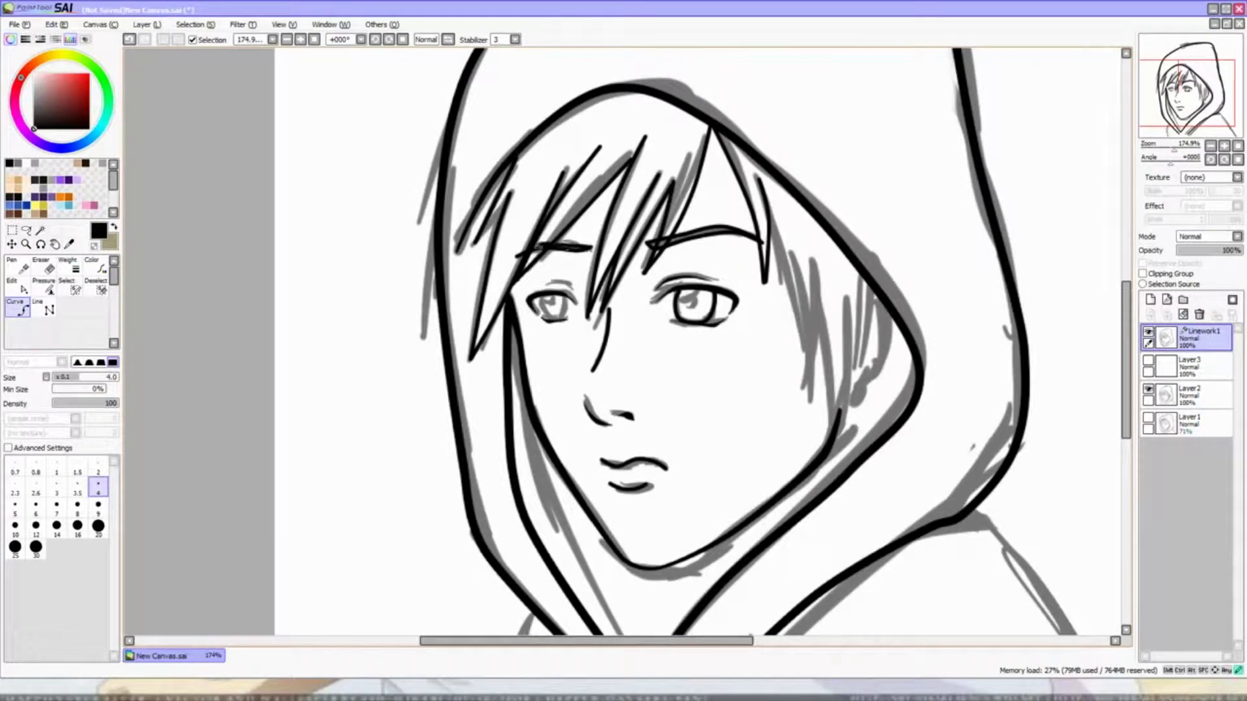
pyautogui.scroll(-1, 746, 347)
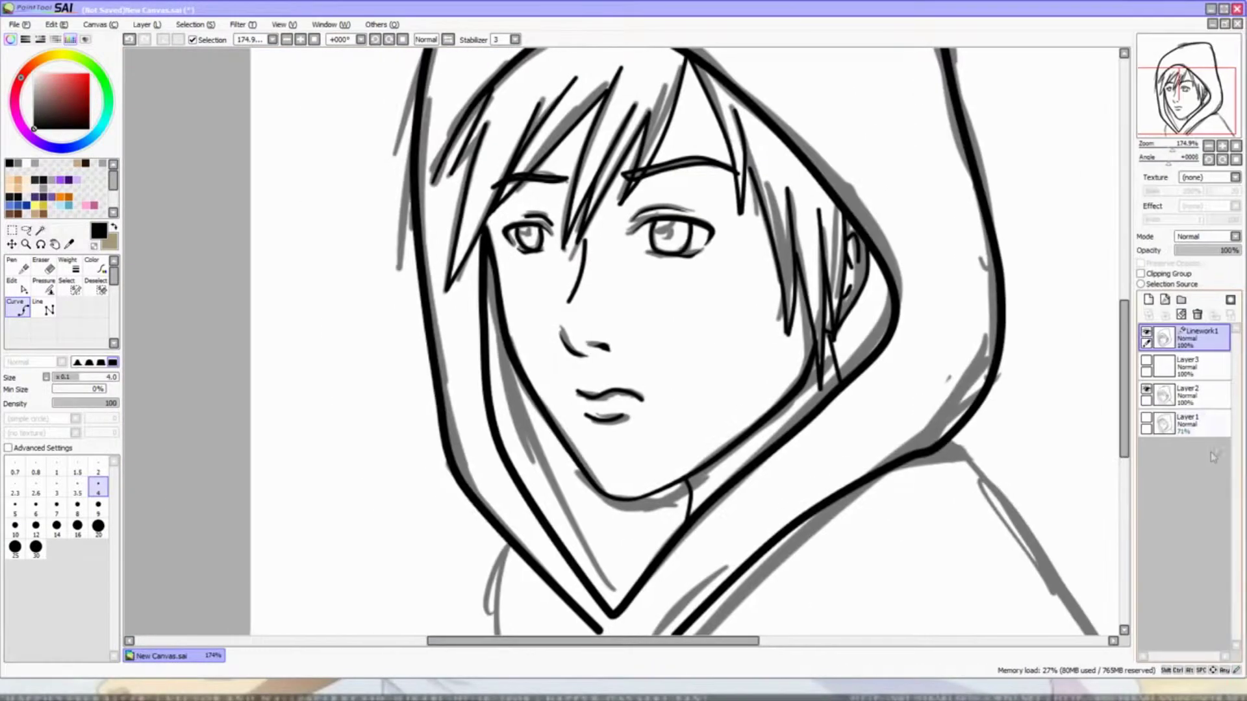
# - Taper the nose bridge line and adjust the neck line's control points between the jaw and the hood
pyautogui.click(44, 286)
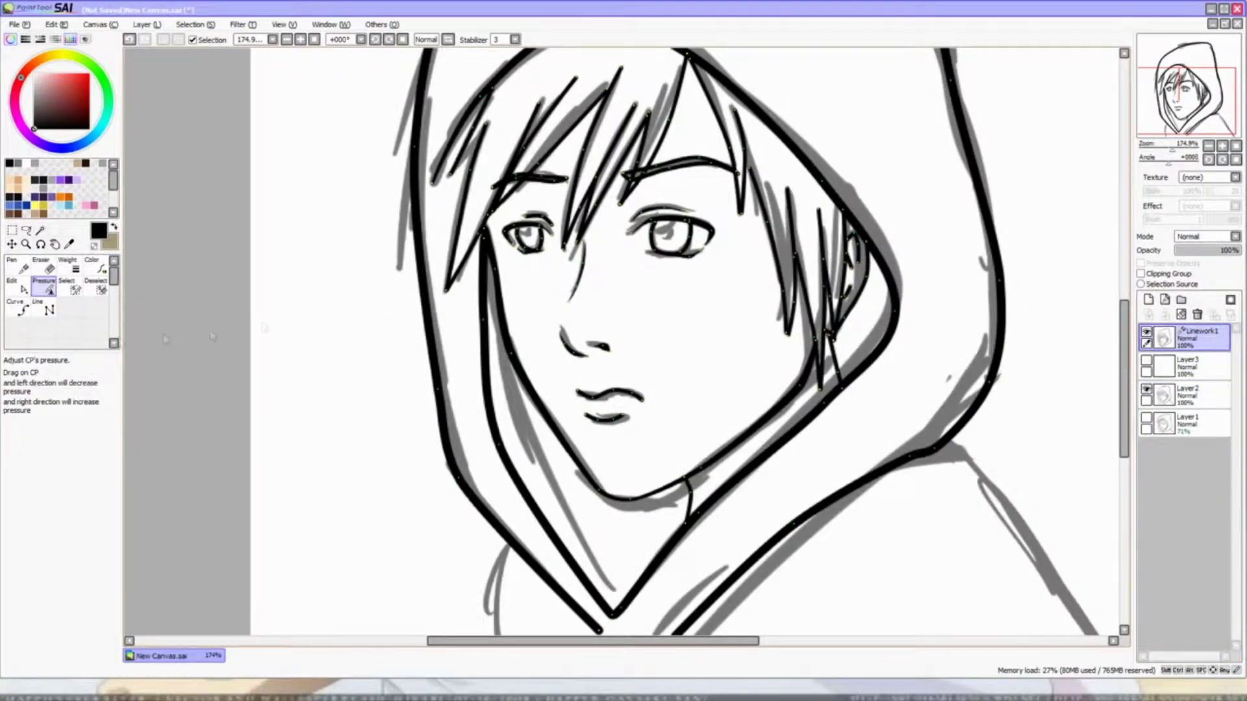
pyautogui.click(23, 287)
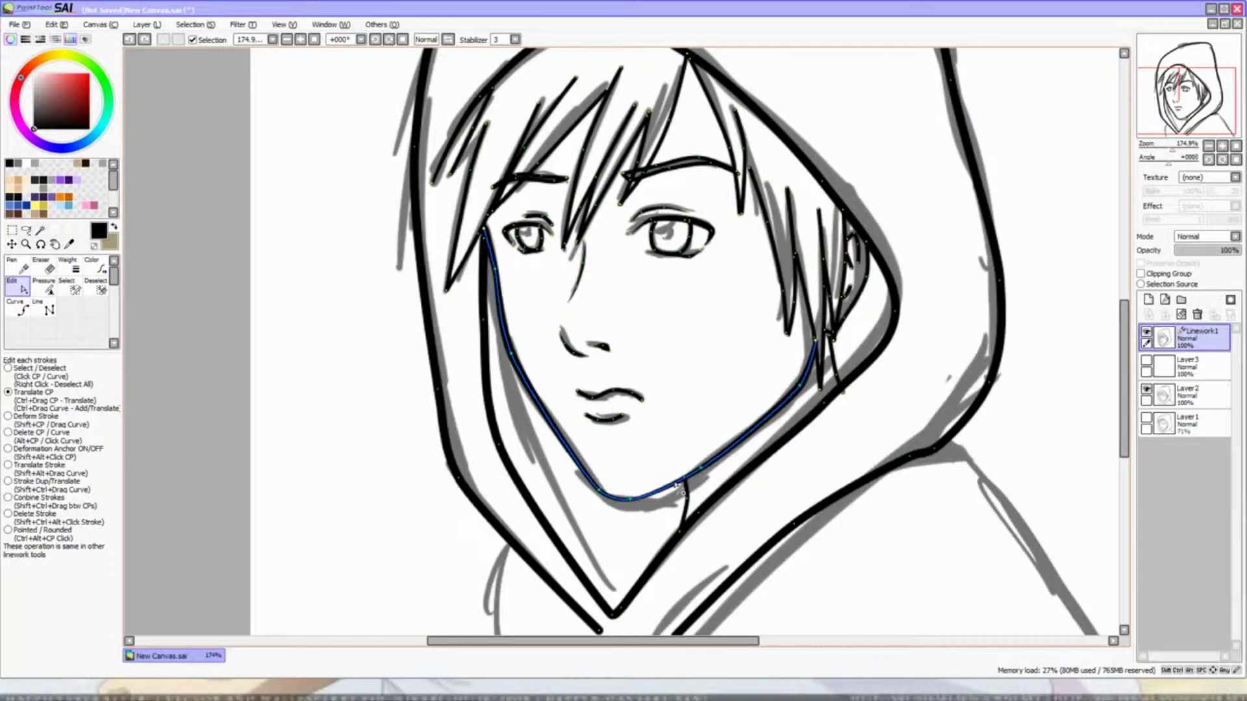
# - Draw both shoulder lines from the hood down to the canvas edge with size 9 curves
pyautogui.moveTo(1124, 314); pyautogui.dragTo(1065, 184)
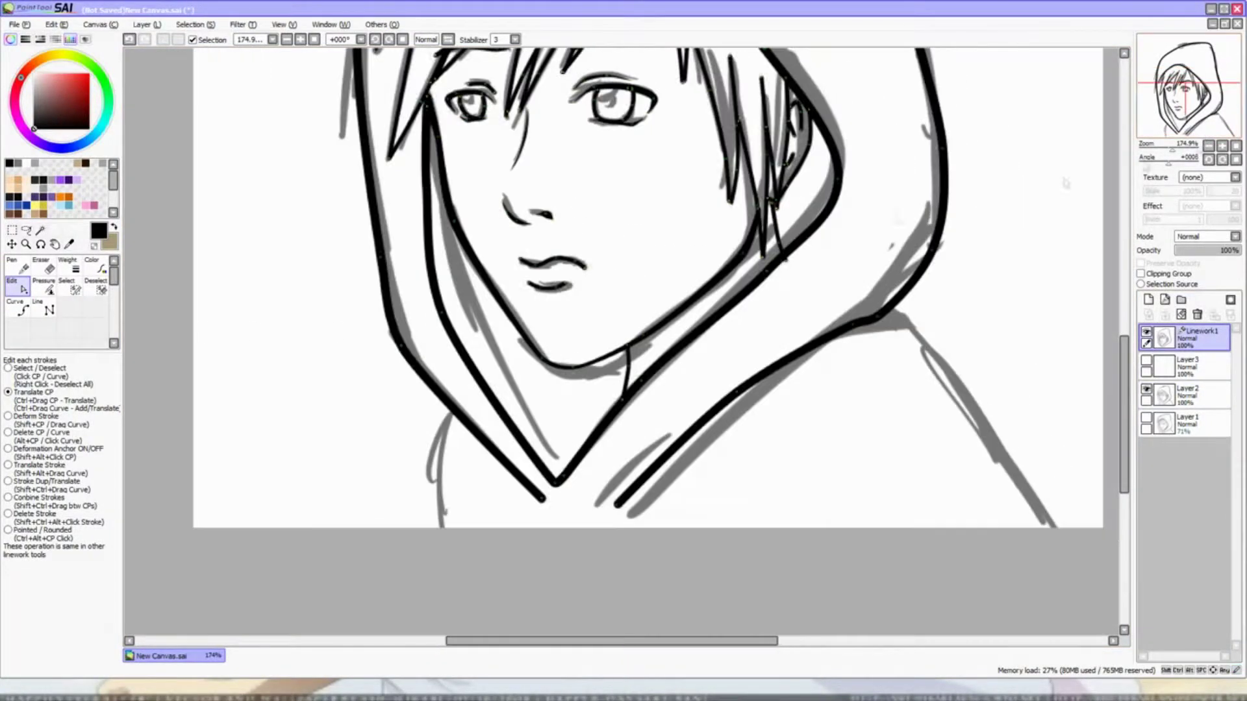
pyautogui.click(18, 307)
pyautogui.click(873, 318)
pyautogui.click(978, 409)
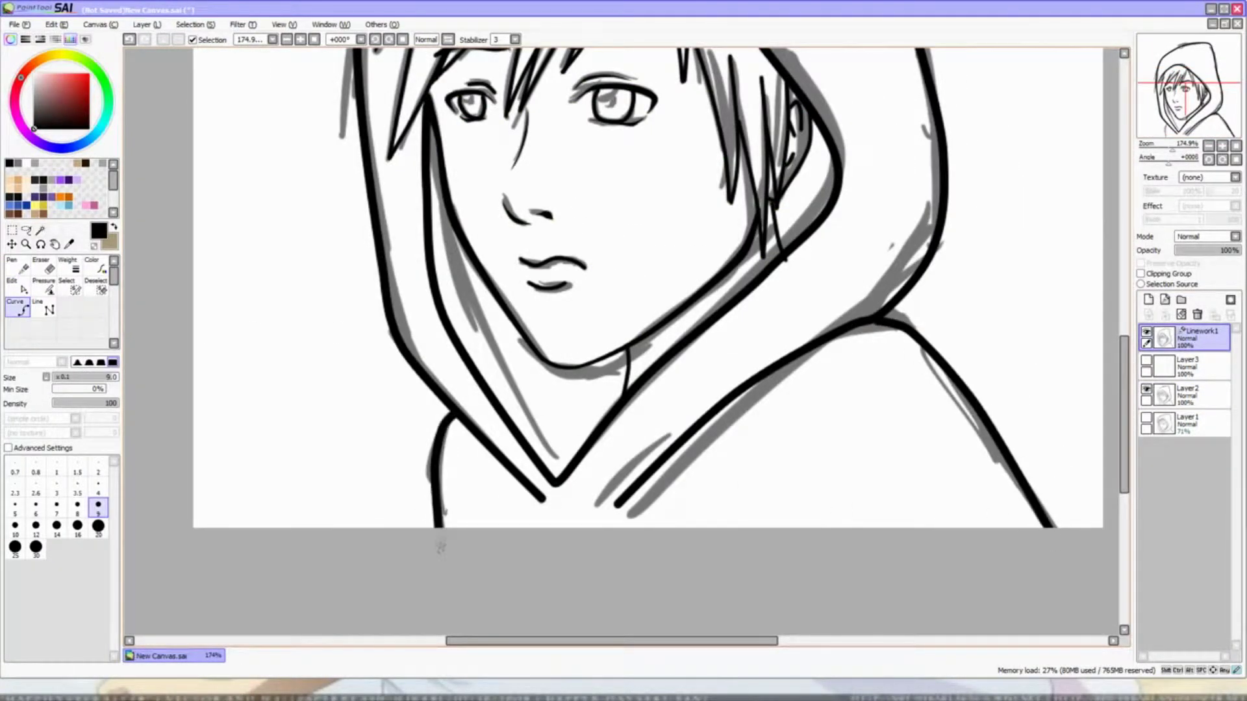
# - Taper the lower ends of the hood outline and shoulder lines, and hide the Layer2 sketch
pyautogui.click(44, 286)
pyautogui.moveTo(620, 513); pyautogui.dragTo(585, 516)
pyautogui.moveTo(978, 409); pyautogui.dragTo(941, 410)
pyautogui.moveTo(441, 519); pyautogui.dragTo(416, 521)
pyautogui.click(1146, 389)
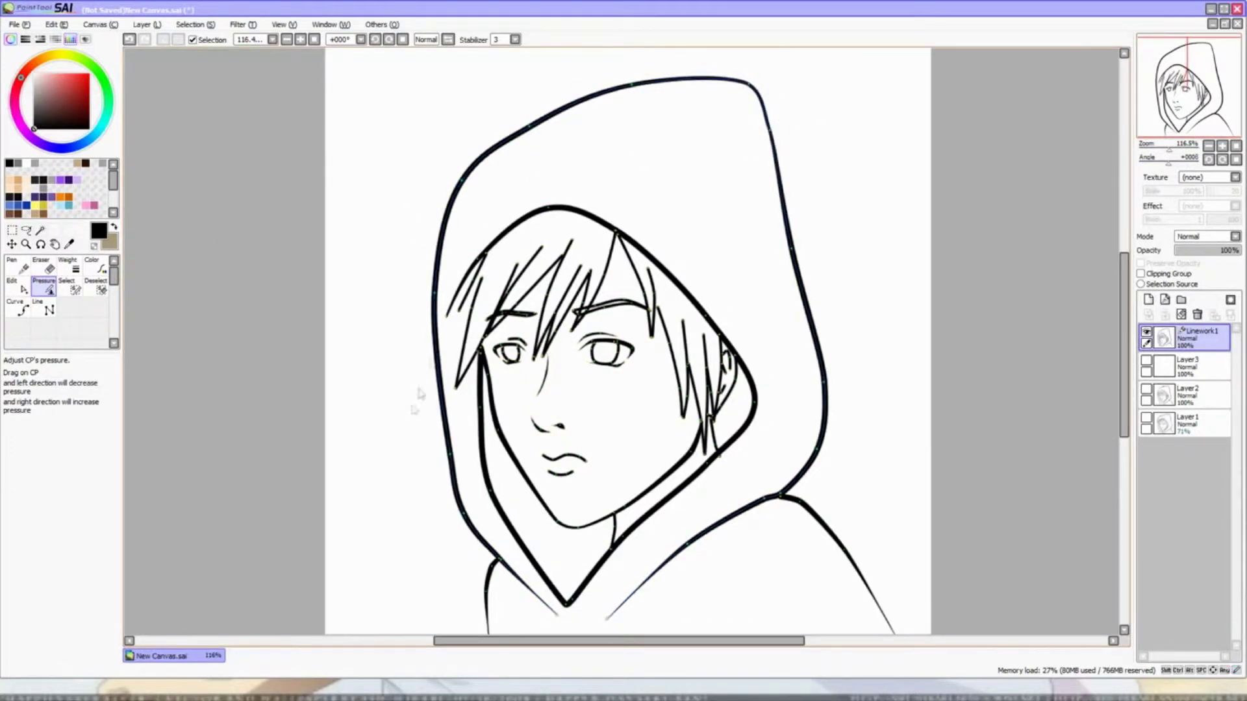
# - Vary the line pressure along the hood's inner opening, thinning it beside the cheek and at the V below the chin
pyautogui.moveTo(490, 397); pyautogui.dragTo(409, 415)
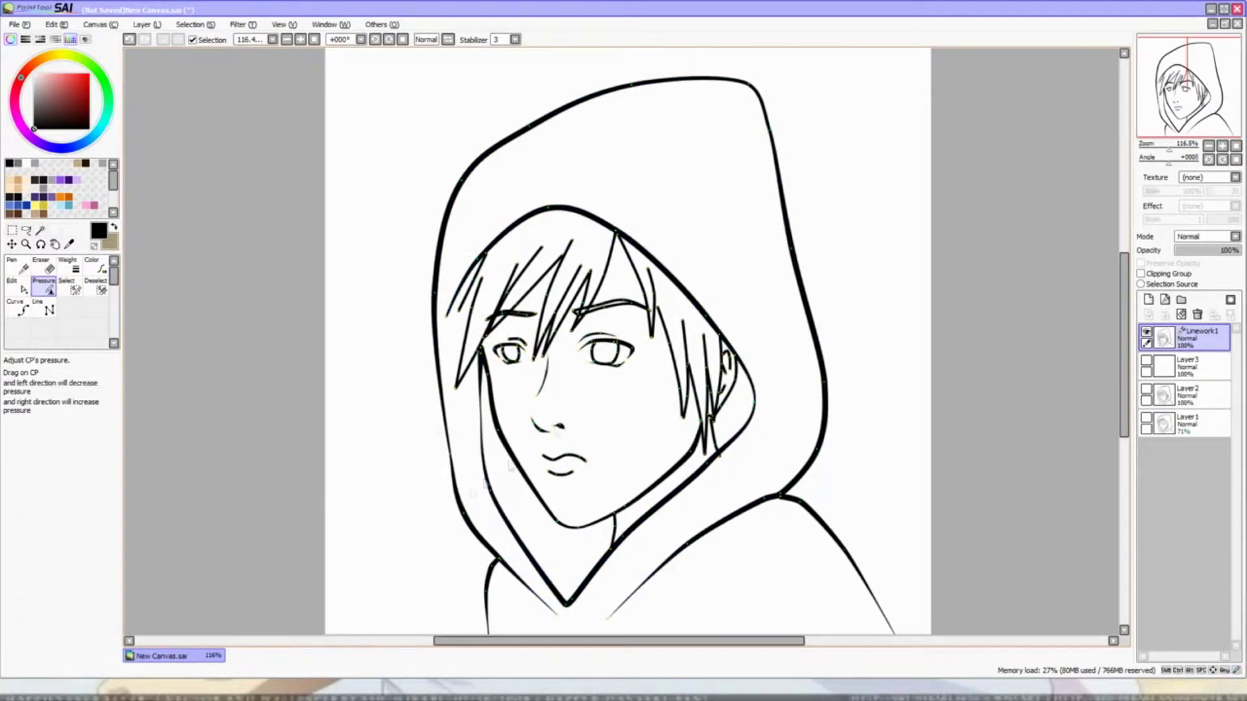
pyautogui.moveTo(566, 606); pyautogui.dragTo(619, 534)
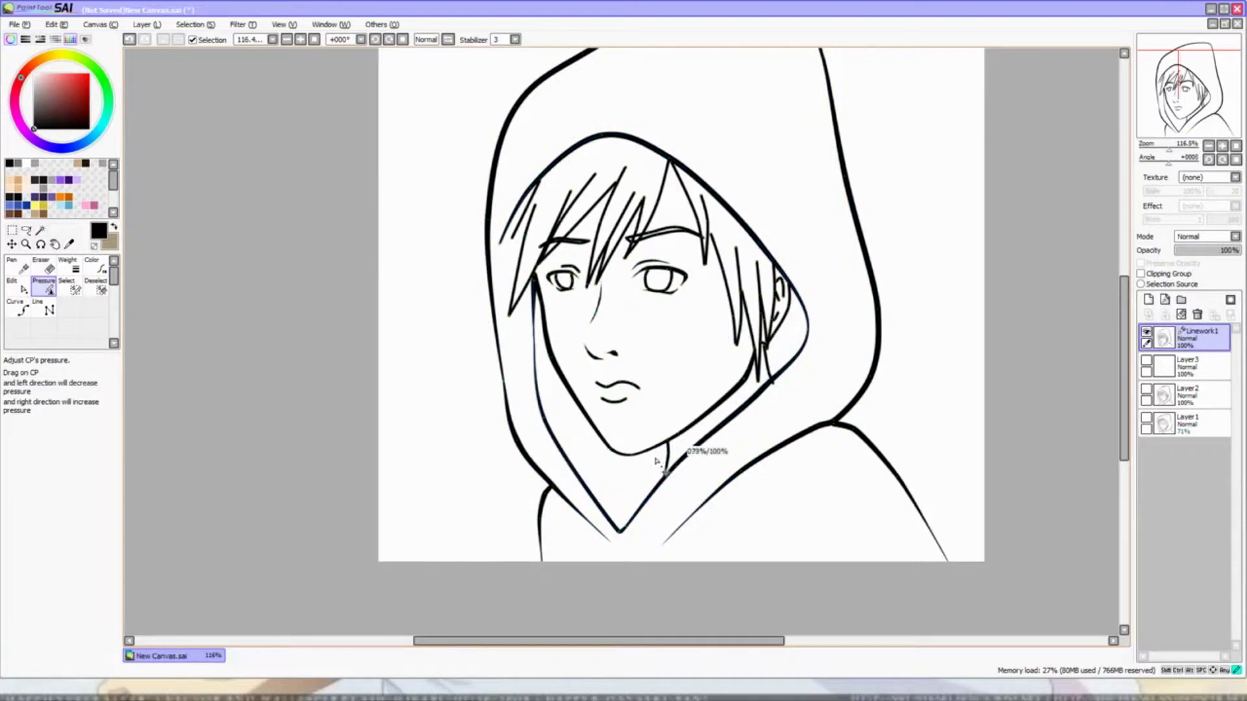
pyautogui.press('ctrl')
pyautogui.moveTo(787, 393); pyautogui.dragTo(817, 423)
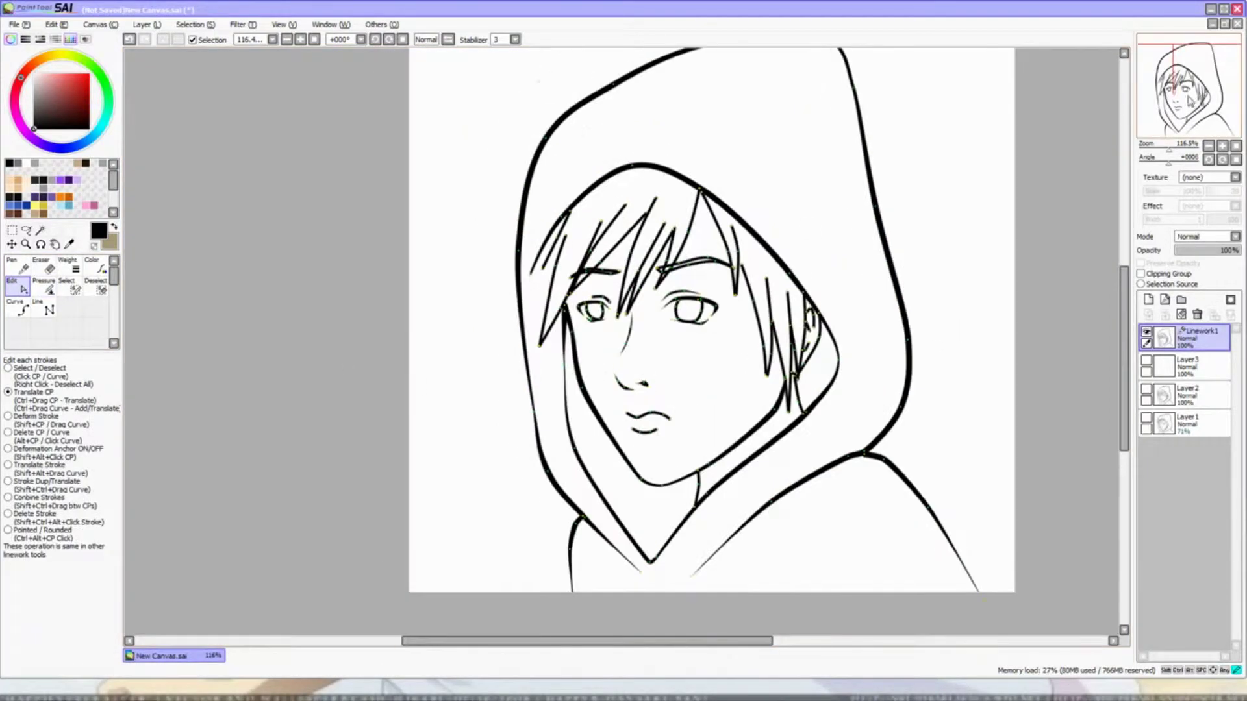
pyautogui.press('ctrl')
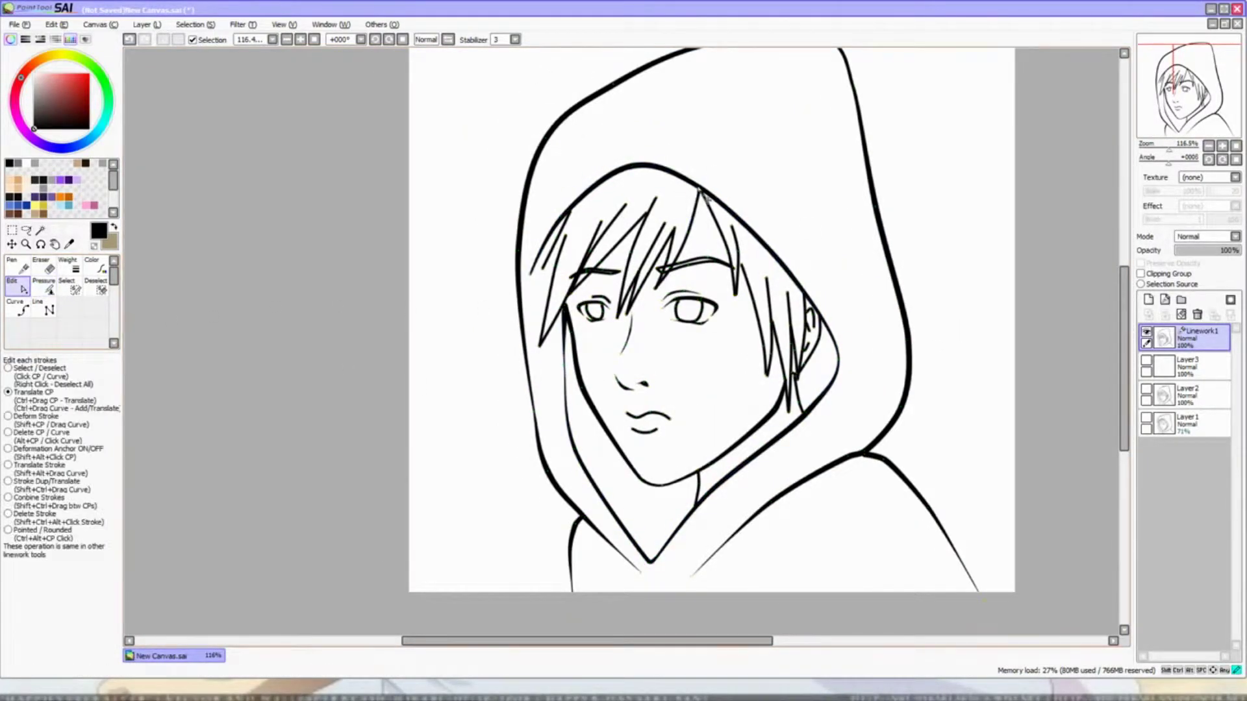
pyautogui.moveTo(1166, 149); pyautogui.dragTo(1165, 150)
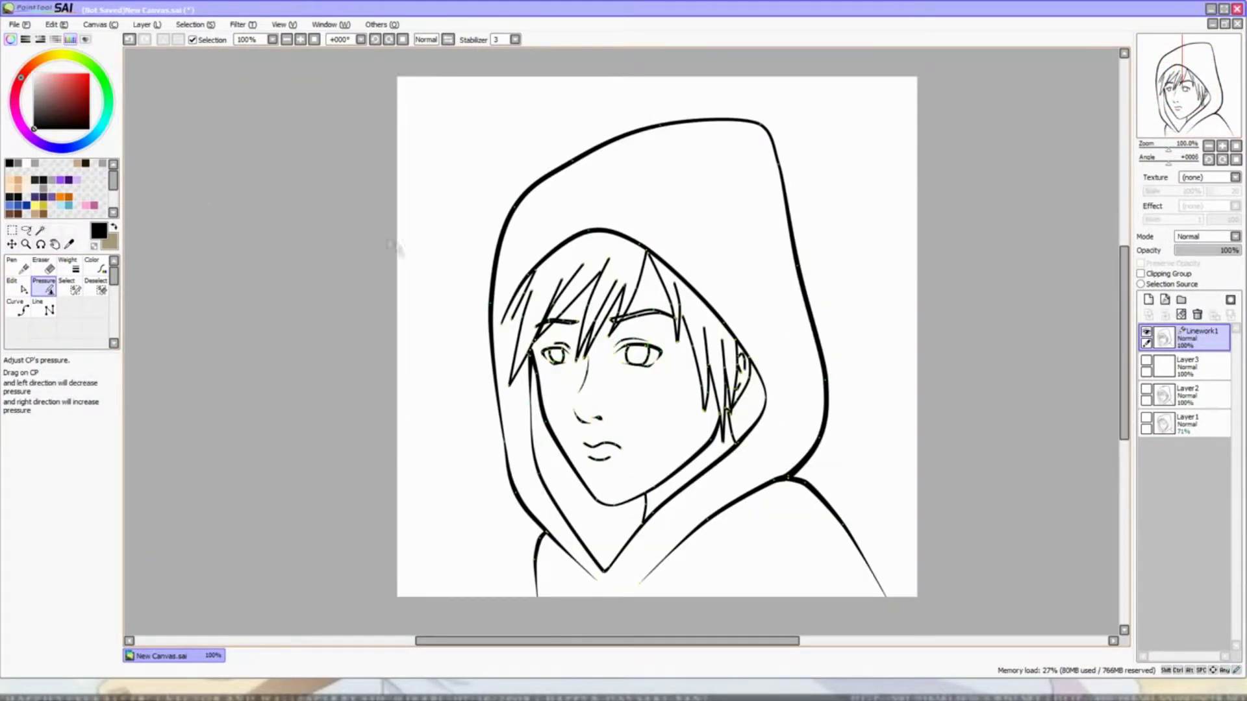
pyautogui.press('ctrl')
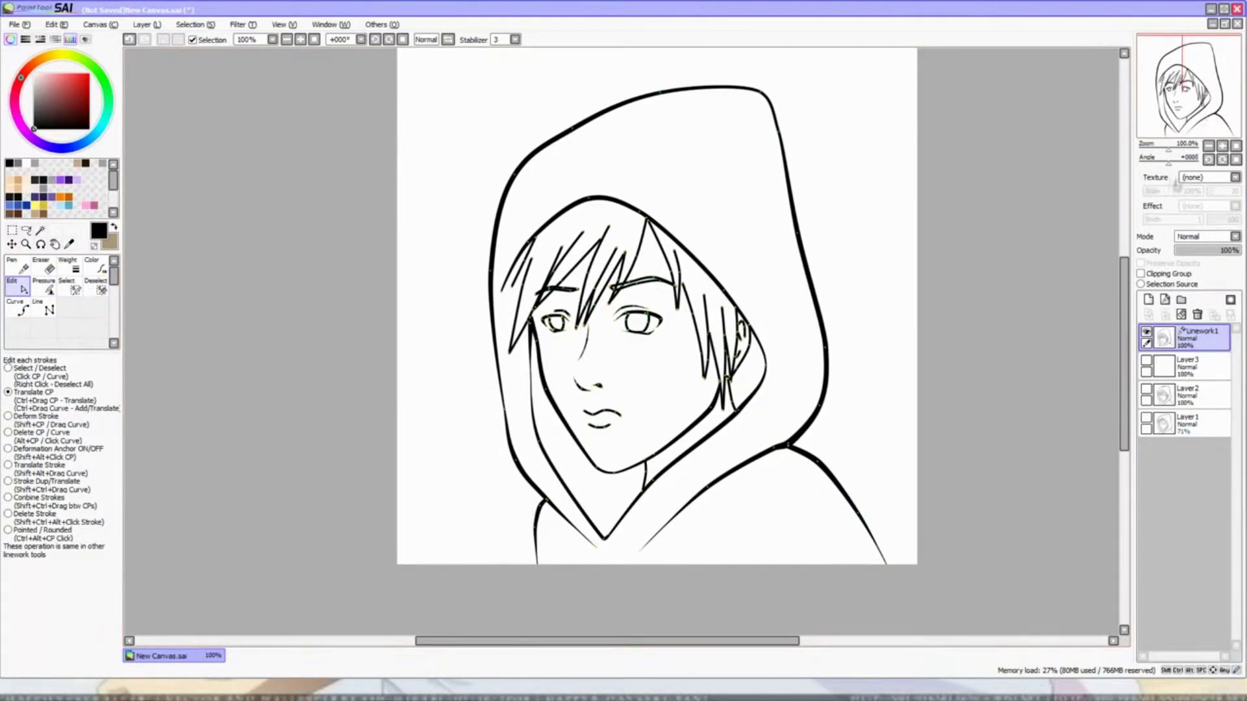
# - Lower the pressure at the ends of the mouth lines and along the ear's outline
pyautogui.scroll(5, 819, 500)
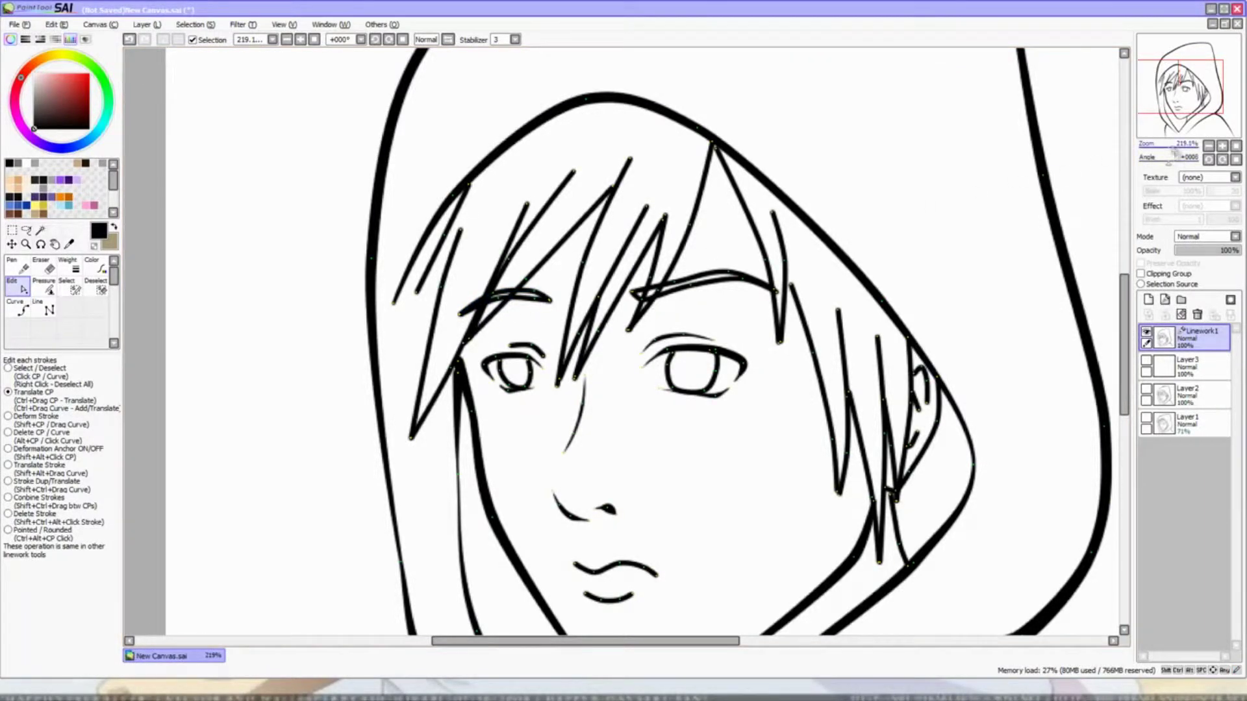
pyautogui.scroll(-2, 679, 439)
pyautogui.scroll(1, 678, 438)
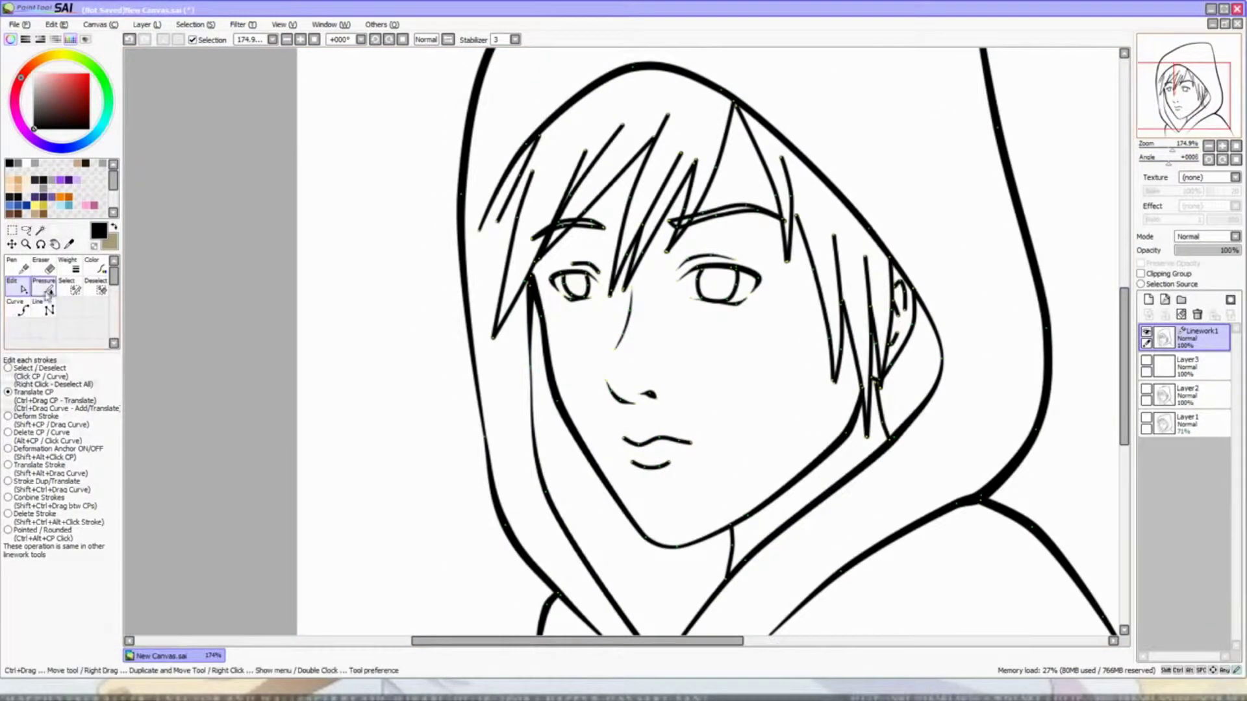
pyautogui.click(47, 288)
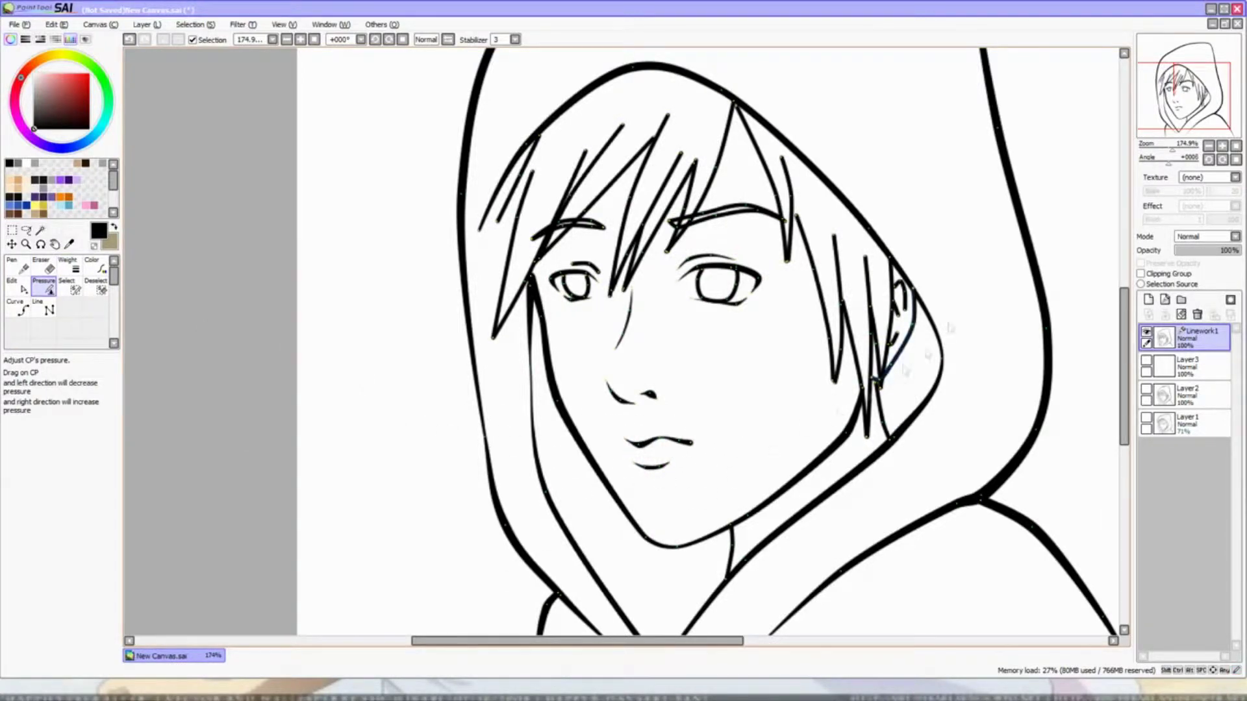
# - Taper the ends of the eyelid and crease strokes on both eyes
pyautogui.click(14, 286)
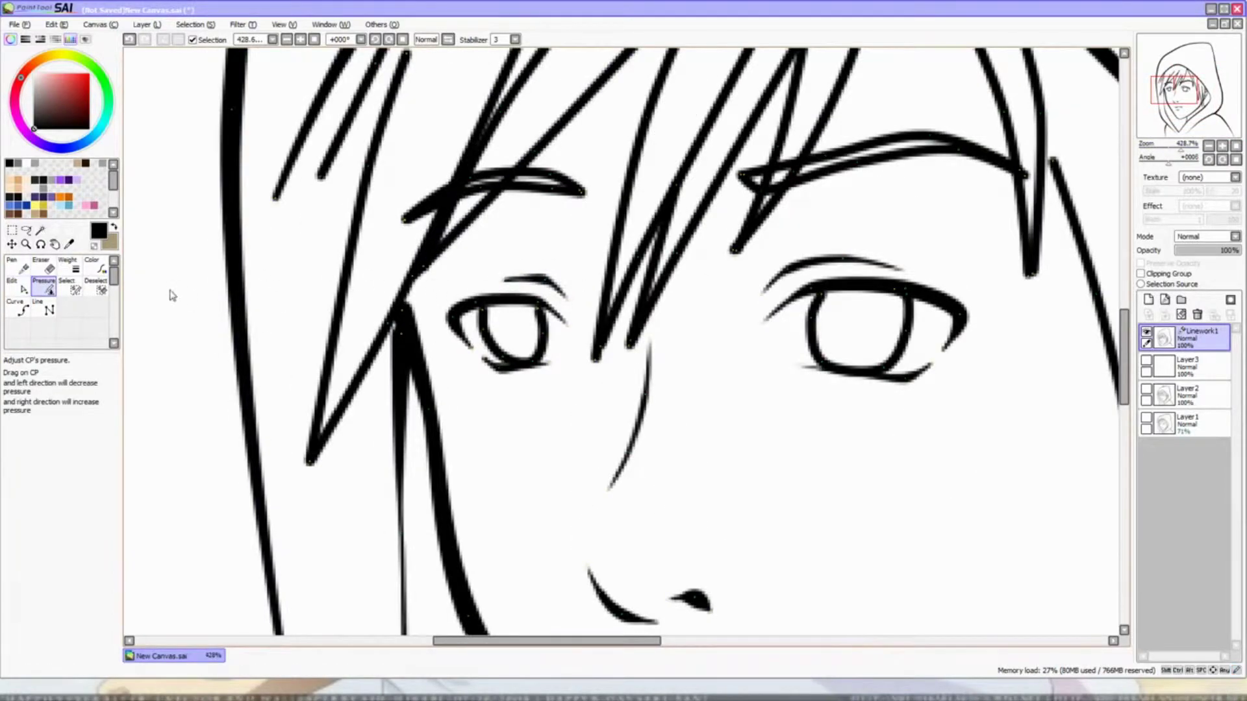
pyautogui.click(14, 286)
pyautogui.moveTo(506, 280); pyautogui.dragTo(484, 283)
# - Move the side hair strands' control points so their ends meet the neighbouring strands
pyautogui.scroll(-2, 624, 340)
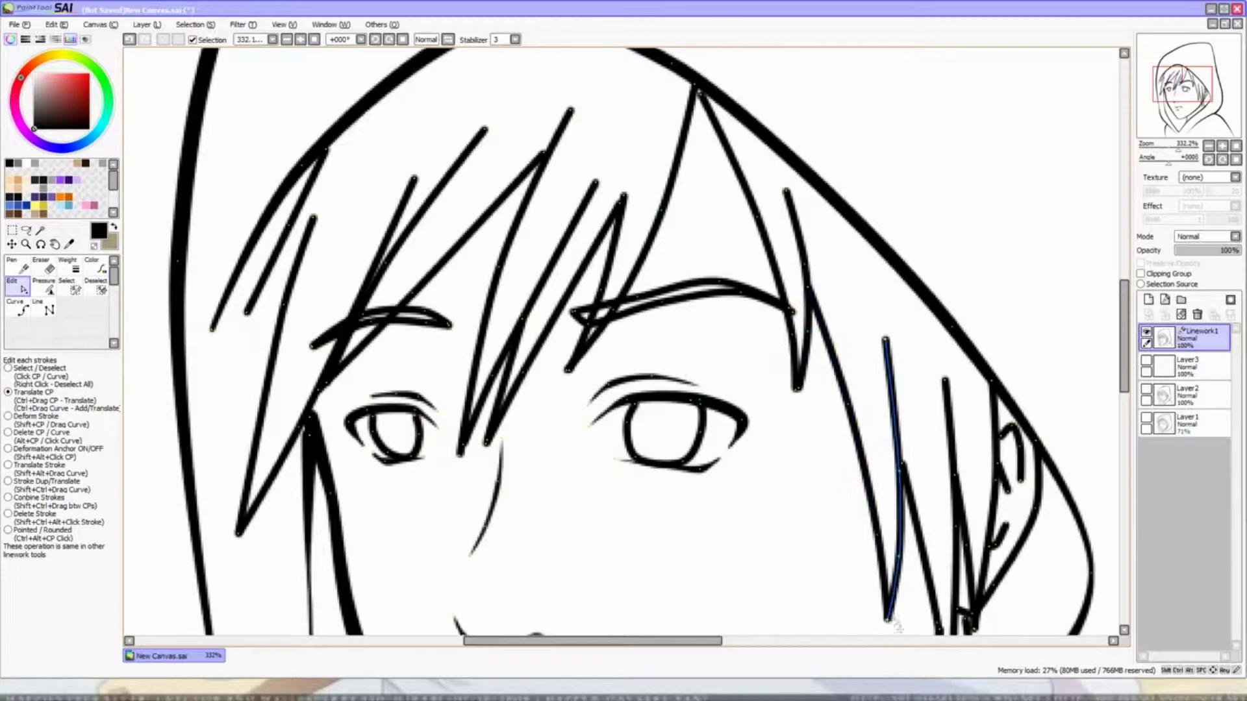
pyautogui.click(1170, 149)
pyautogui.moveTo(1170, 152); pyautogui.dragTo(1177, 152)
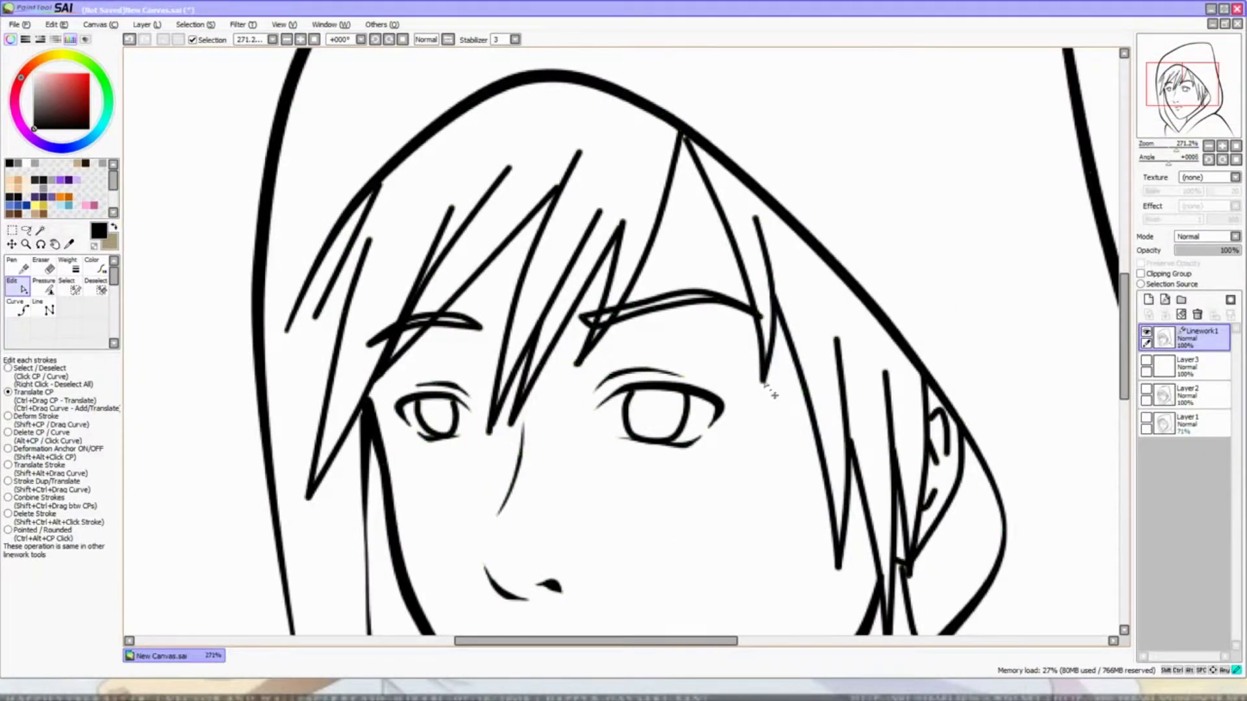
# - Add a size 4 curve closing the small outer fringe lock, and thin the tip of the long lock beside the face
pyautogui.click(18, 309)
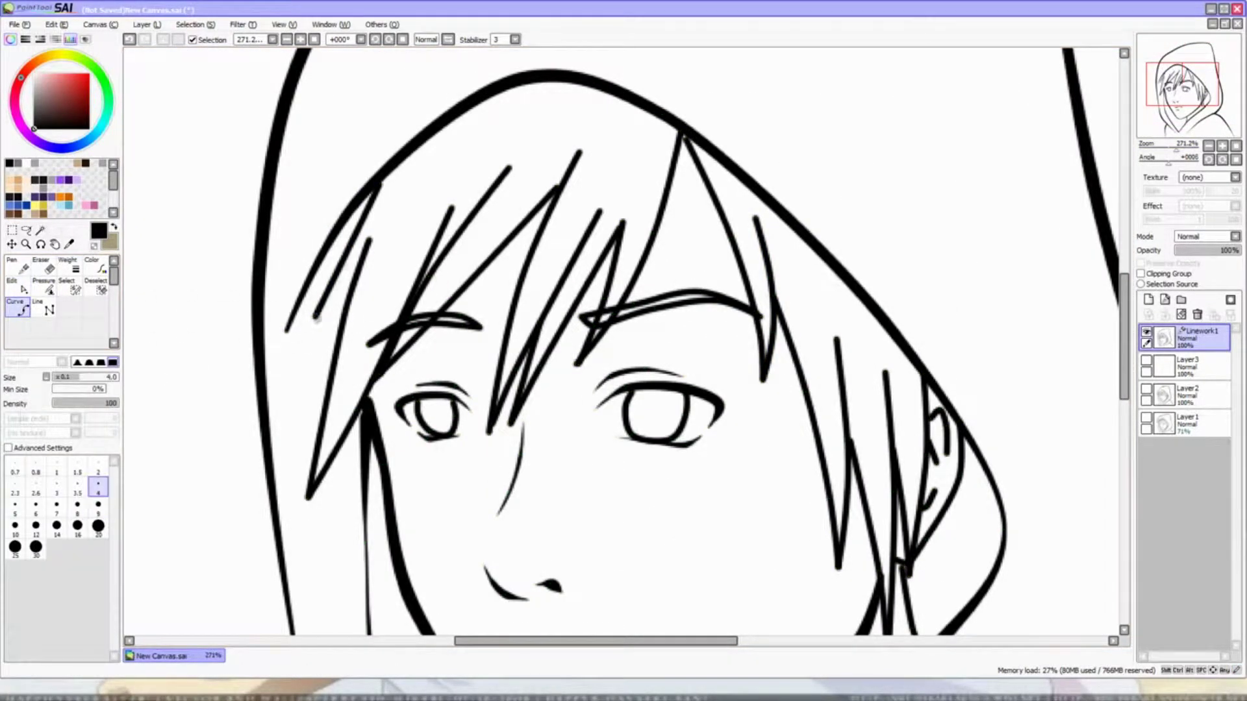
pyautogui.click(43, 286)
pyautogui.moveTo(263, 487); pyautogui.dragTo(428, 390)
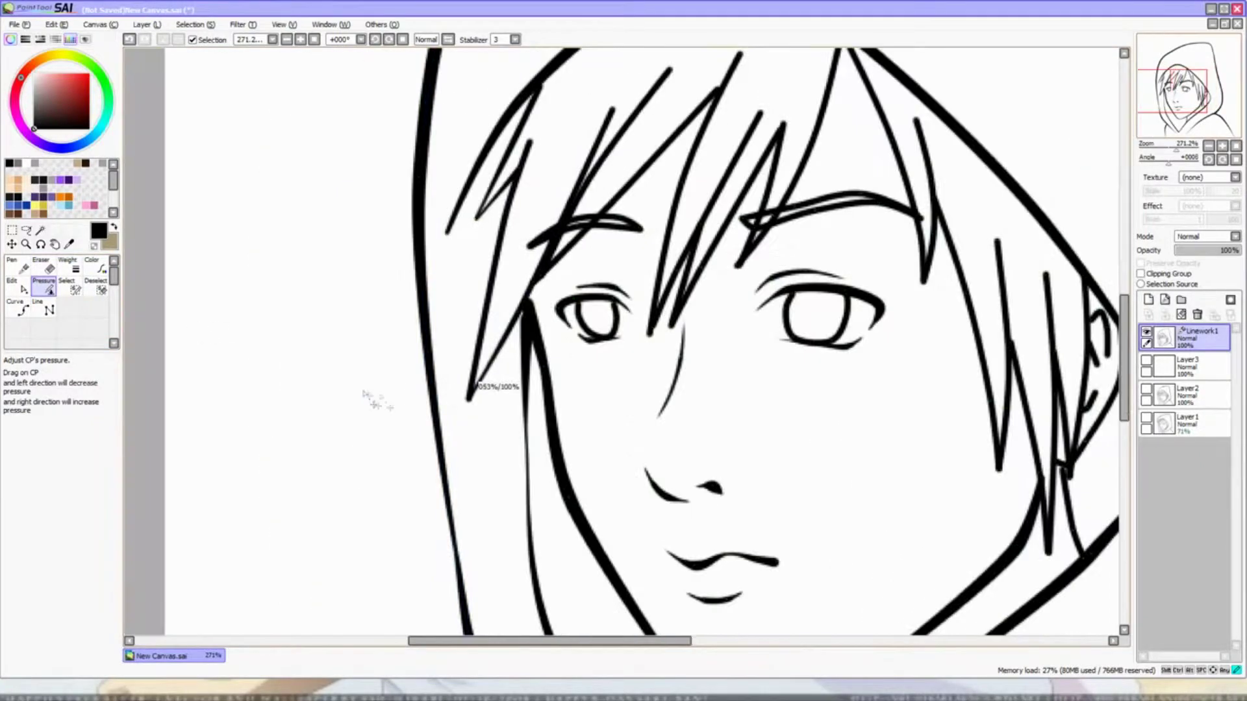
pyautogui.press('ctrl')
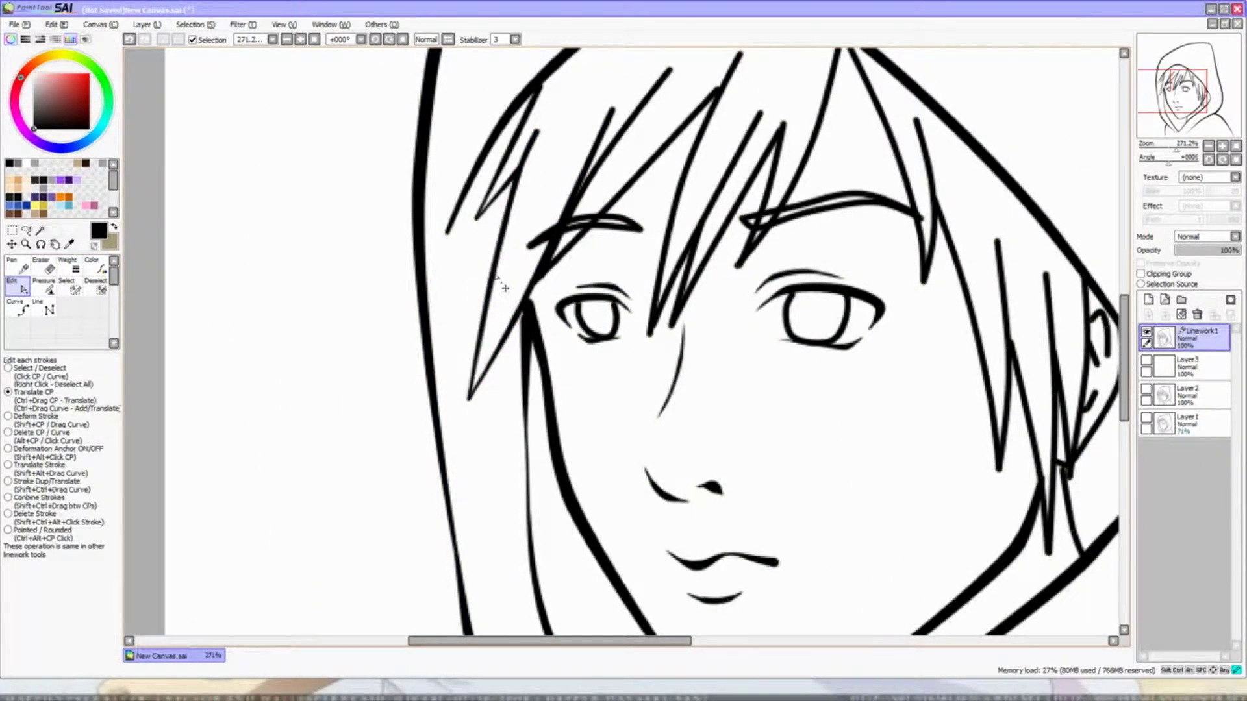
# - Taper the upper ends of two fringe strands, and join the adjacent strand's end to the long central strand
pyautogui.moveTo(611, 111); pyautogui.dragTo(584, 111)
pyautogui.moveTo(668, 70); pyautogui.dragTo(639, 73)
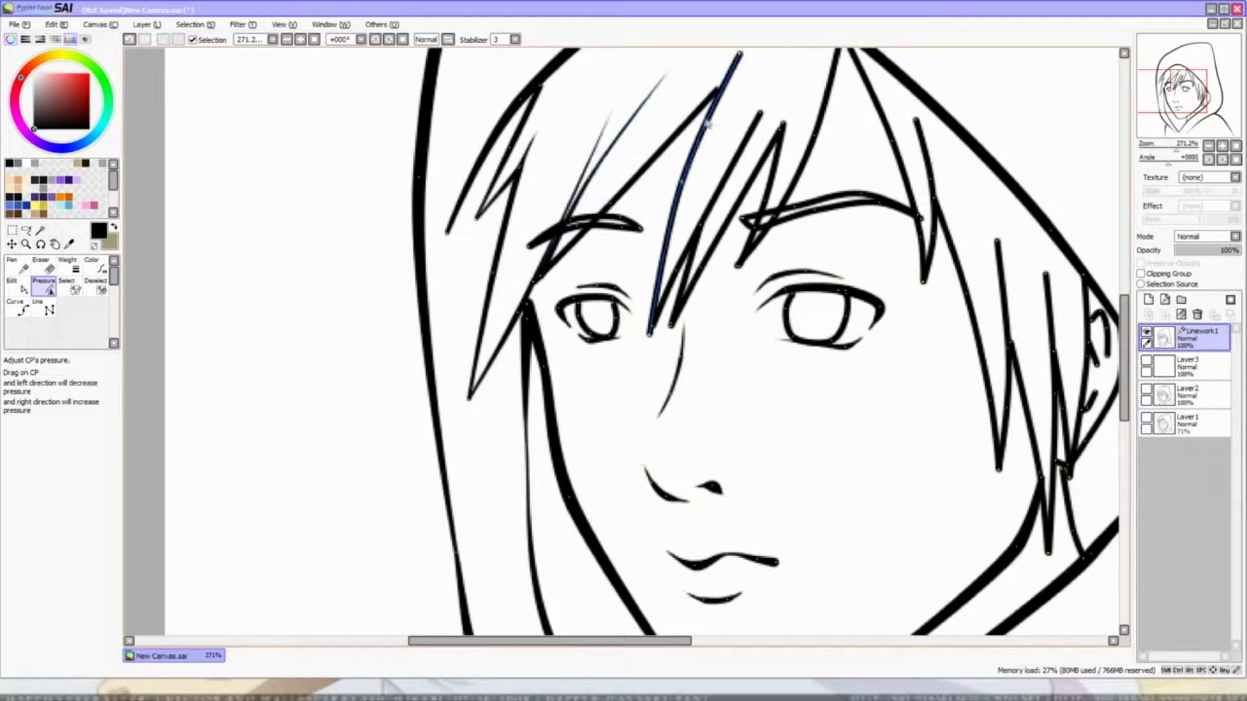
pyautogui.press('ctrl')
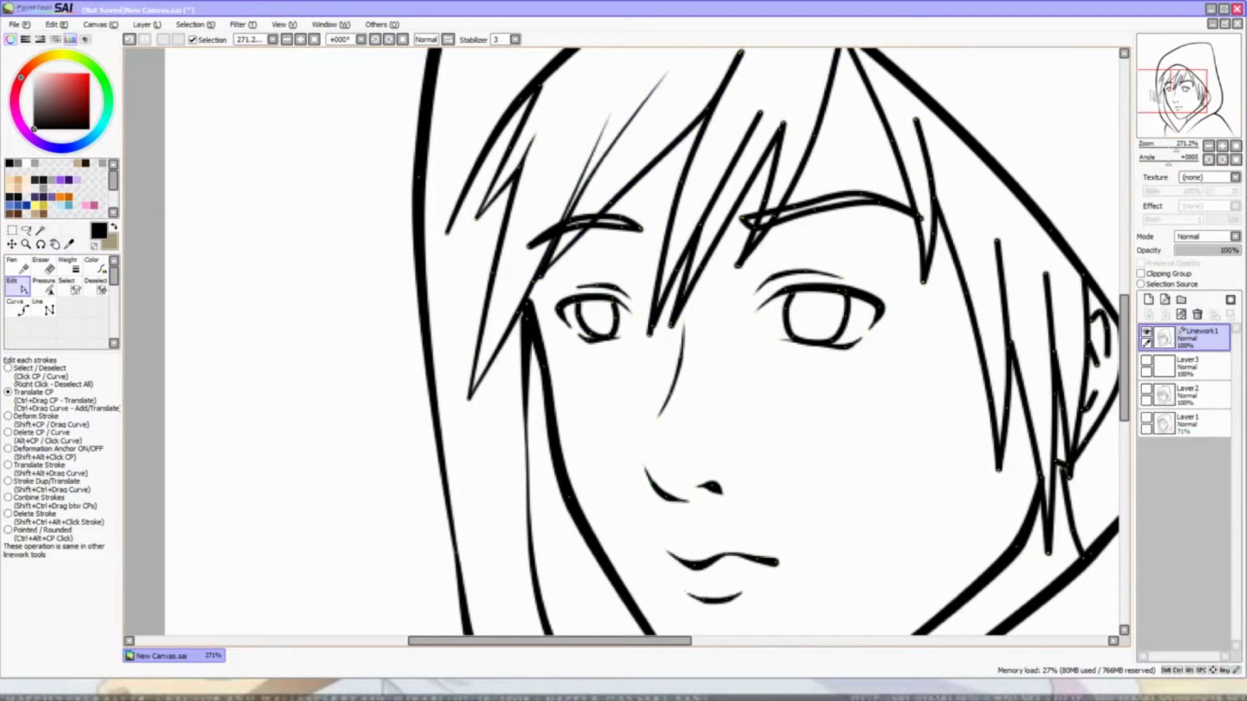
# - Taper the ends of the two long central fringe strands to fine points by lowering their control-point pressure
pyautogui.moveTo(743, 61); pyautogui.dragTo(646, 149)
pyautogui.press('ctrl')
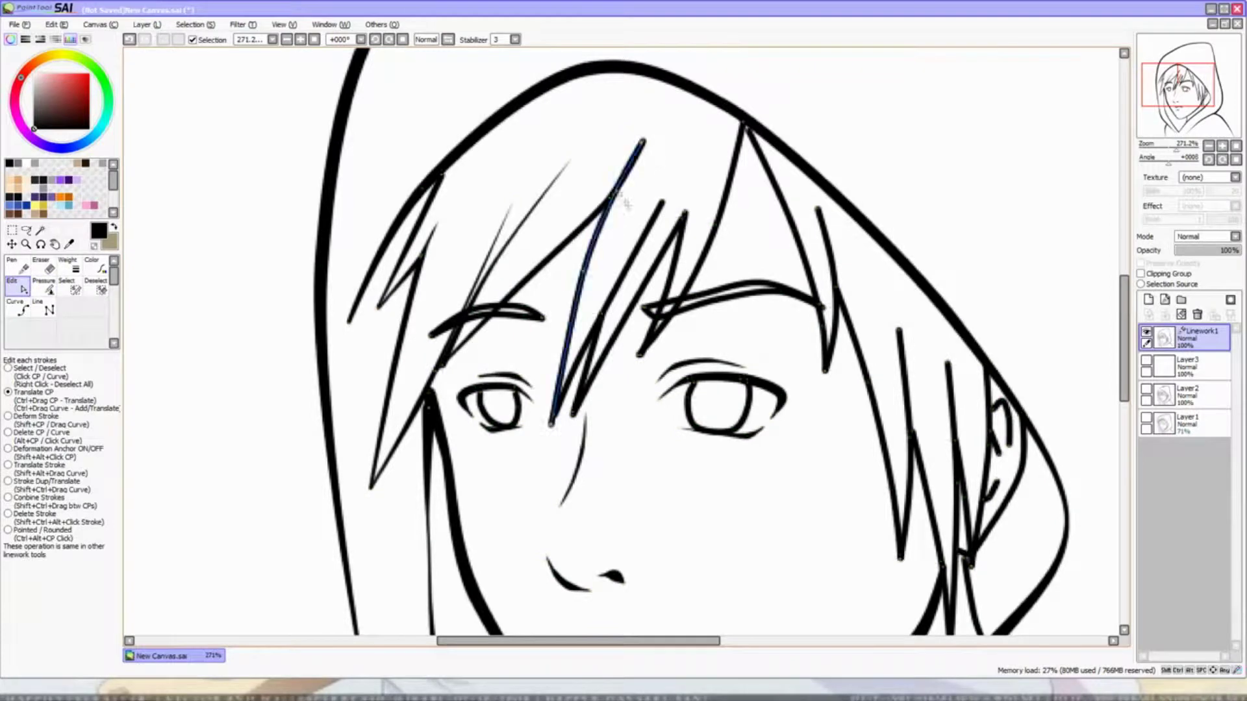
pyautogui.moveTo(745, 146)
pyautogui.mouseDown()
pyautogui.moveTo(727, 107)
pyautogui.moveTo(710, 195)
pyautogui.moveTo(676, 167)
pyautogui.moveTo(605, 250)
pyautogui.mouseUp()
pyautogui.press('p')
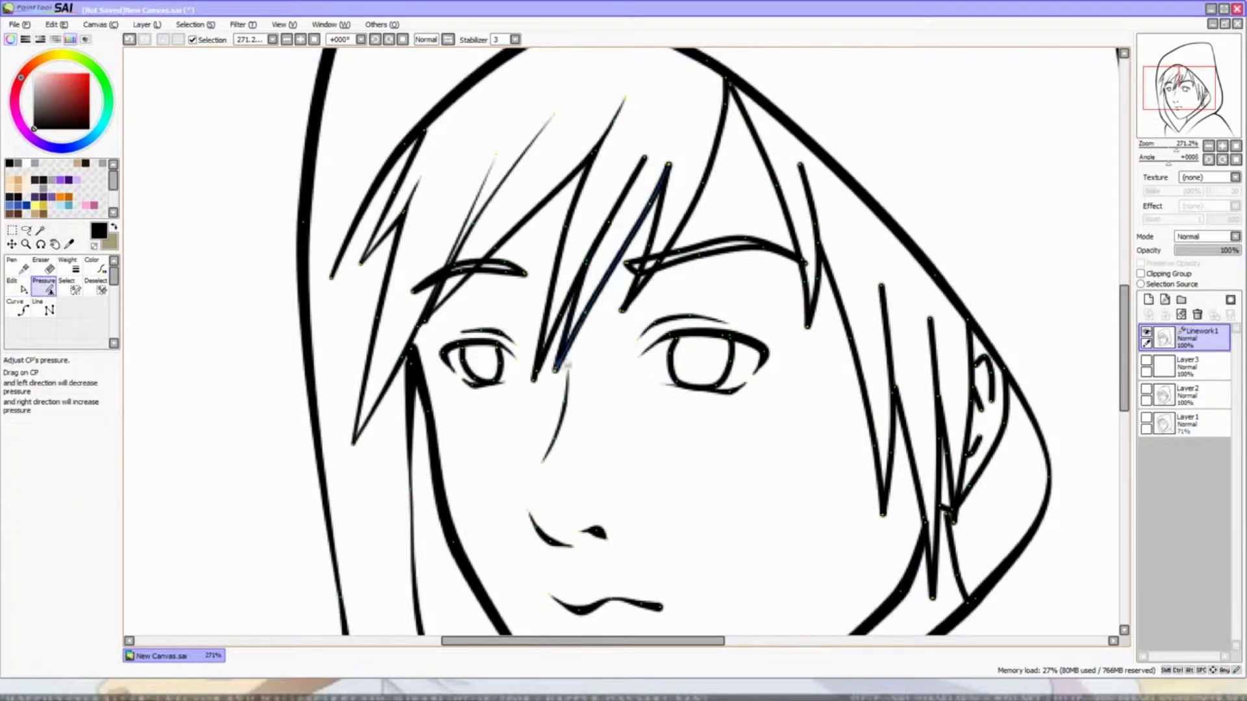
pyautogui.moveTo(543, 368); pyautogui.dragTo(557, 356)
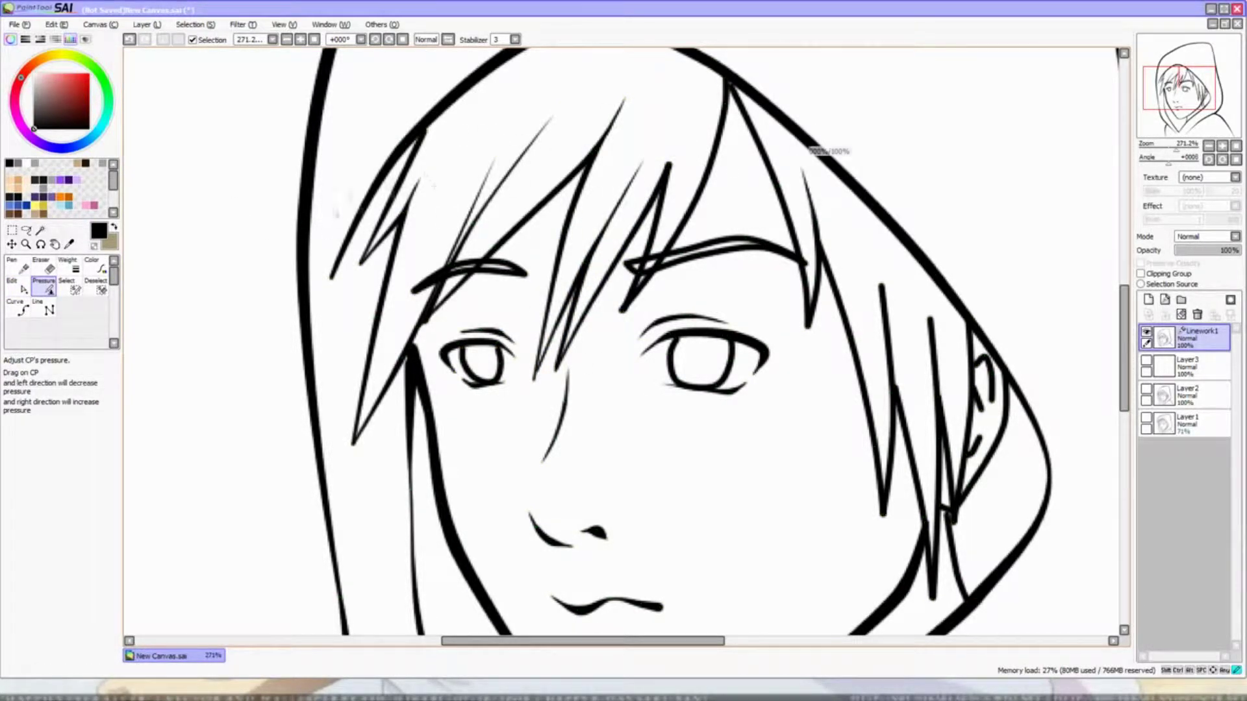
# - Taper the upper ends of the side hair strands and the lower tip of the short lock beside the far eyebrow
pyautogui.scroll(-2, 811, 150)
pyautogui.hscroll(-2, 811, 150)
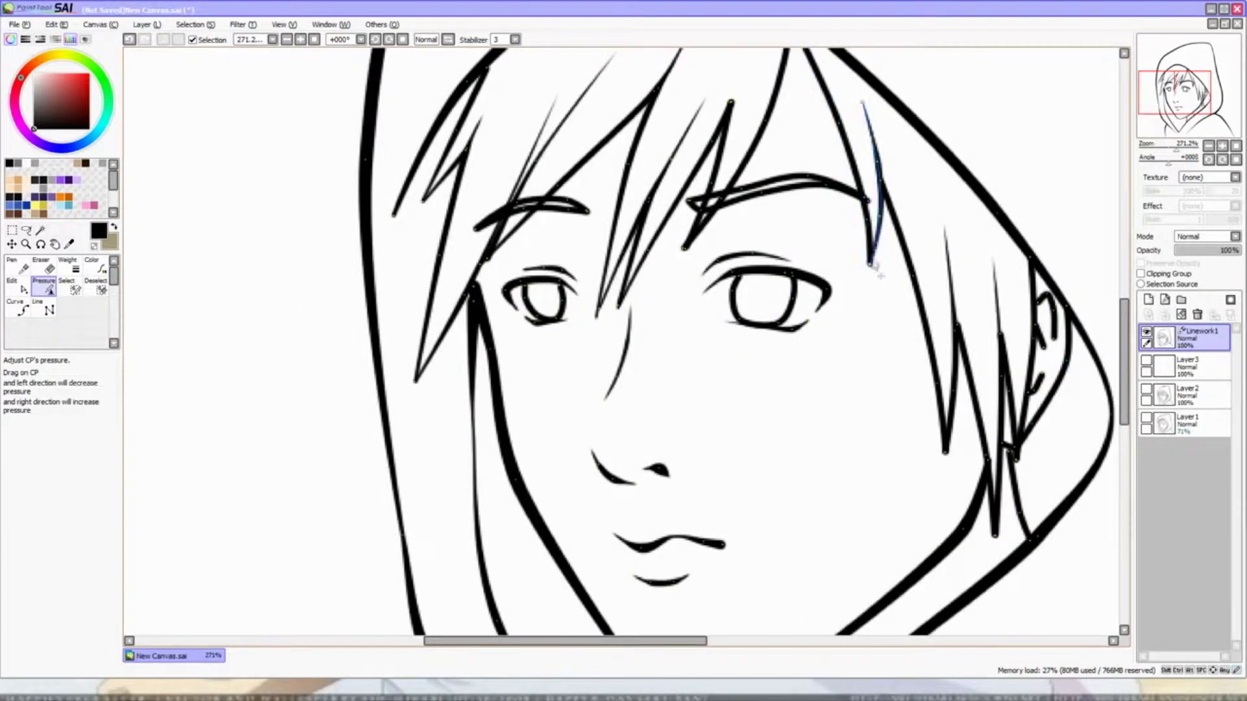
pyautogui.press('e')
# - Set the line weight of the neck strokes below the ear and under the chin to size 9
pyautogui.moveTo(1176, 150); pyautogui.dragTo(1159, 143)
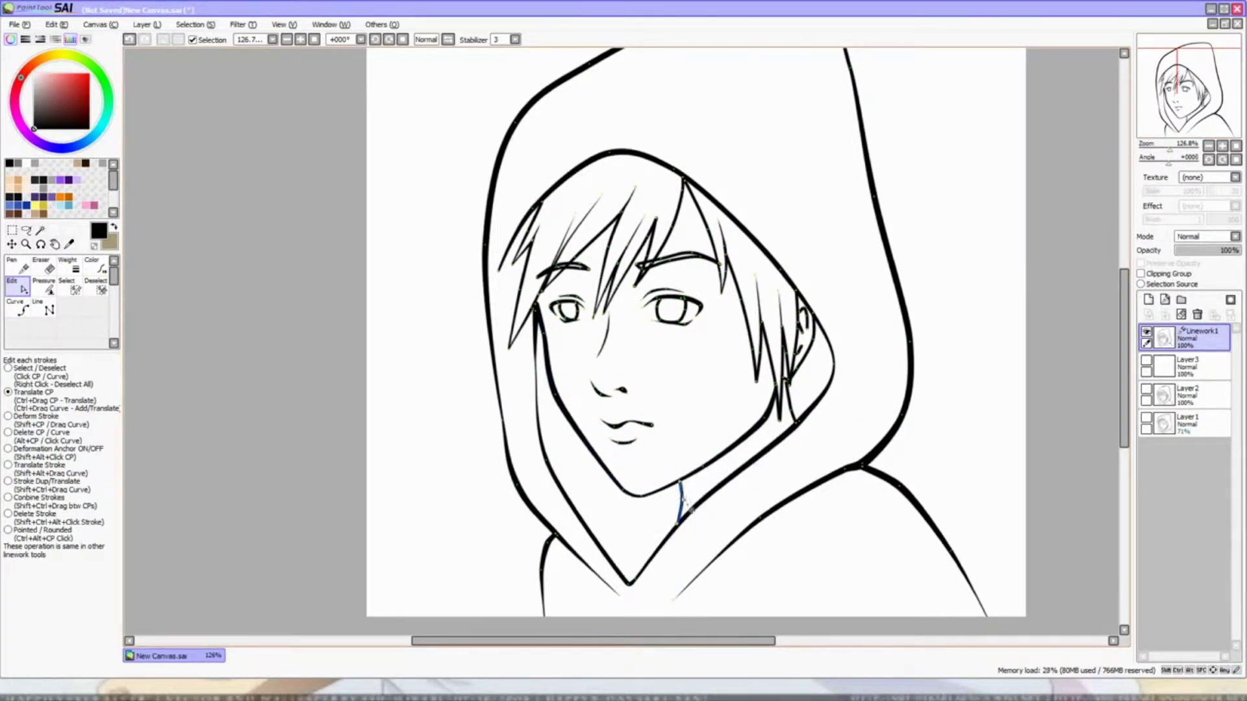
pyautogui.scroll(3, 690, 535)
pyautogui.press('w')
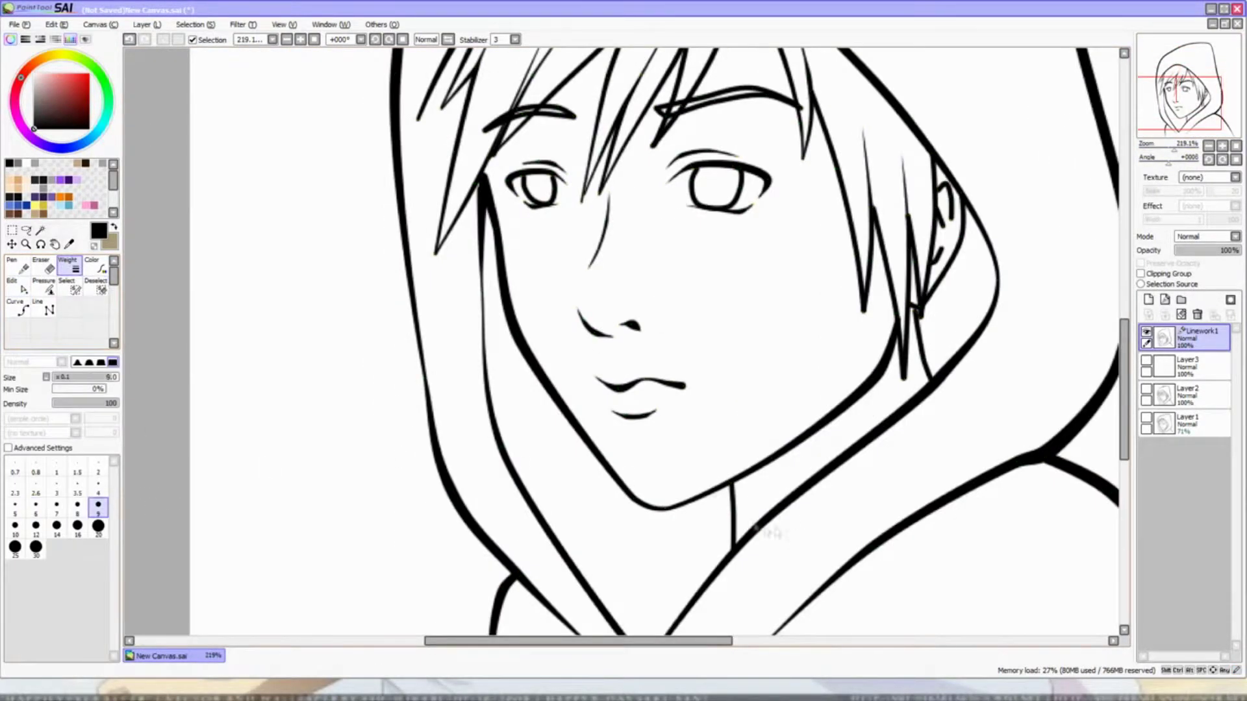
pyautogui.scroll(2, 689, 325)
pyautogui.press('e')
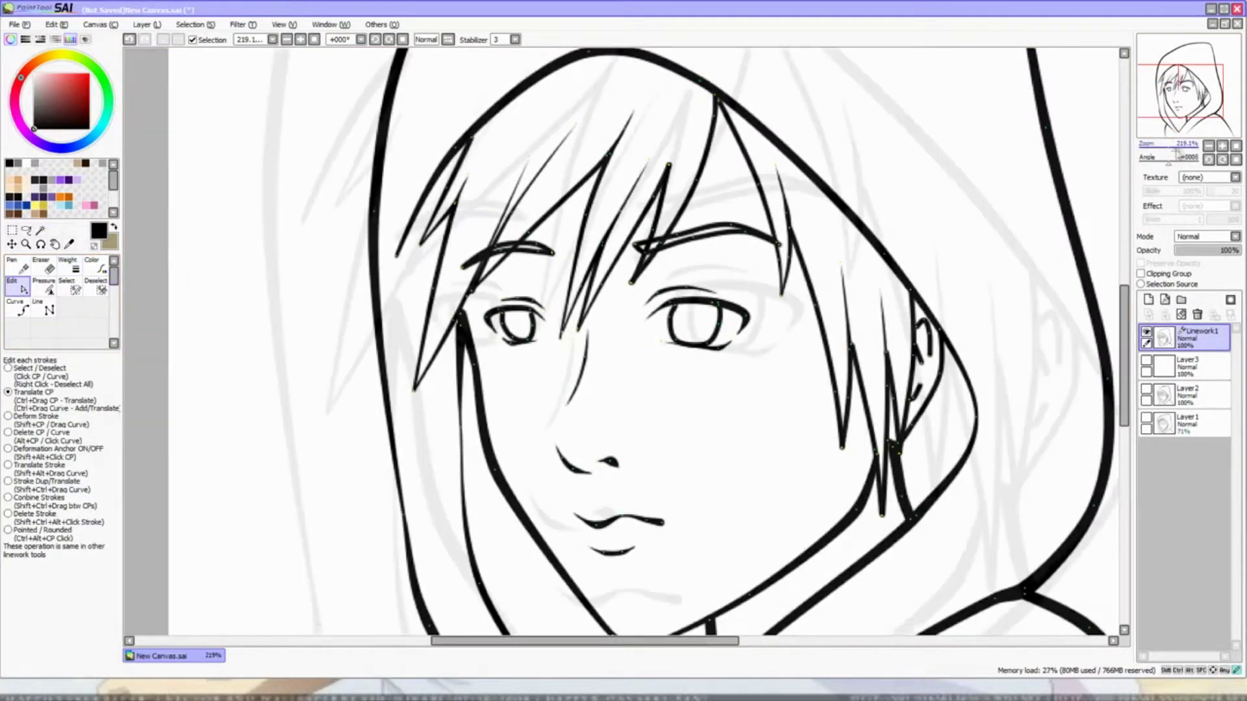
# - Adjust the control points of the iris outlines in both eyes
pyautogui.scroll(3, 702, 318)
pyautogui.moveTo(702, 317); pyautogui.dragTo(692, 308)
pyautogui.moveTo(765, 245); pyautogui.dragTo(692, 289)
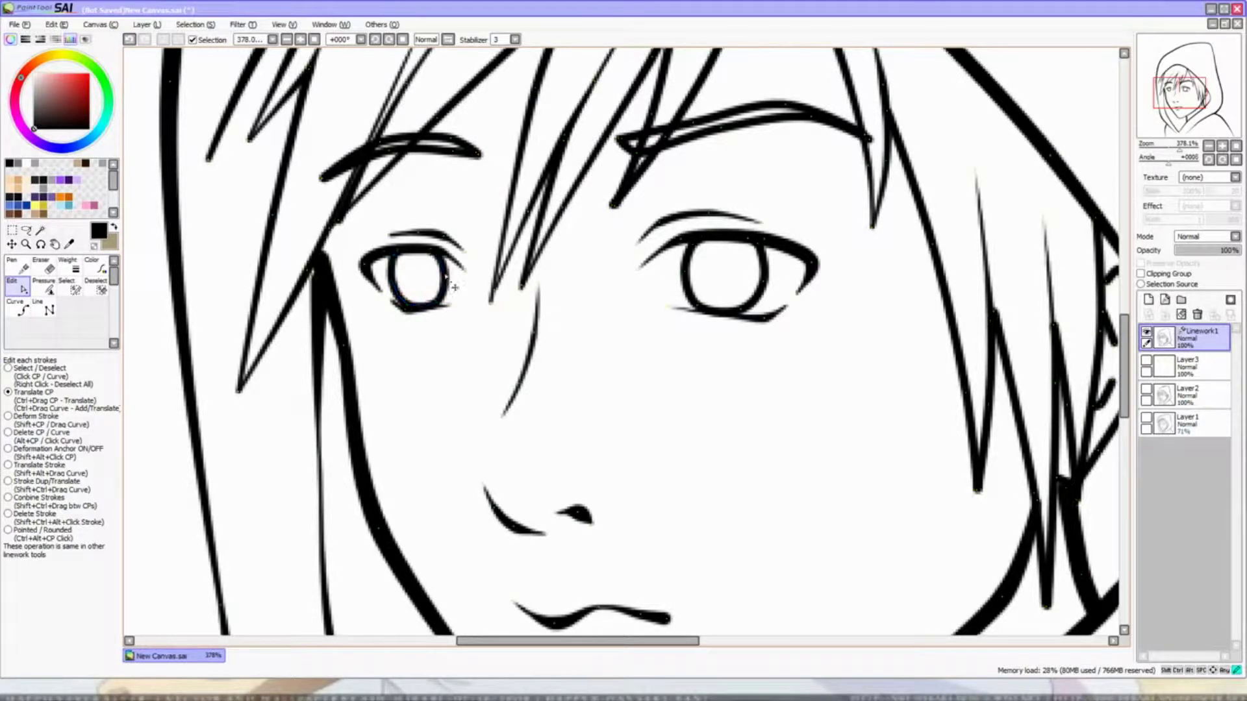
# - Draw highlight arcs and small rounded pupils inside both irises with size 2 curves
pyautogui.click(17, 309)
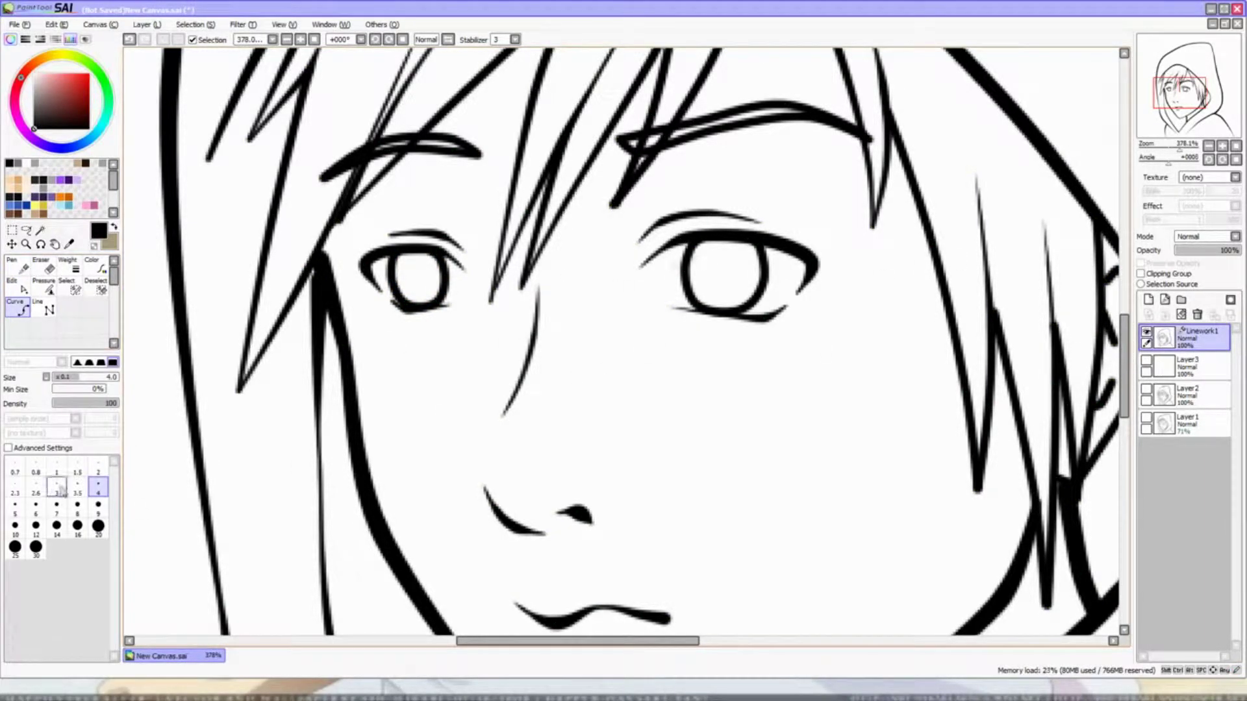
pyautogui.click(98, 466)
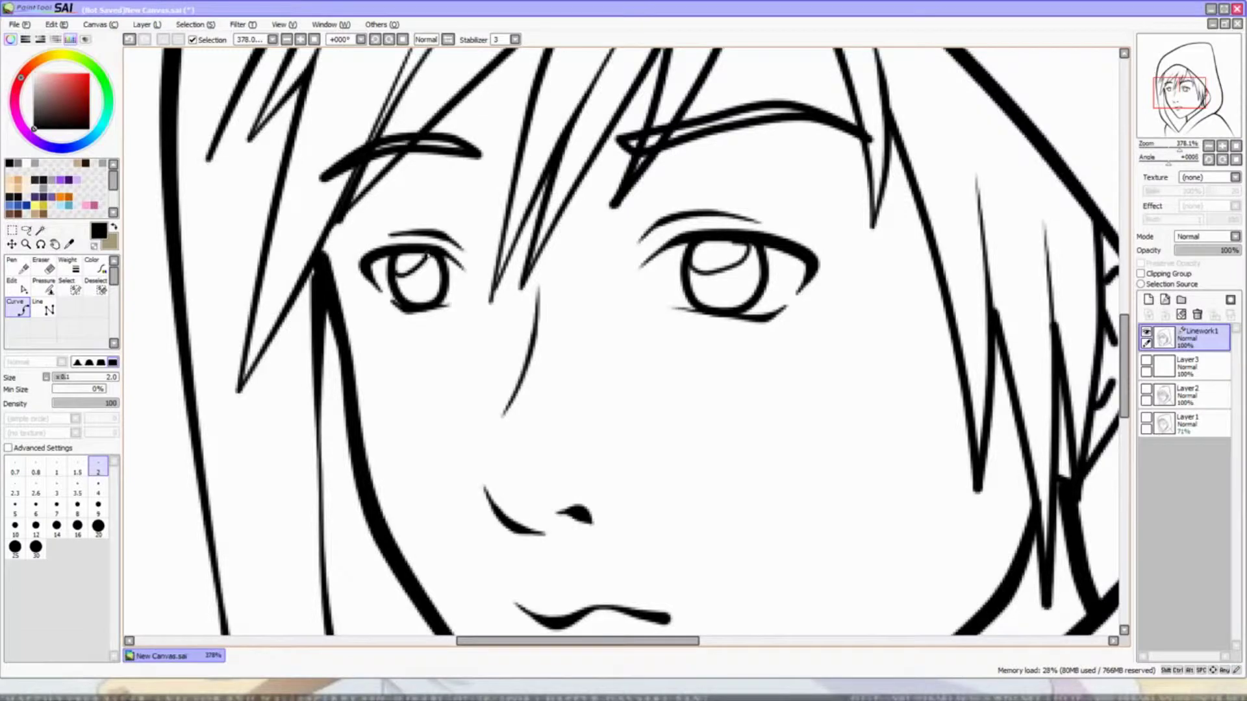
pyautogui.scroll(1, 724, 275)
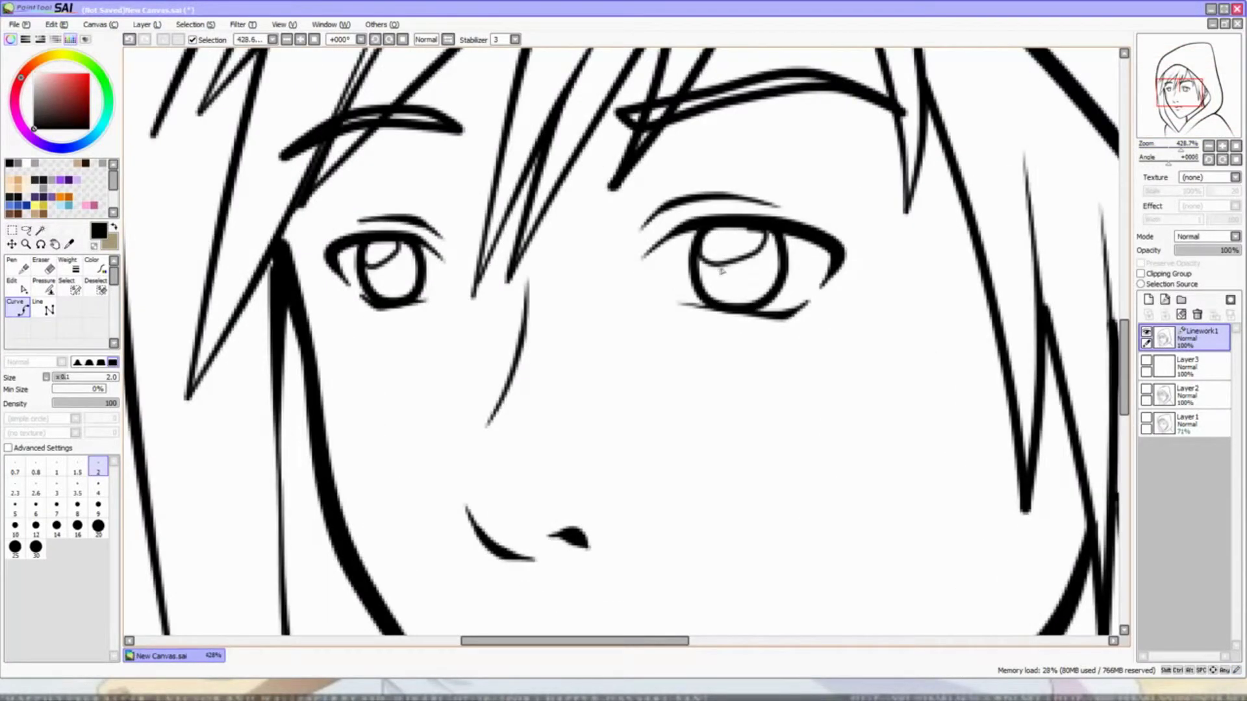
pyautogui.press('ctrl')
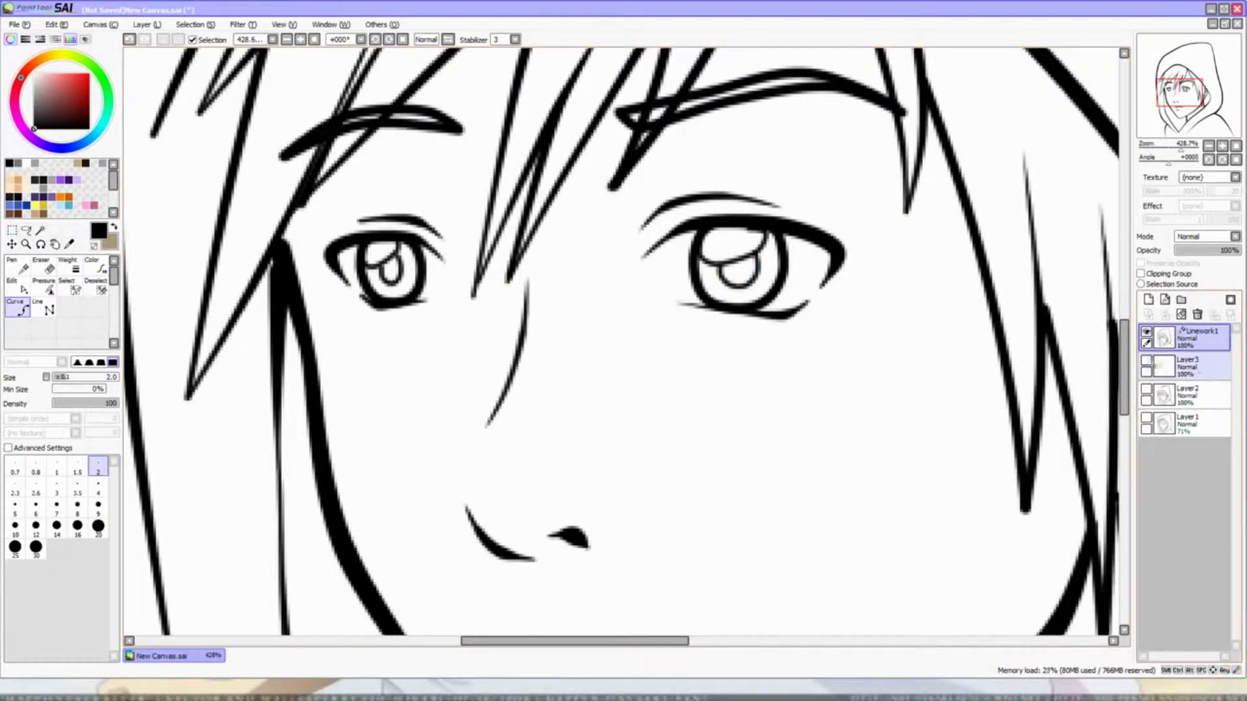
# - Rename Layer3 as black
pyautogui.doubleClick(1187, 361)
pyautogui.write('black')
pyautogui.press('Return')
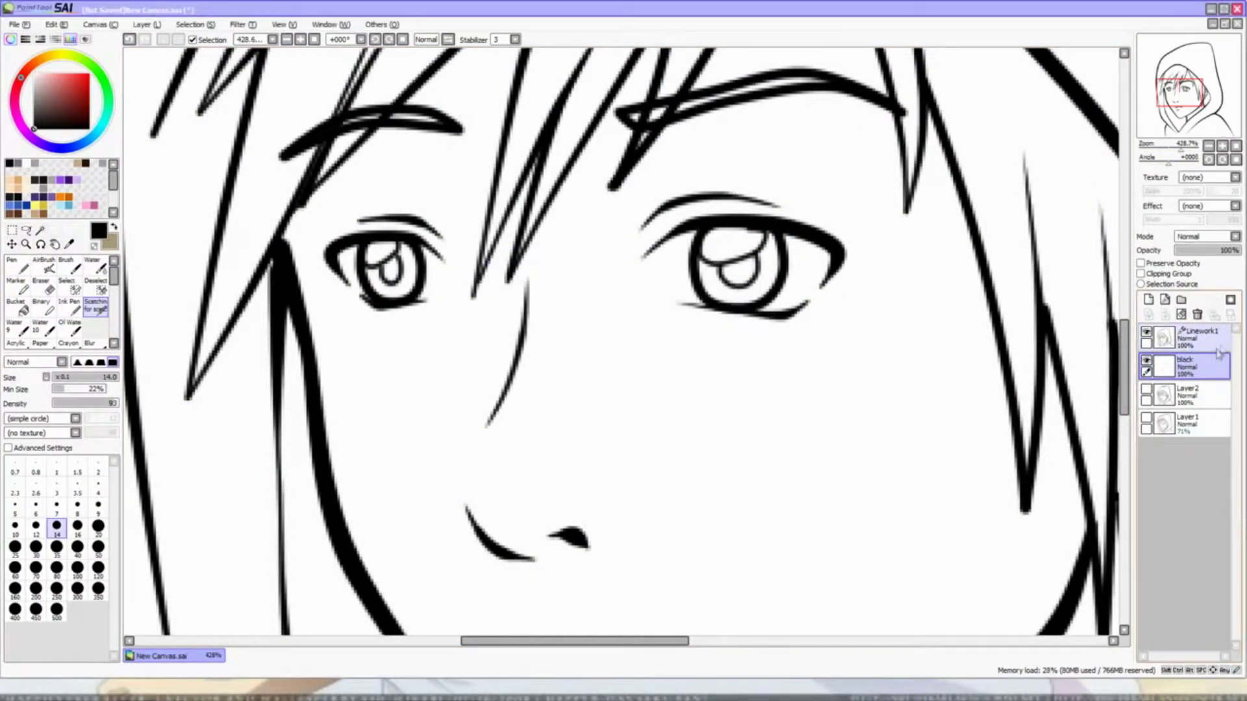
# - Fill the pupils of both eyes with black on the black layer
pyautogui.click(18, 305)
pyautogui.click(391, 270)
pyautogui.click(737, 273)
pyautogui.hotkey('ctrl', '-')
pyautogui.hotkey('ctrl', '-')
pyautogui.hotkey('ctrl', '-')
pyautogui.hotkey('ctrl', '-')
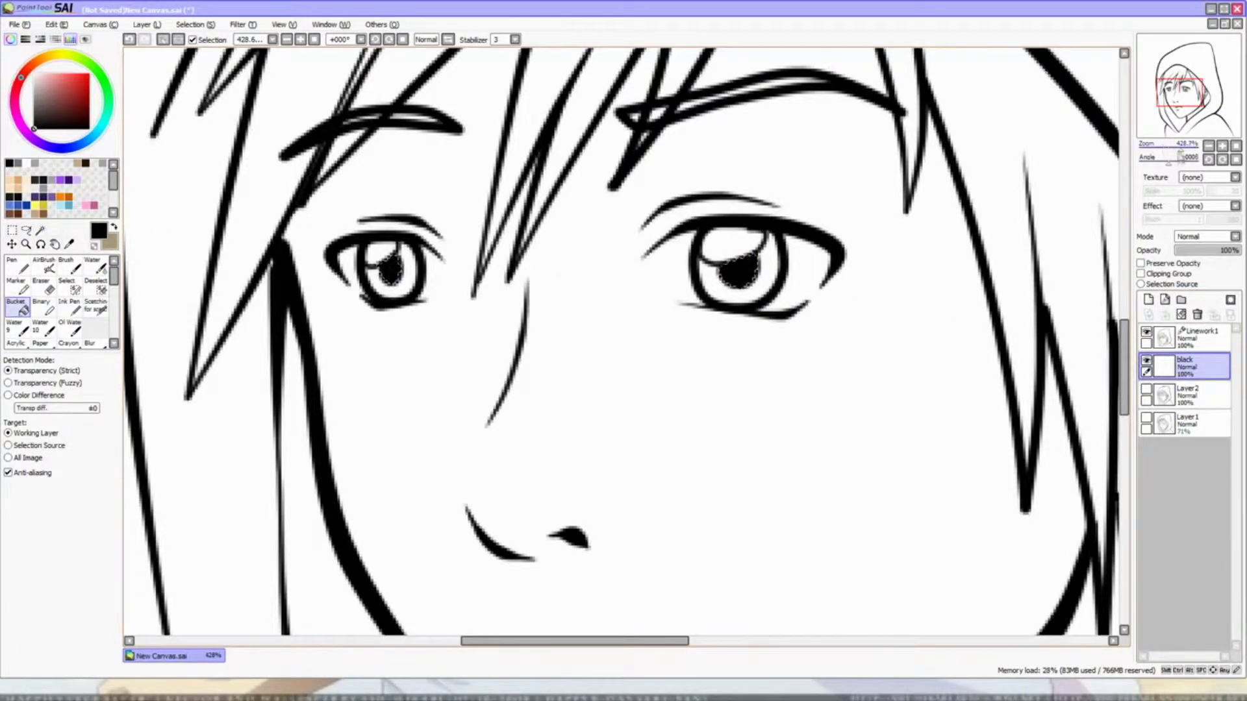
pyautogui.hotkey('ctrl', '+')
pyautogui.hotkey('ctrl', '+')
pyautogui.hotkey('ctrl', '+')
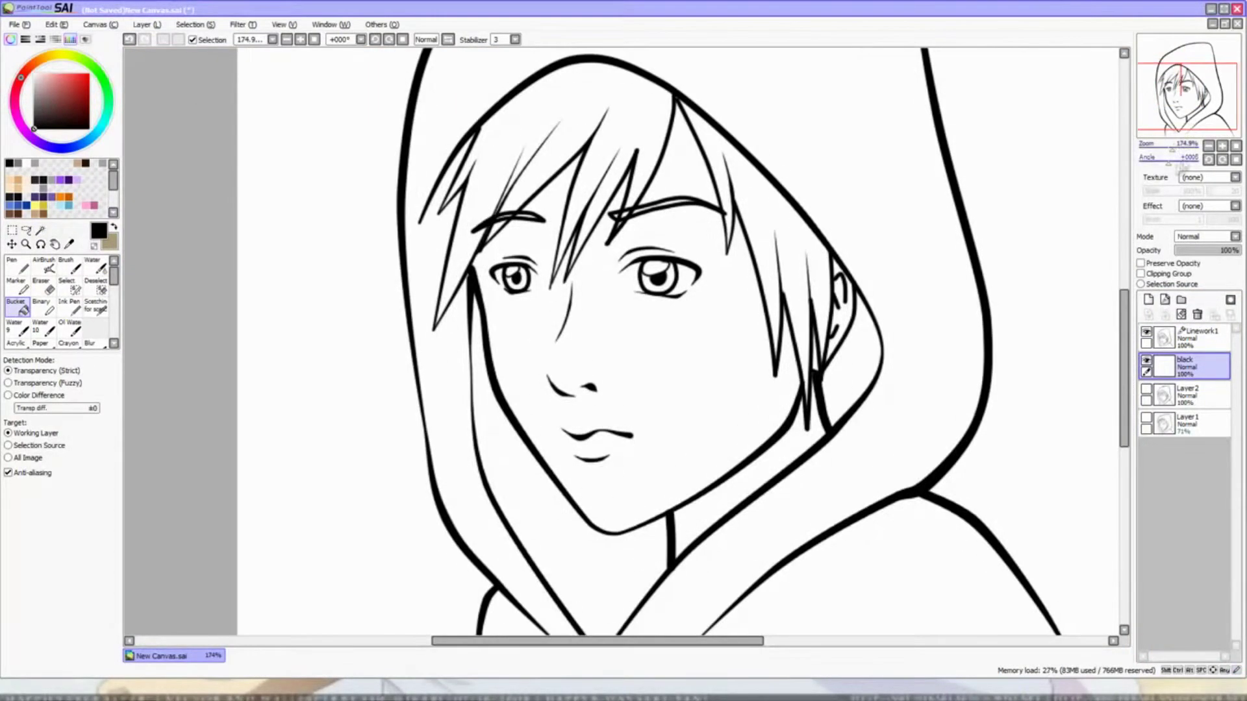
# - On the Linework1 layer, adjust the side hair strands' control points and taper the lower tips of the two long locks
pyautogui.click(1195, 334)
pyautogui.click(18, 286)
pyautogui.moveTo(912, 322)
pyautogui.mouseDown()
pyautogui.moveTo(838, 292)
pyautogui.moveTo(846, 301)
pyautogui.mouseUp()
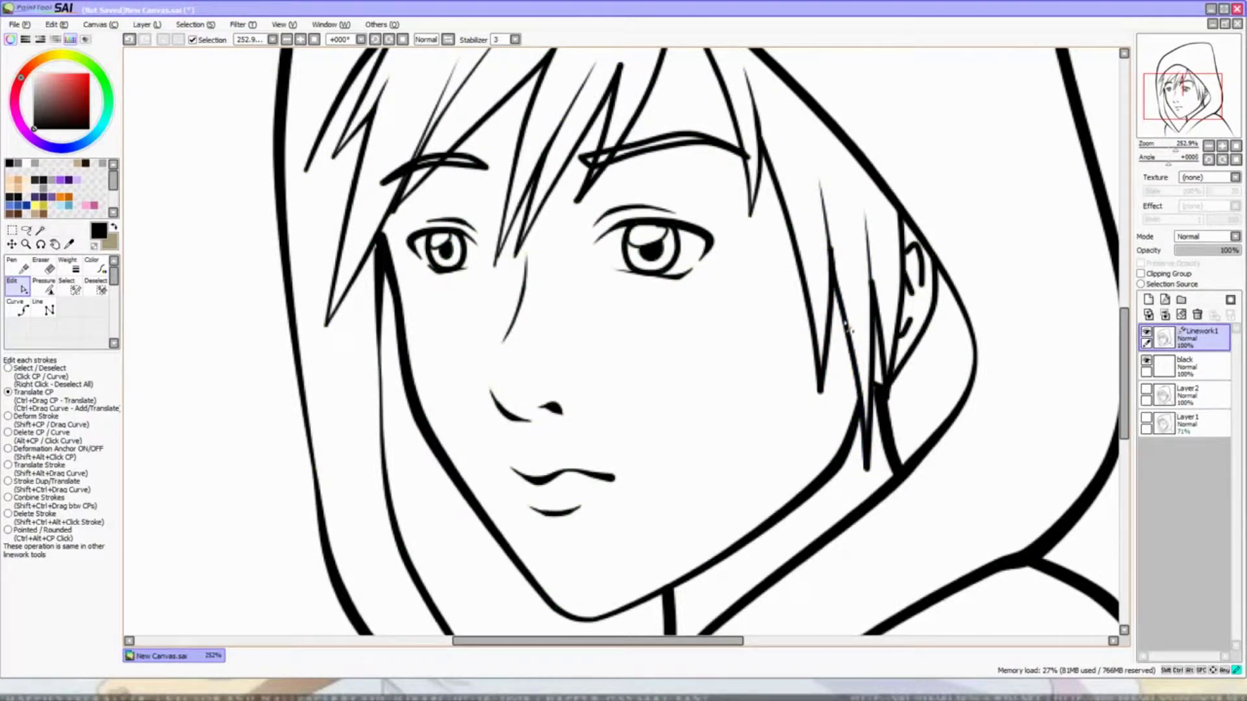
pyautogui.click(49, 290)
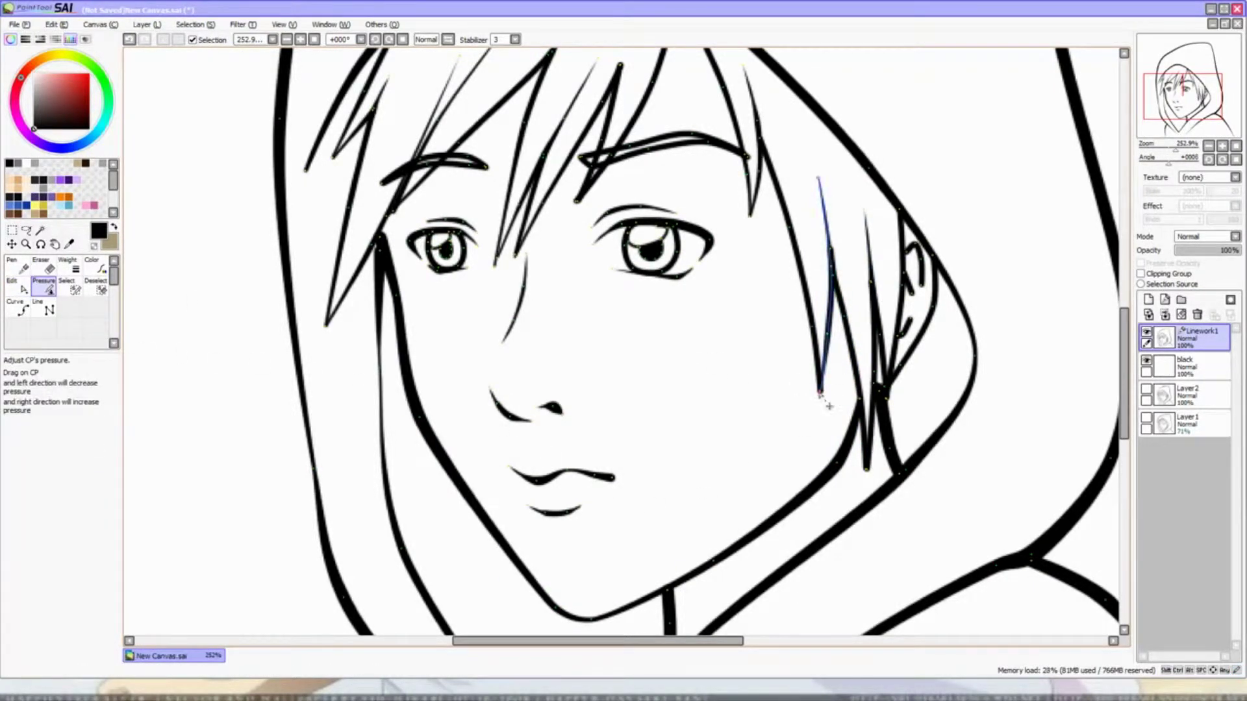
pyautogui.moveTo(838, 288); pyautogui.dragTo(870, 289)
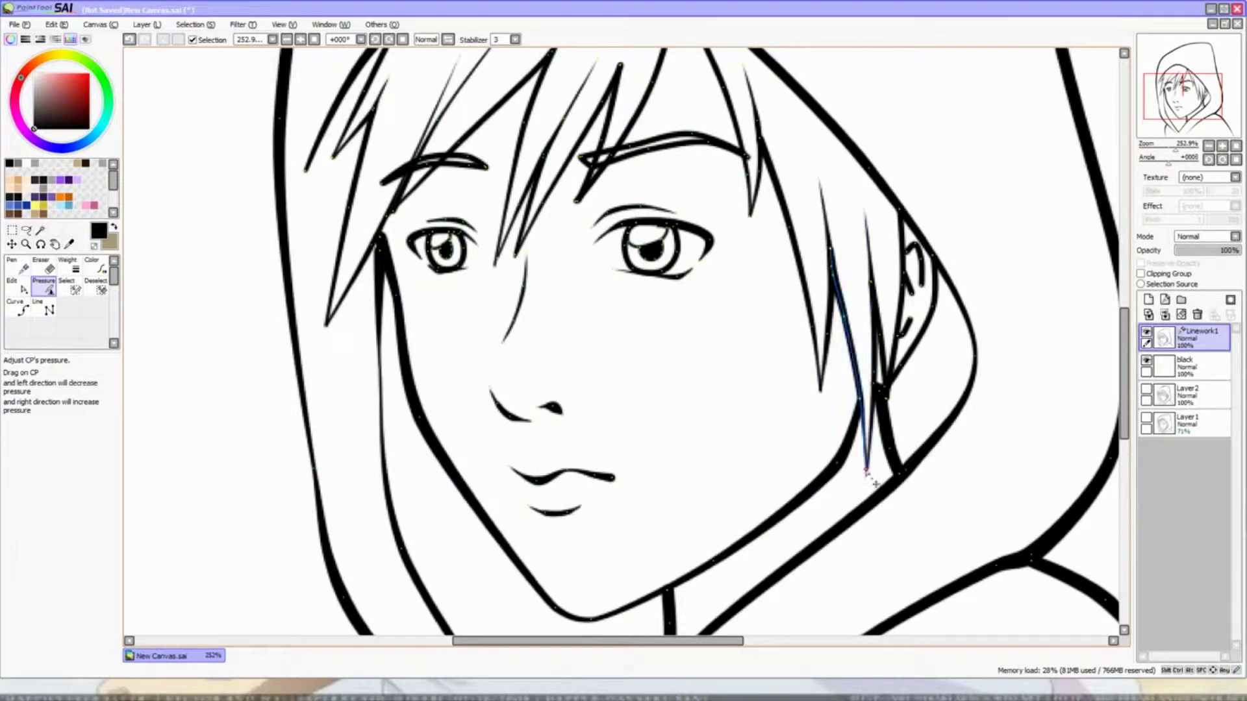
pyautogui.press('ctrl')
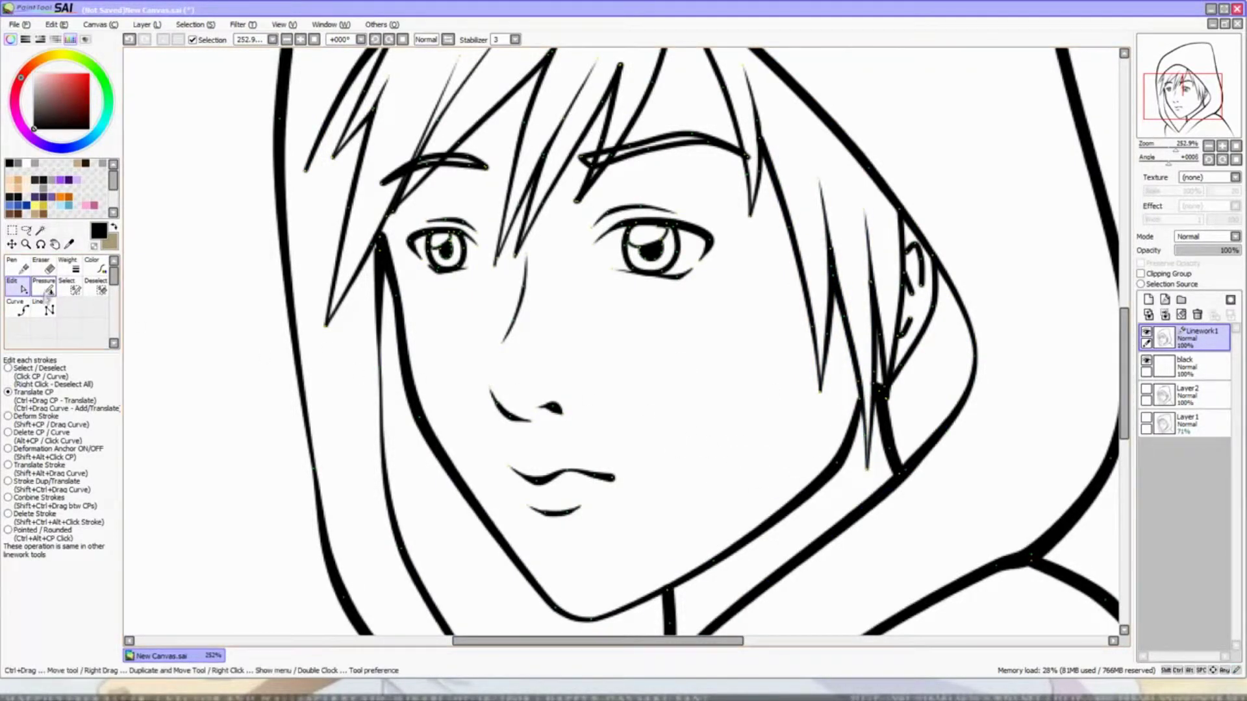
# - Taper the lower tip of the lock in front of the ear and thin the ear's inner strokes
pyautogui.moveTo(883, 388); pyautogui.dragTo(757, 382)
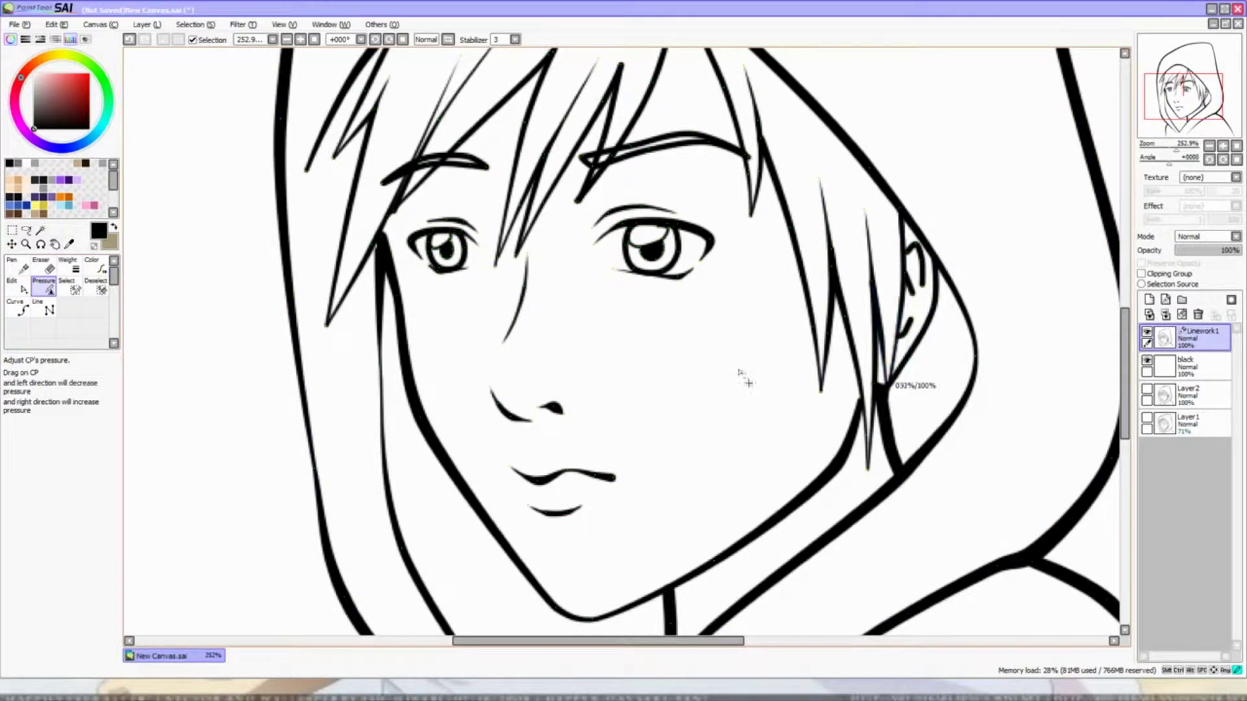
pyautogui.moveTo(836, 337); pyautogui.dragTo(912, 387)
pyautogui.press('ctrl')
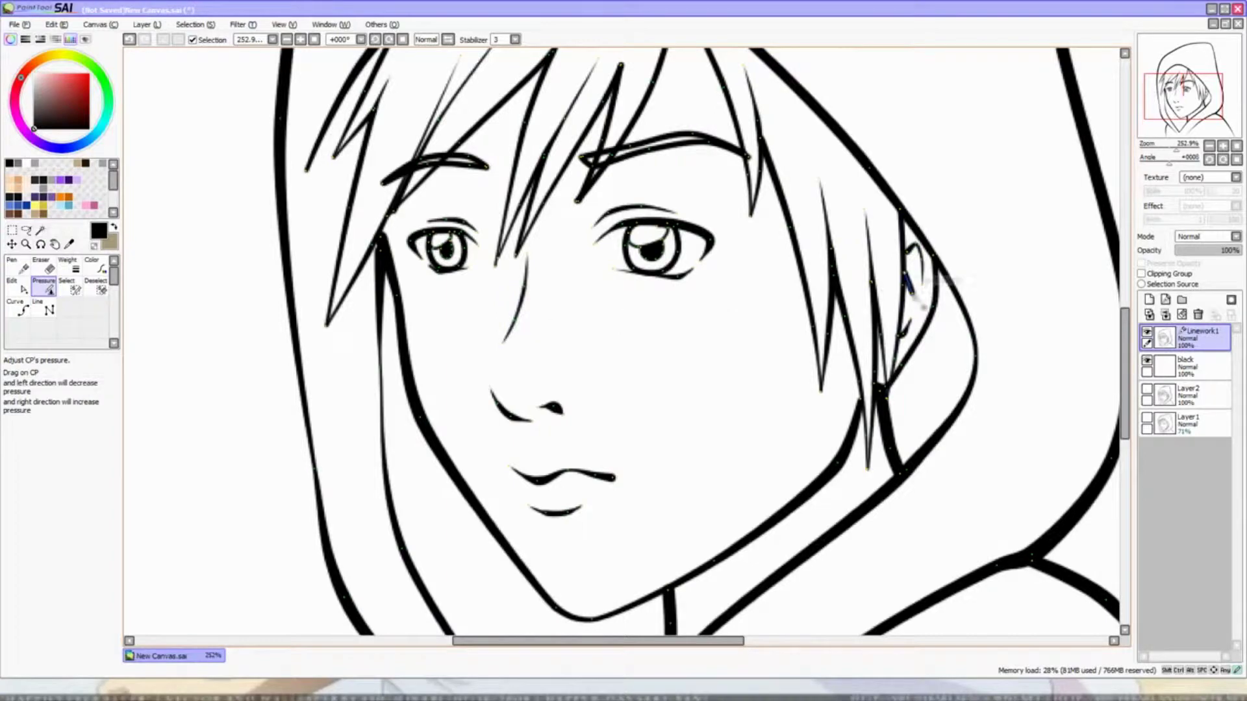
# - Thin the end of the jawline stroke where it meets the side hair below the ear
pyautogui.scroll(-4, 890, 212)
pyautogui.scroll(2, 824, 211)
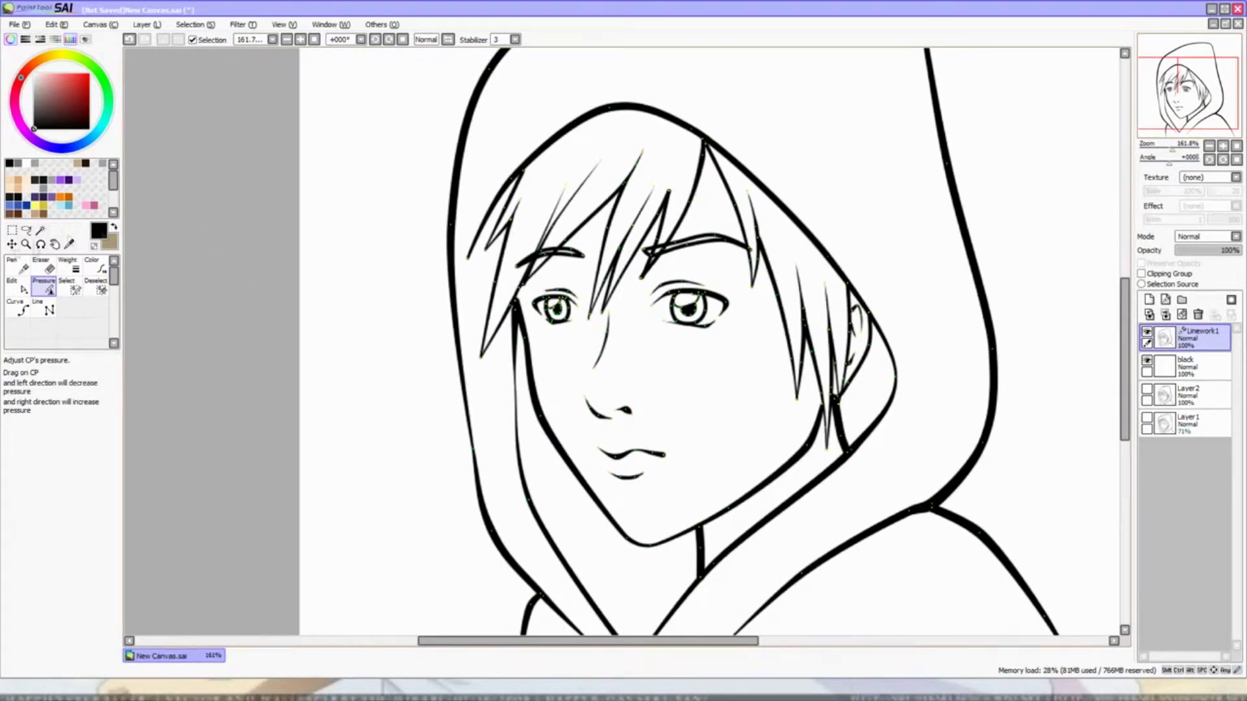
pyautogui.press('ctrl')
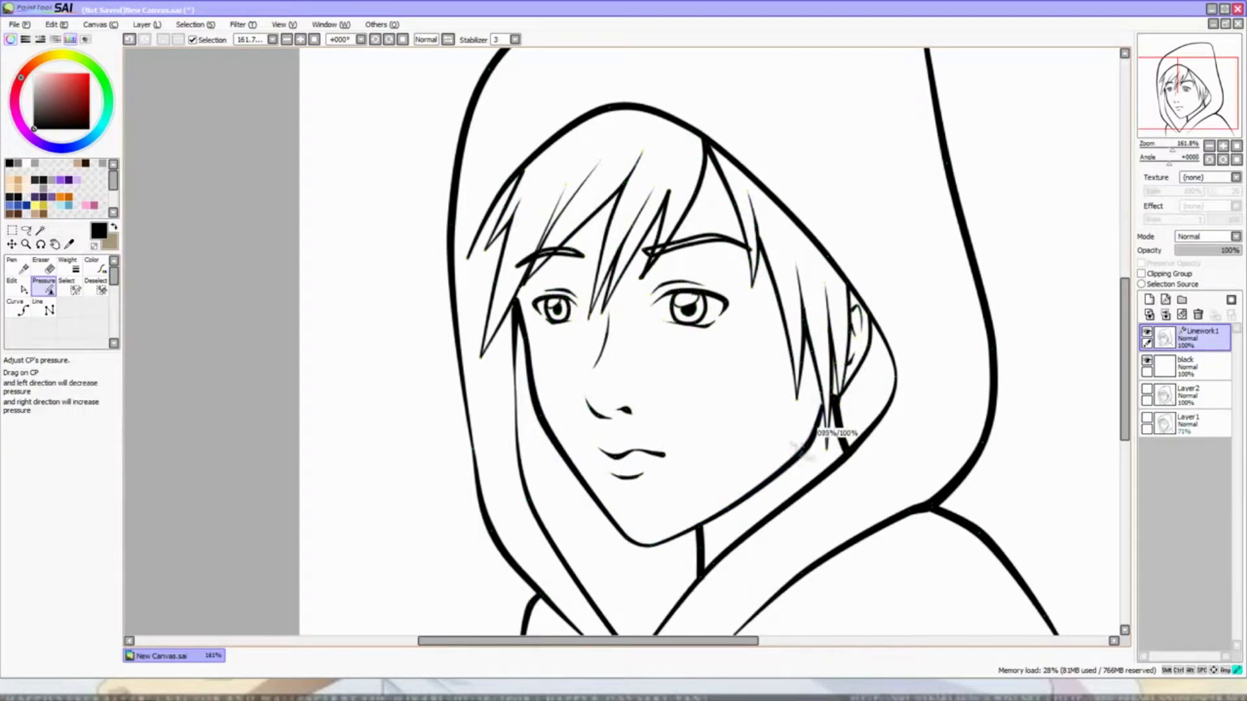
pyautogui.moveTo(833, 421); pyautogui.dragTo(817, 333)
pyautogui.press('ctrl')
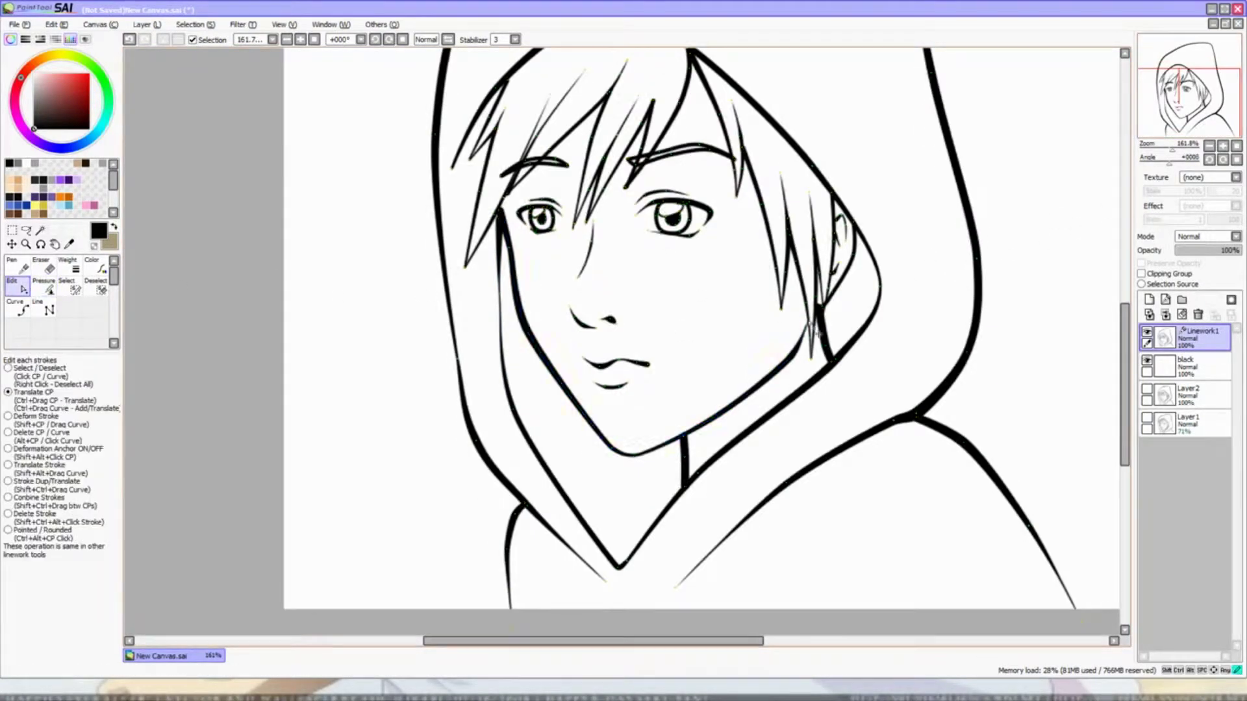
# - Create four layer folders above Layer2 and name the two lowest skin and hair
pyautogui.click(1192, 394)
pyautogui.click(1149, 299)
pyautogui.hotkey('ctrl', '-')
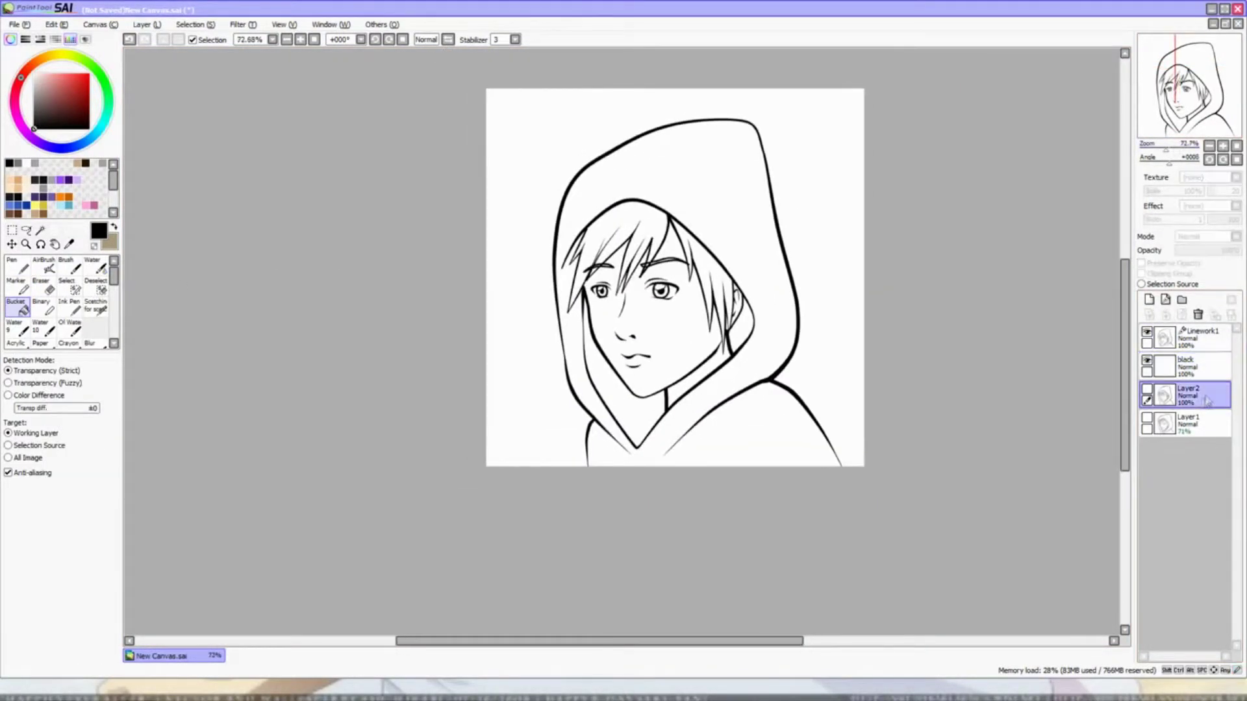
pyautogui.click(1181, 299)
pyautogui.doubleClick(1185, 475)
pyautogui.write('skin')
pyautogui.press('Return')
pyautogui.doubleClick(1188, 453)
pyautogui.write('hair')
pyautogui.press('Return')
# - Rename the two remaining layer folders as eyes and hood, with hood above eyes
pyautogui.doubleClick(1186, 425)
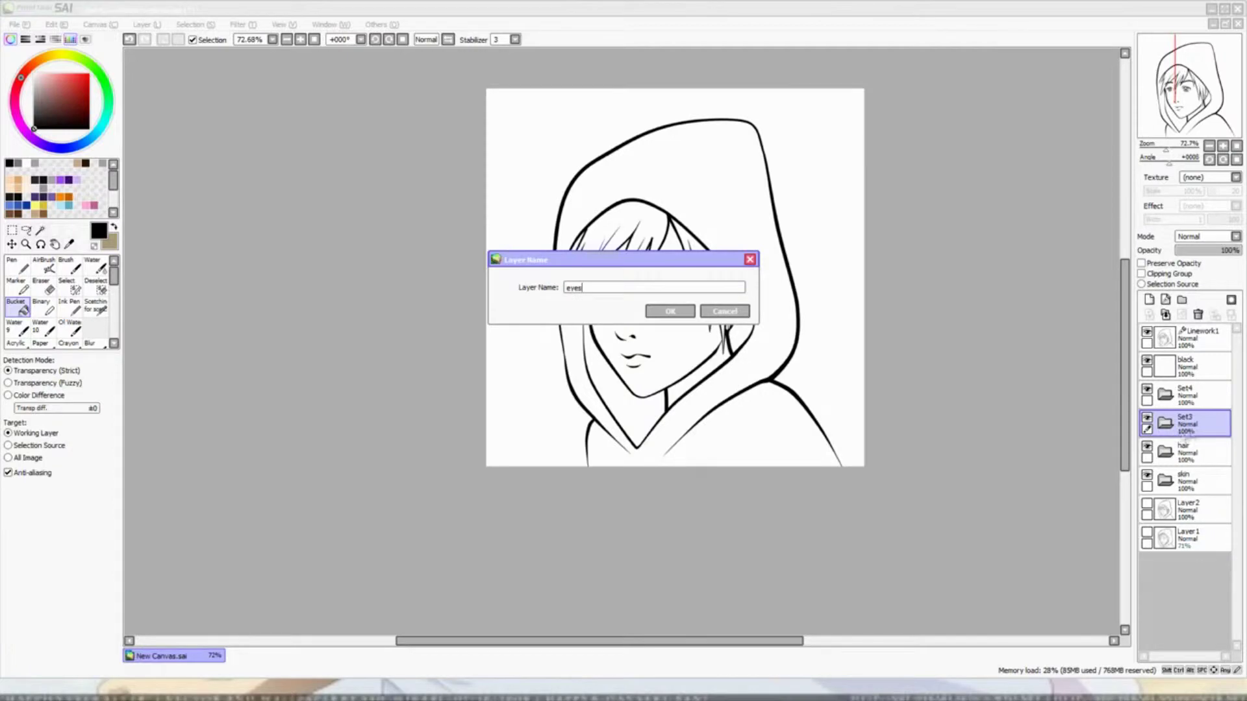
pyautogui.write('eyes')
pyautogui.press('Return')
pyautogui.doubleClick(1187, 396)
pyautogui.write('hood')
pyautogui.press('Return')
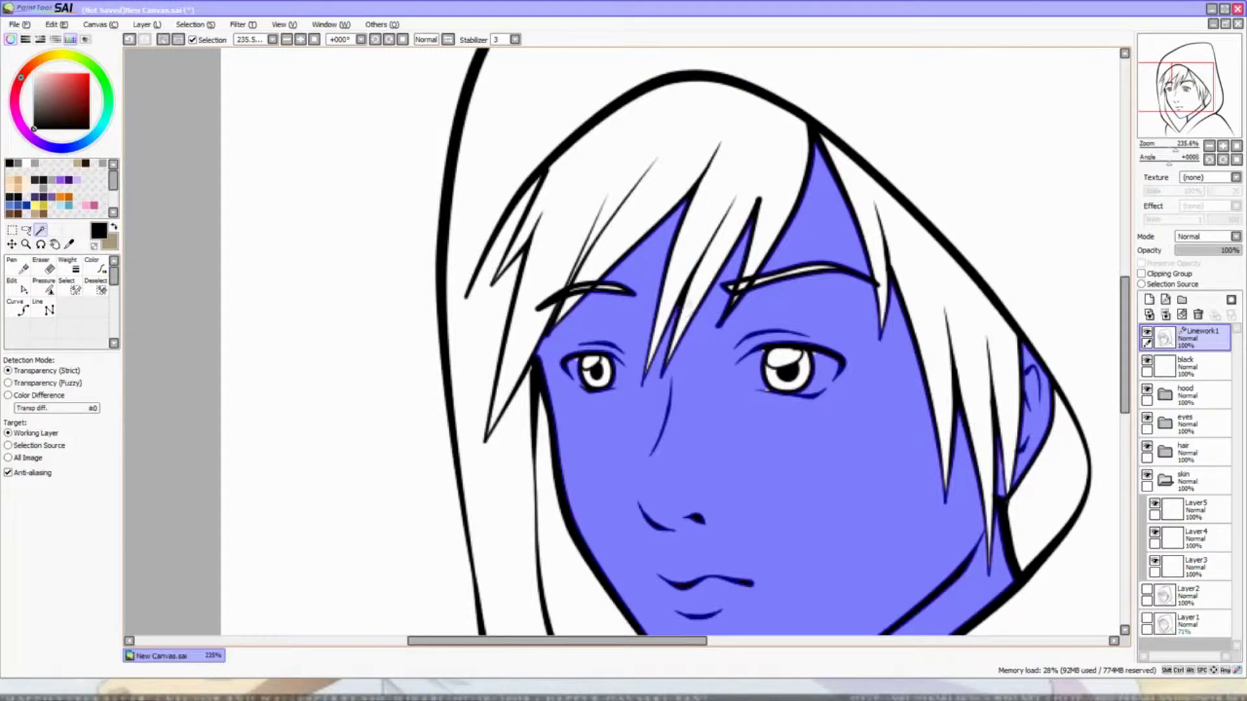
# - Fill the selected skin with peach on Layer3, and shade the narrow side of the face in tan on Layer4 with a size 50 Water brush
pyautogui.click(474, 696)
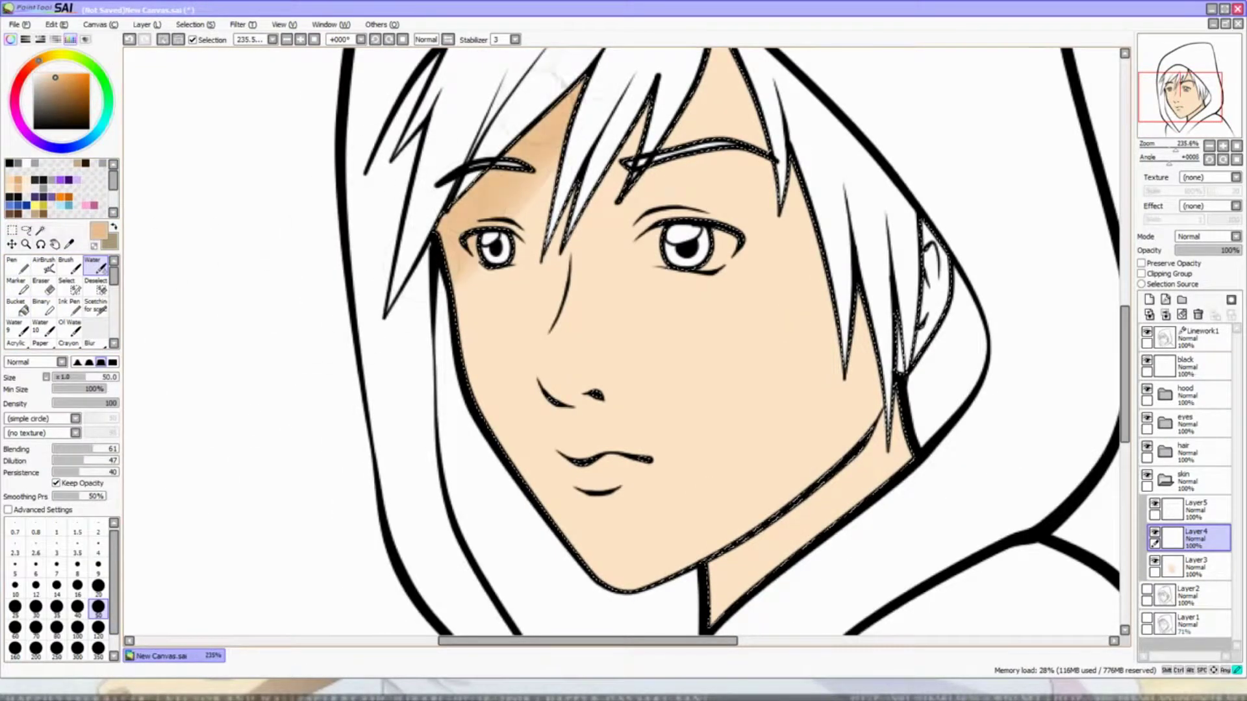
pyautogui.moveTo(493, 195); pyautogui.dragTo(545, 312)
pyautogui.moveTo(572, 221)
pyautogui.mouseDown()
pyautogui.moveTo(558, 338)
pyautogui.moveTo(598, 353)
pyautogui.mouseUp()
pyautogui.press('e')
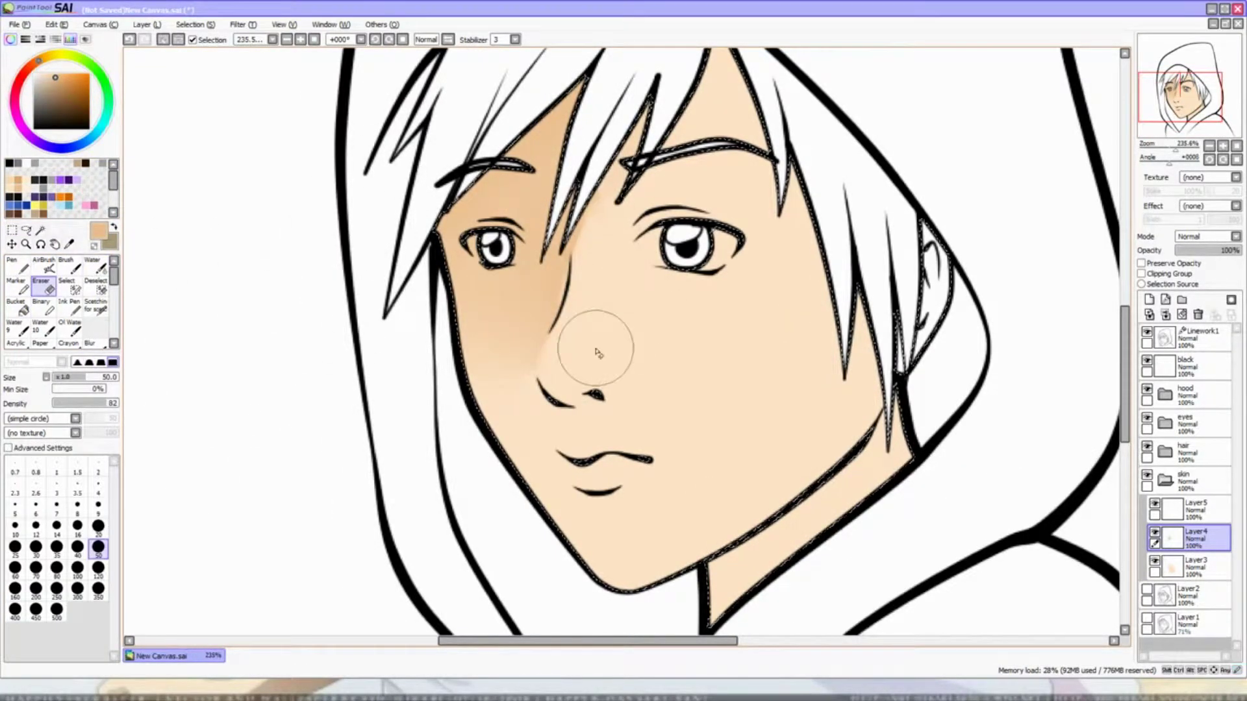
pyautogui.press('b')
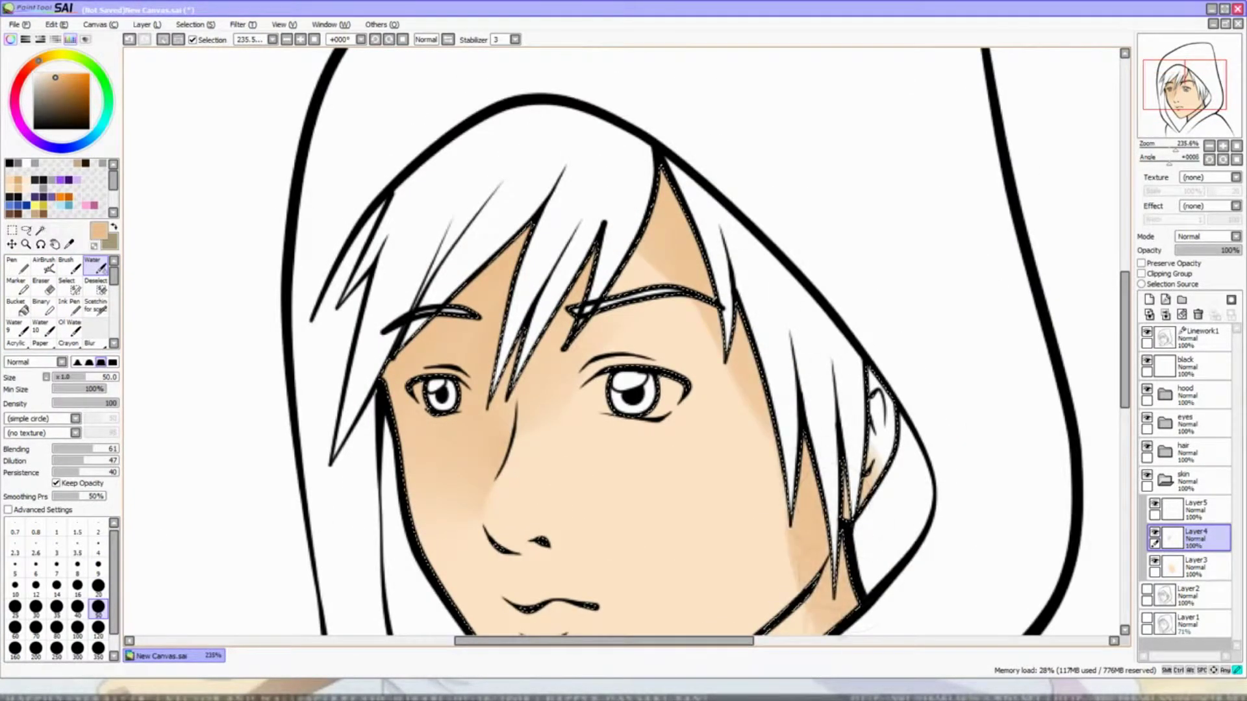
# - Blend soft tan shading under the fringe and along the cheek beside the side hair
pyautogui.scroll(-3, 622, 347)
pyautogui.moveTo(740, 253); pyautogui.dragTo(734, 409)
pyautogui.moveTo(624, 351); pyautogui.dragTo(730, 522)
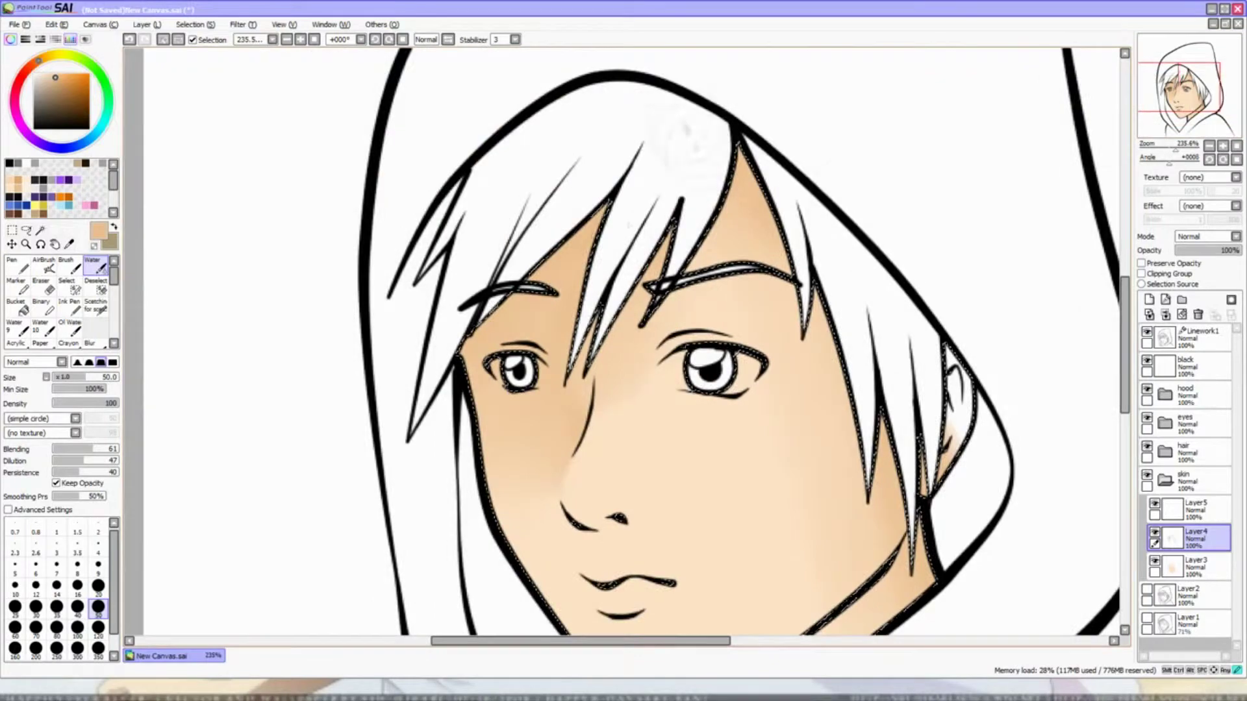
# - Shade the neck and lower jawline in soft tan on Layer4, and add a new layer above it in the skin folder
pyautogui.moveTo(857, 633); pyautogui.dragTo(879, 286)
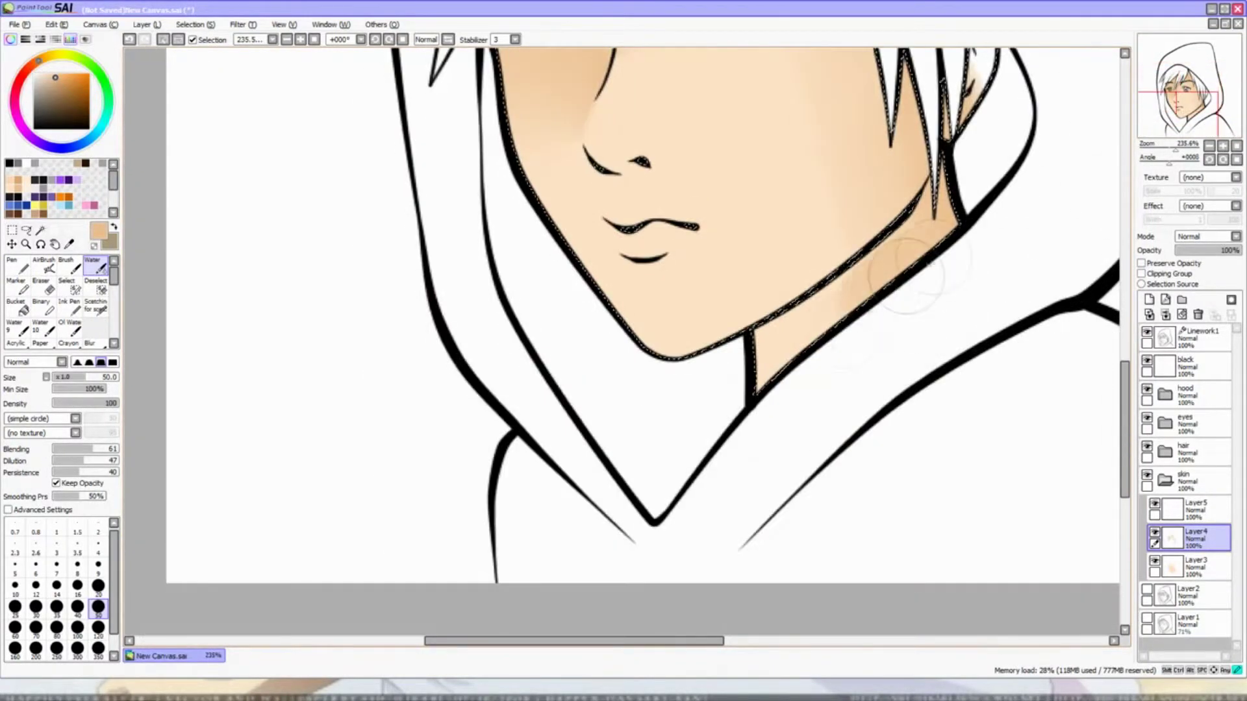
pyautogui.moveTo(779, 260); pyautogui.dragTo(779, 376)
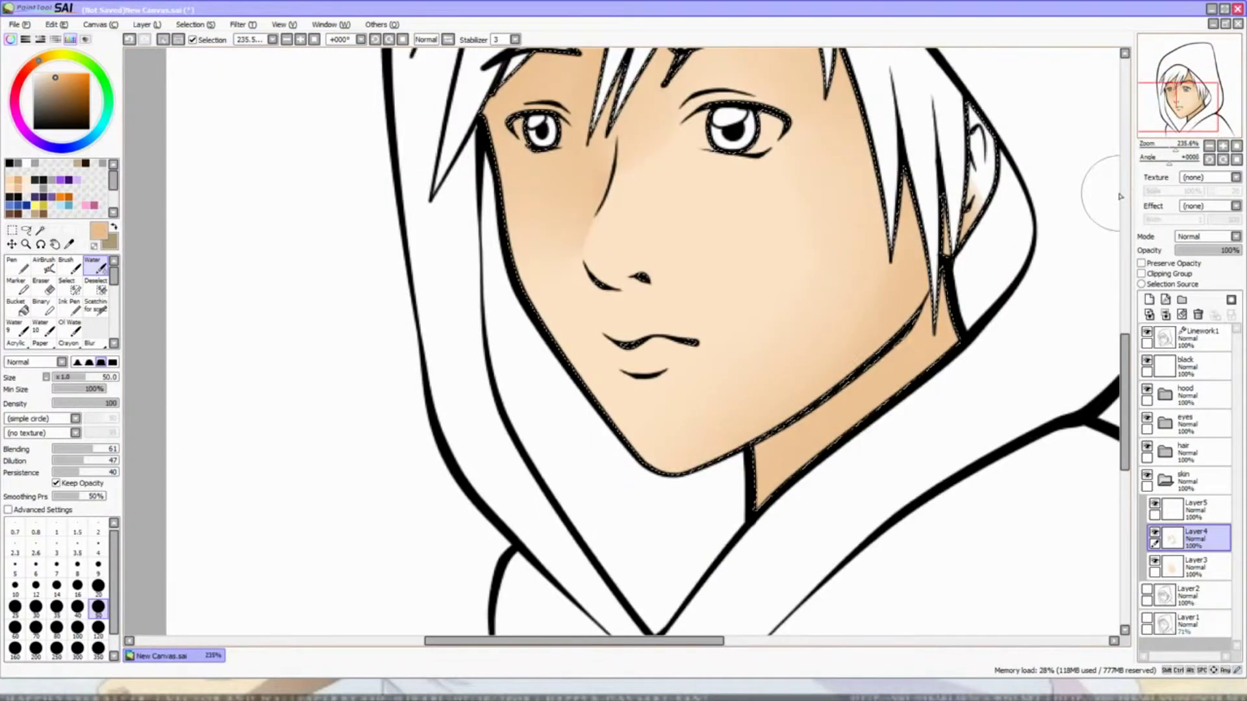
pyautogui.moveTo(734, 416); pyautogui.dragTo(695, 454)
pyautogui.moveTo(798, 344); pyautogui.dragTo(714, 448)
pyautogui.moveTo(806, 383); pyautogui.dragTo(766, 422)
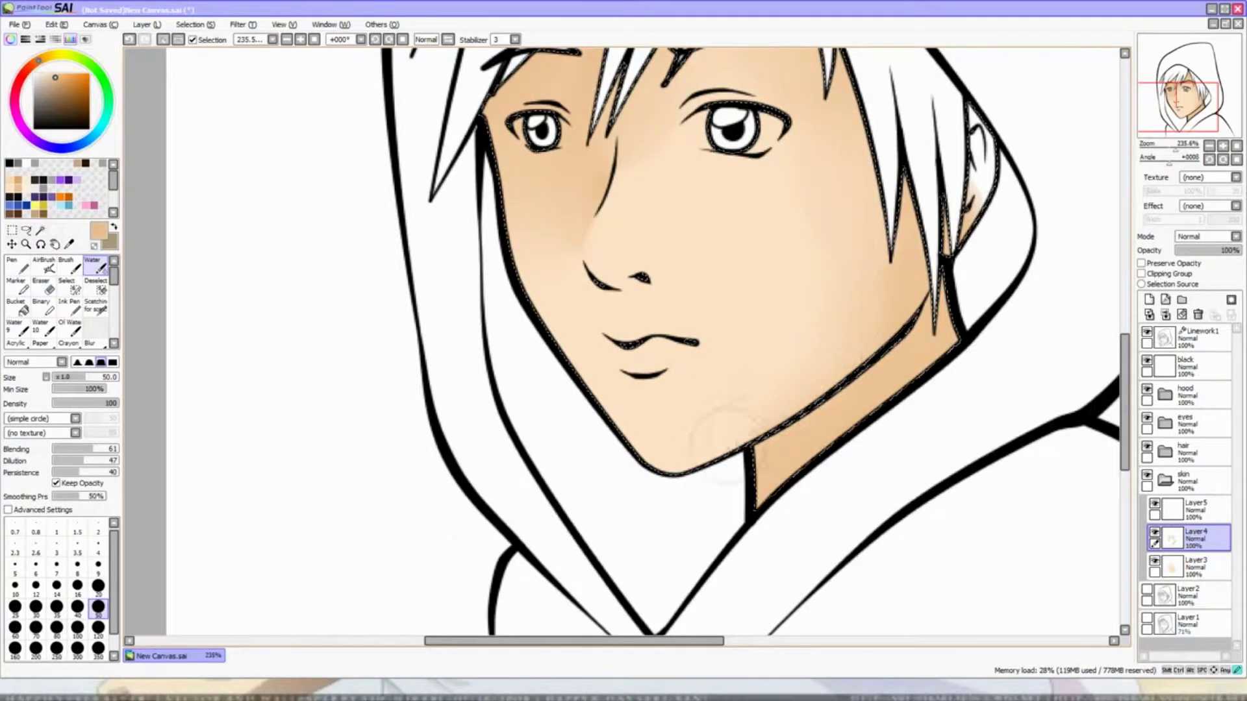
pyautogui.moveTo(780, 260); pyautogui.dragTo(765, 461)
pyautogui.hotkey('ctrl', 'shift', 'n')
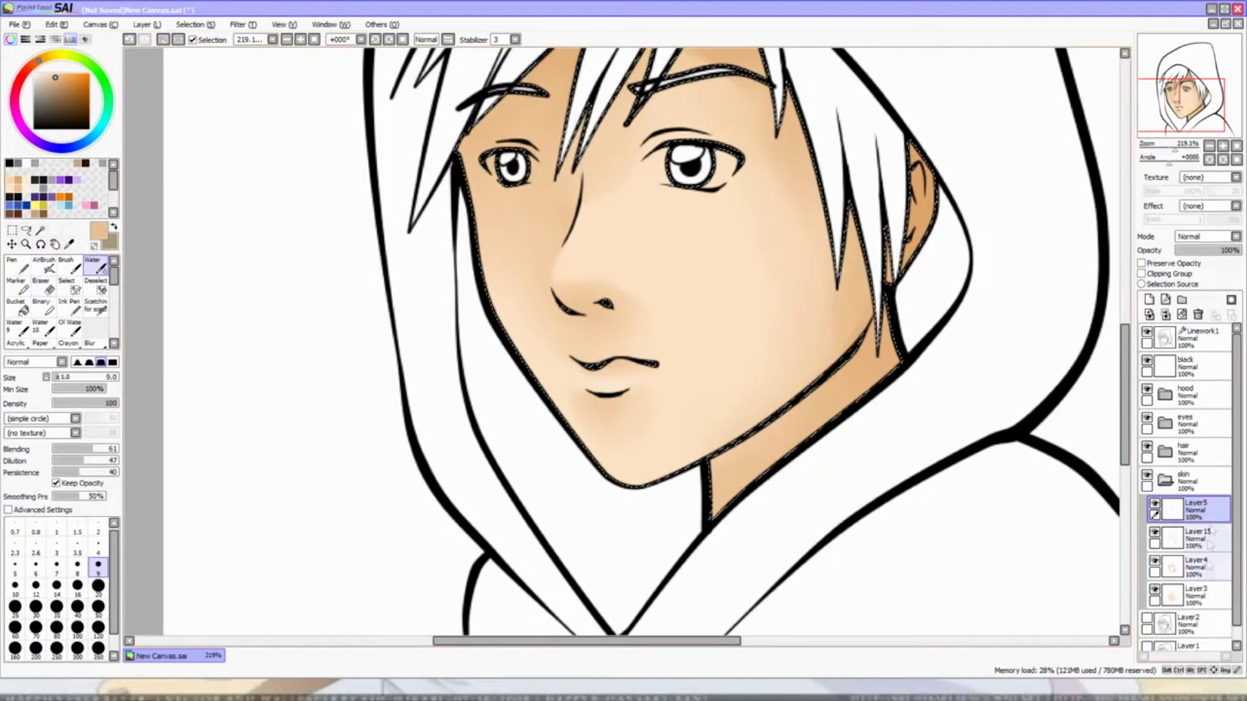
# - Clean up the tan skin shading on Layer4 with the Eraser
pyautogui.click(1198, 566)
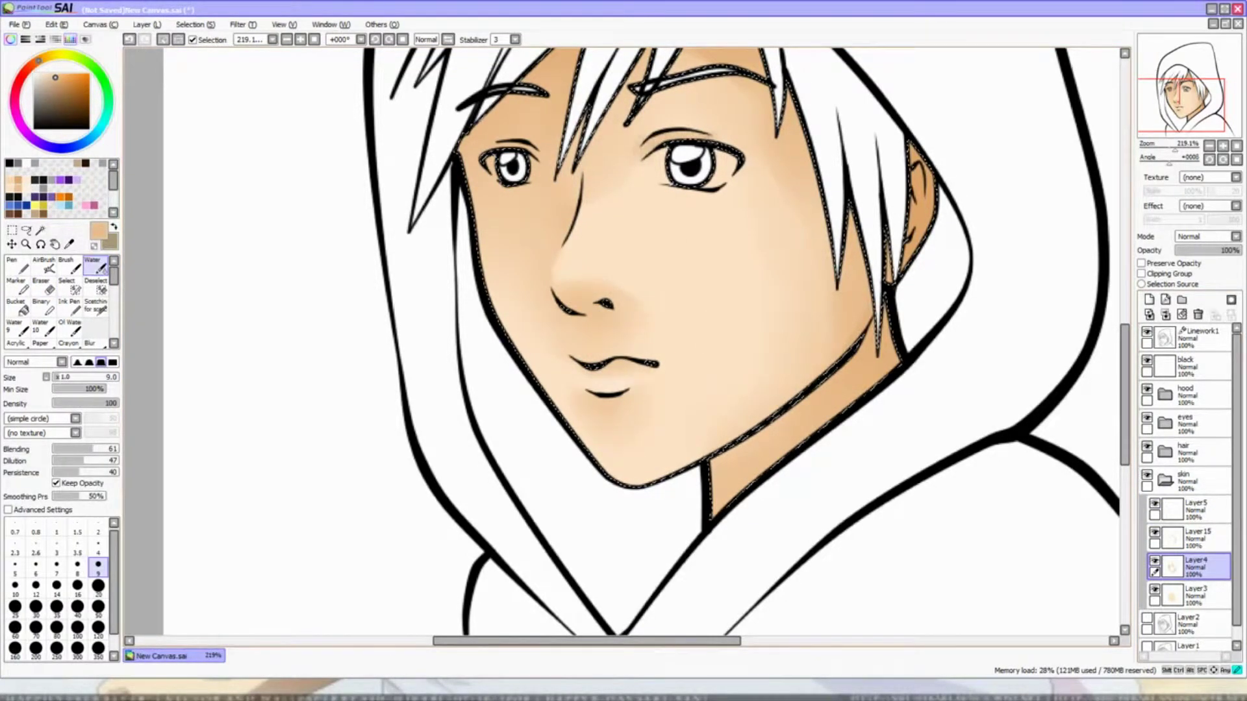
pyautogui.press('e')
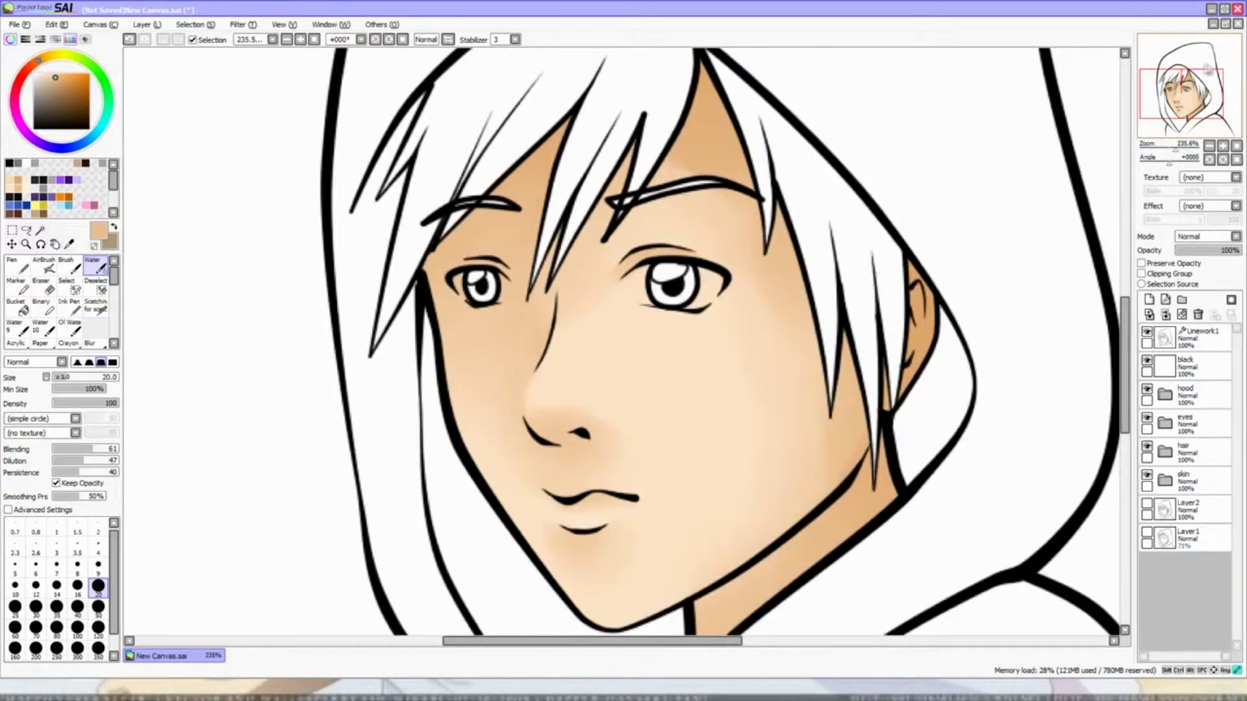
# - Open the hair folder and select the fringe and side hair areas on Linework1 with the Magic Wand
pyautogui.click(1165, 452)
pyautogui.click(1195, 336)
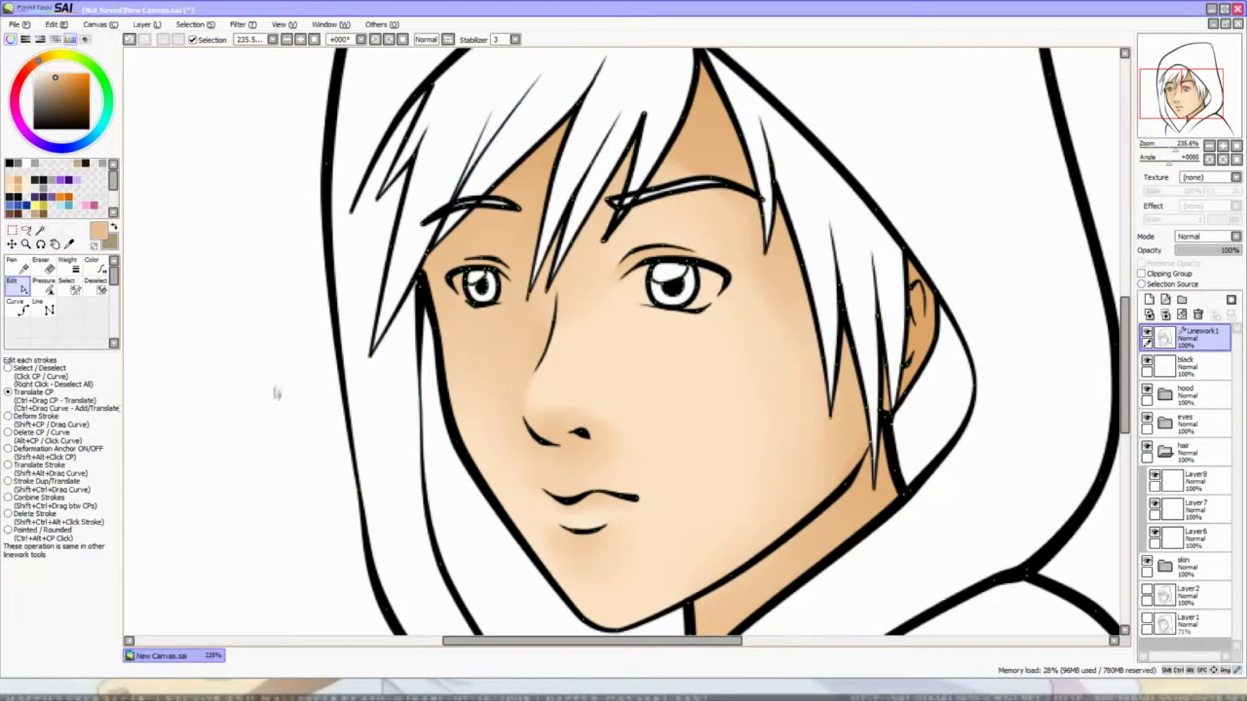
pyautogui.click(40, 230)
pyautogui.click(493, 162)
pyautogui.click(798, 162)
pyautogui.scroll(2, 623, 293)
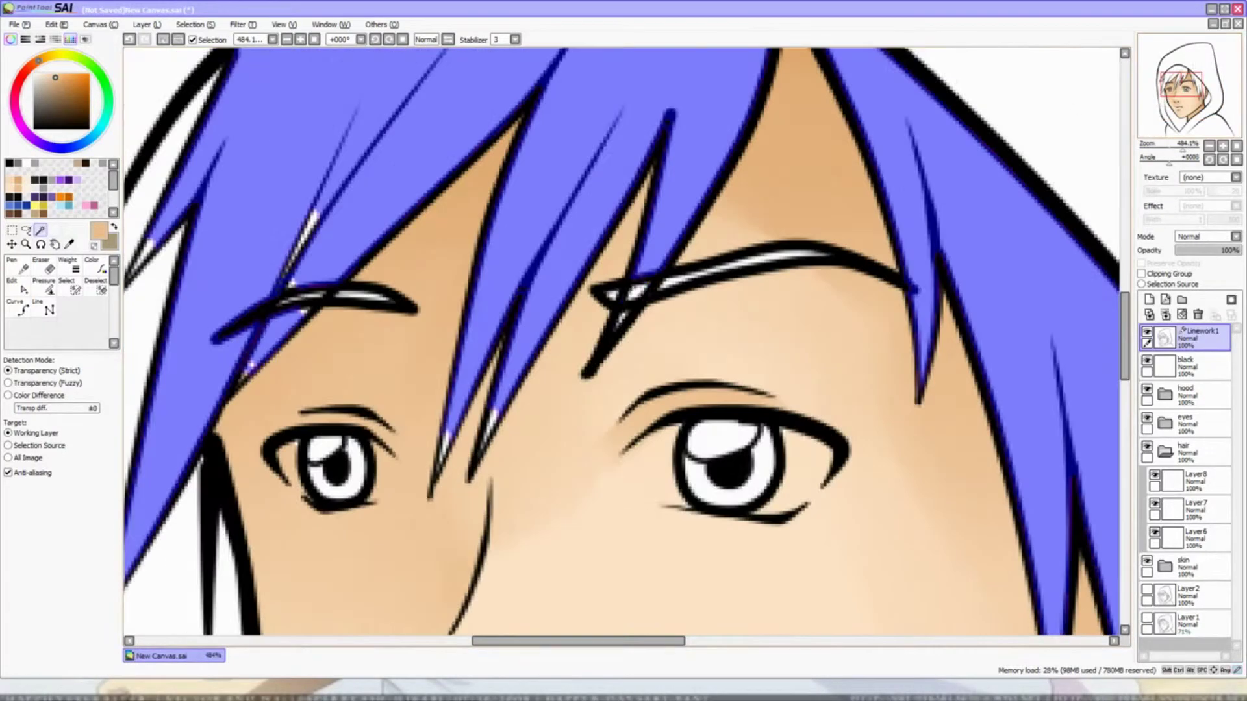
# - Taper the fringe strand tip and the eyebrow line ends on Linework1 by lowering their control point pressure
pyautogui.hotkey('ctrl', 'd')
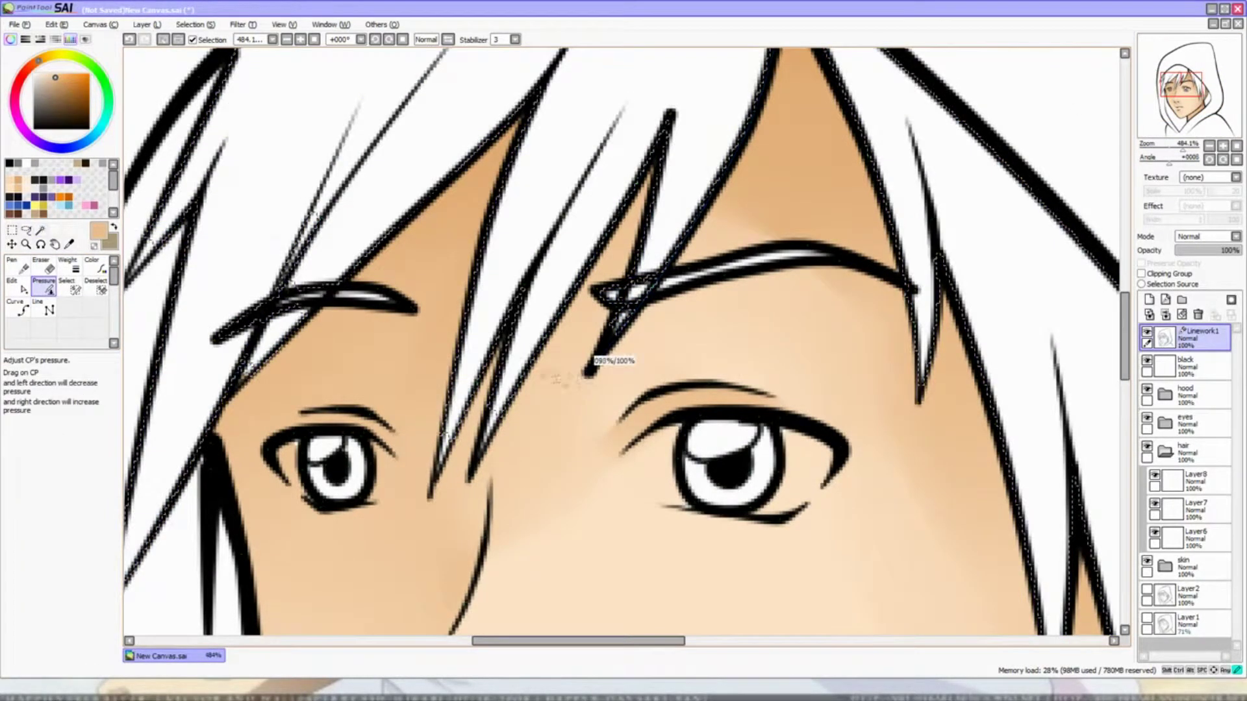
pyautogui.press('e')
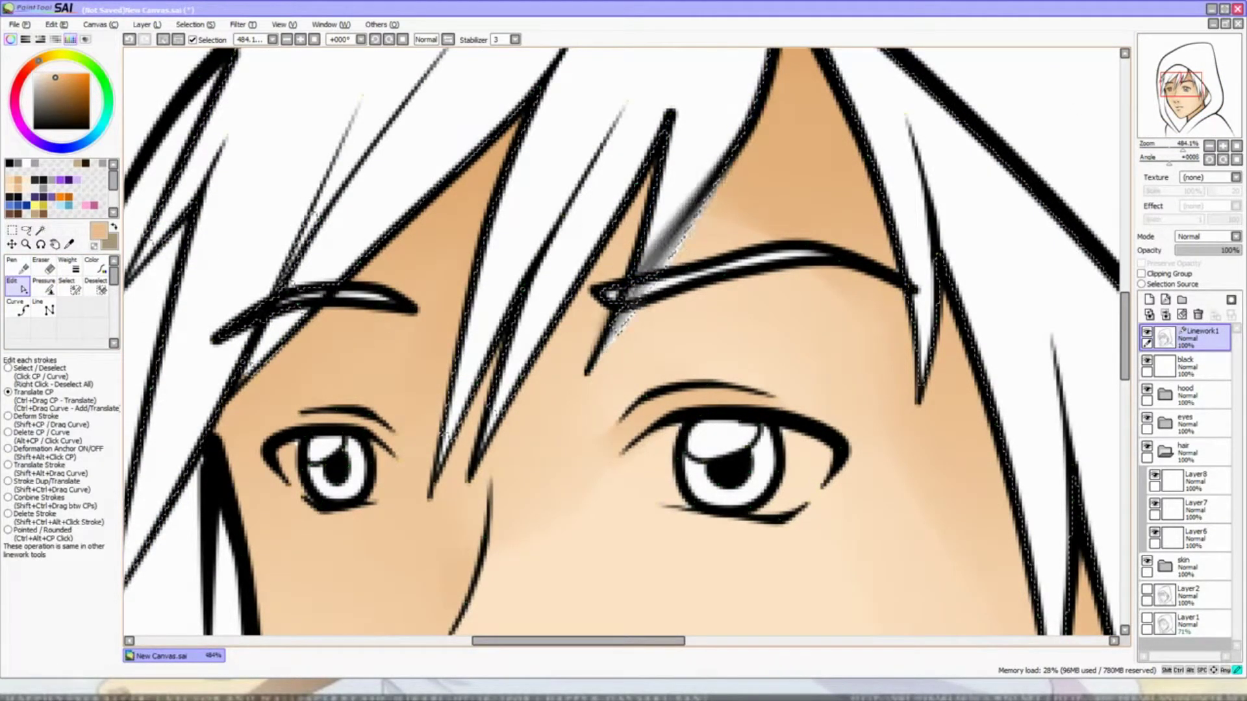
pyautogui.click(44, 285)
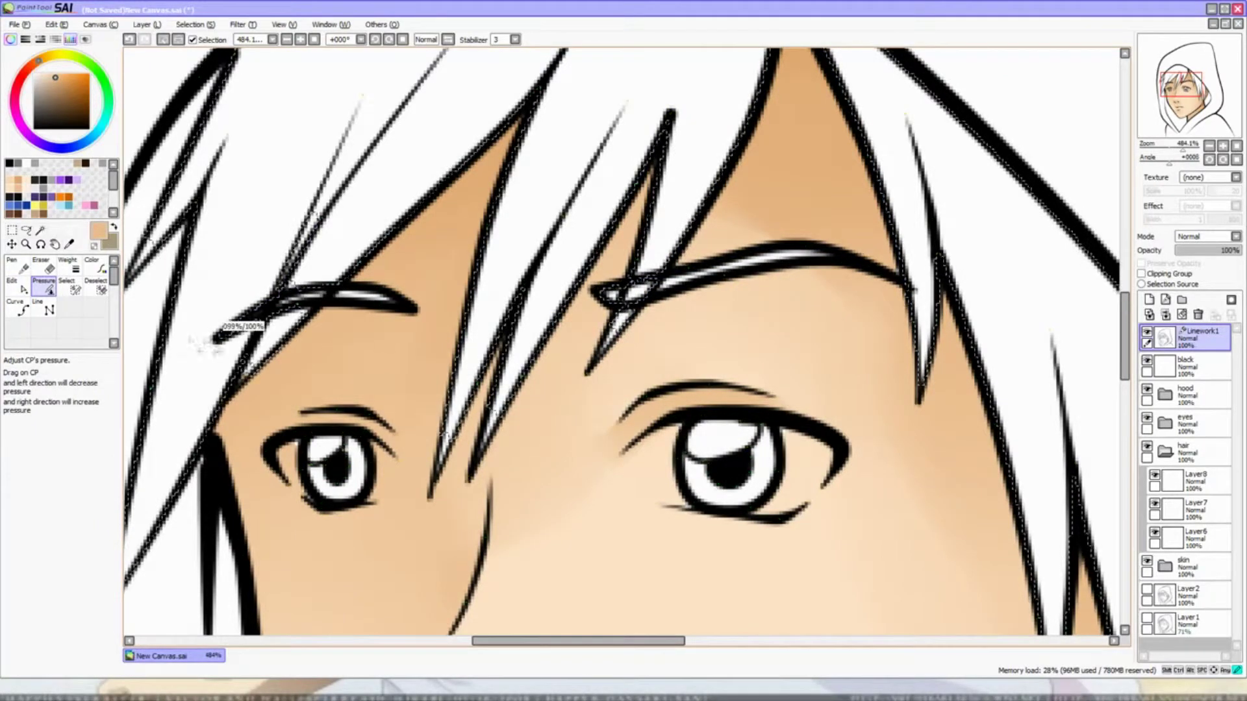
# - Reselect the hair with the Magic Wand and add the missed outer strand tip and far eyebrow using a size 4 selection brush
pyautogui.click(40, 230)
pyautogui.click(493, 162)
pyautogui.click(70, 287)
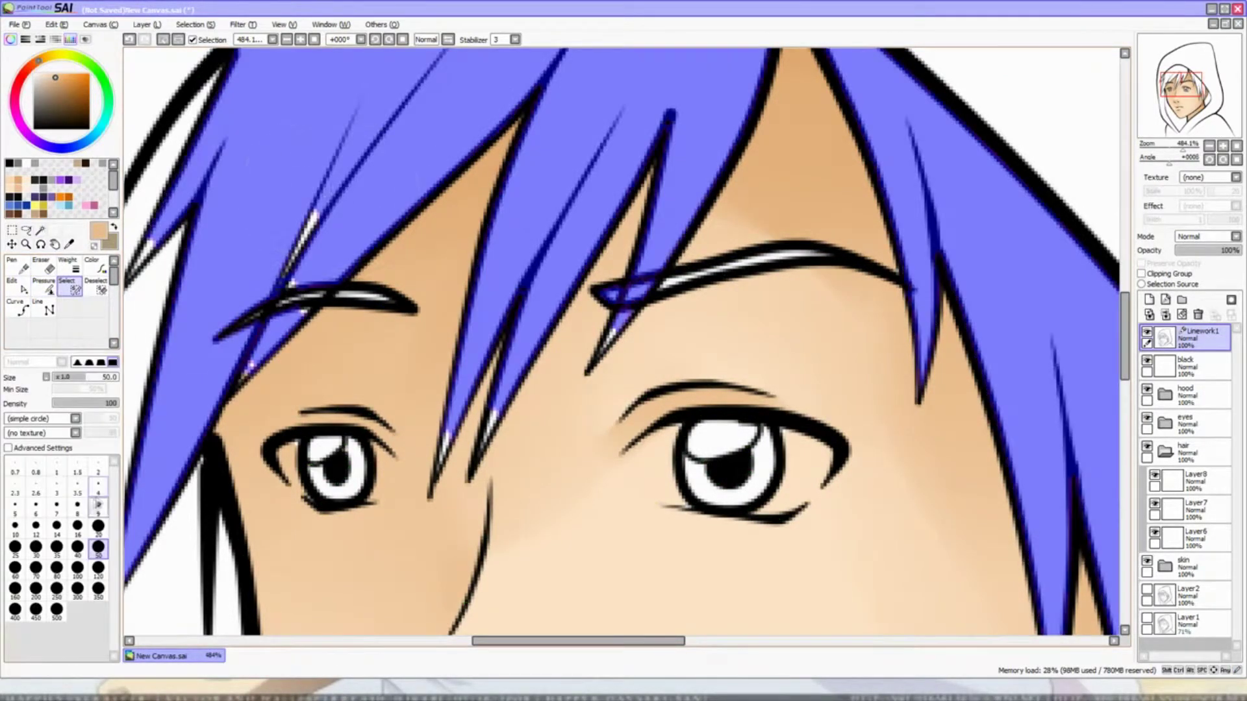
pyautogui.moveTo(1180, 85); pyautogui.dragTo(1164, 88)
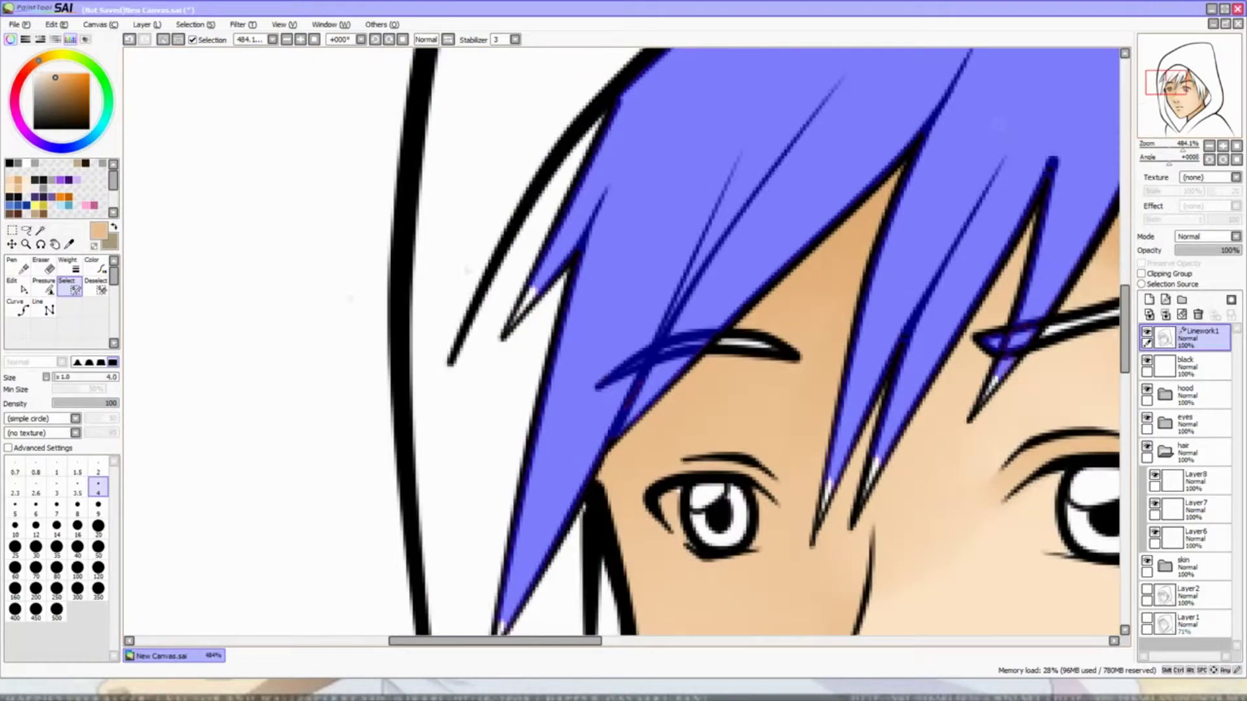
pyautogui.click(40, 229)
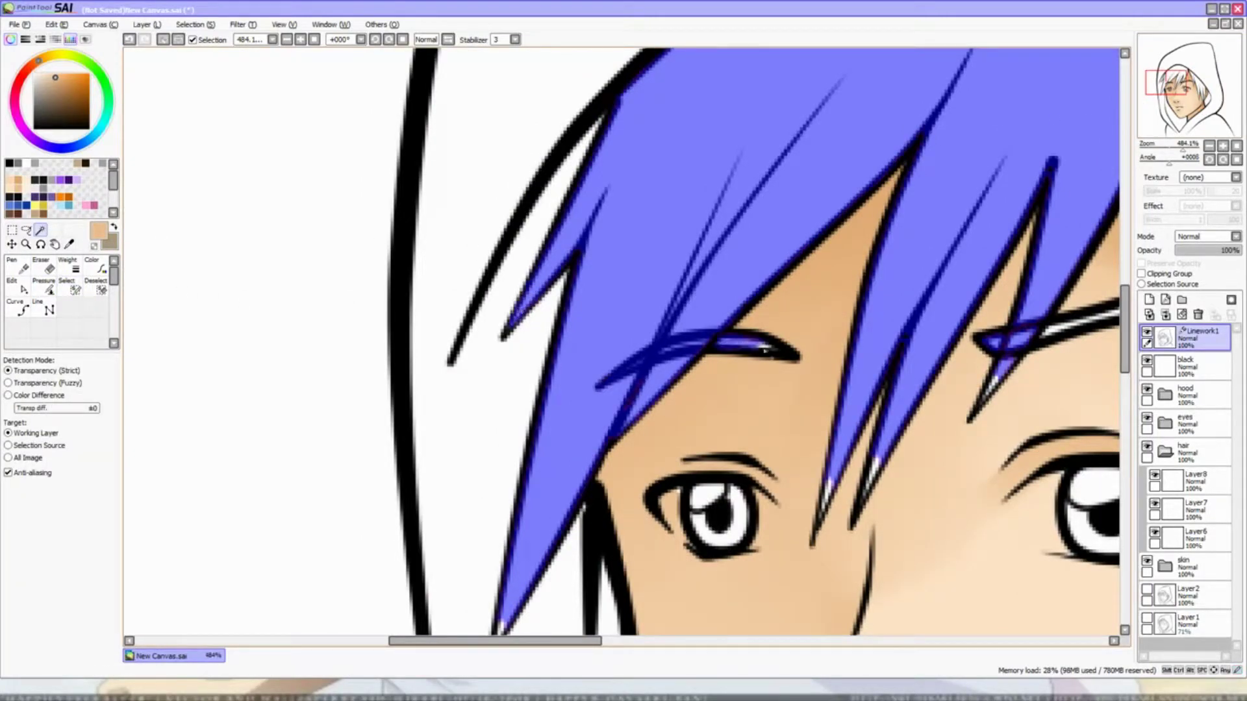
# - Add the near eyebrow and the remaining fringe tips to the hair selection with a size 2 selection brush
pyautogui.moveTo(1166, 82); pyautogui.dragTo(1183, 85)
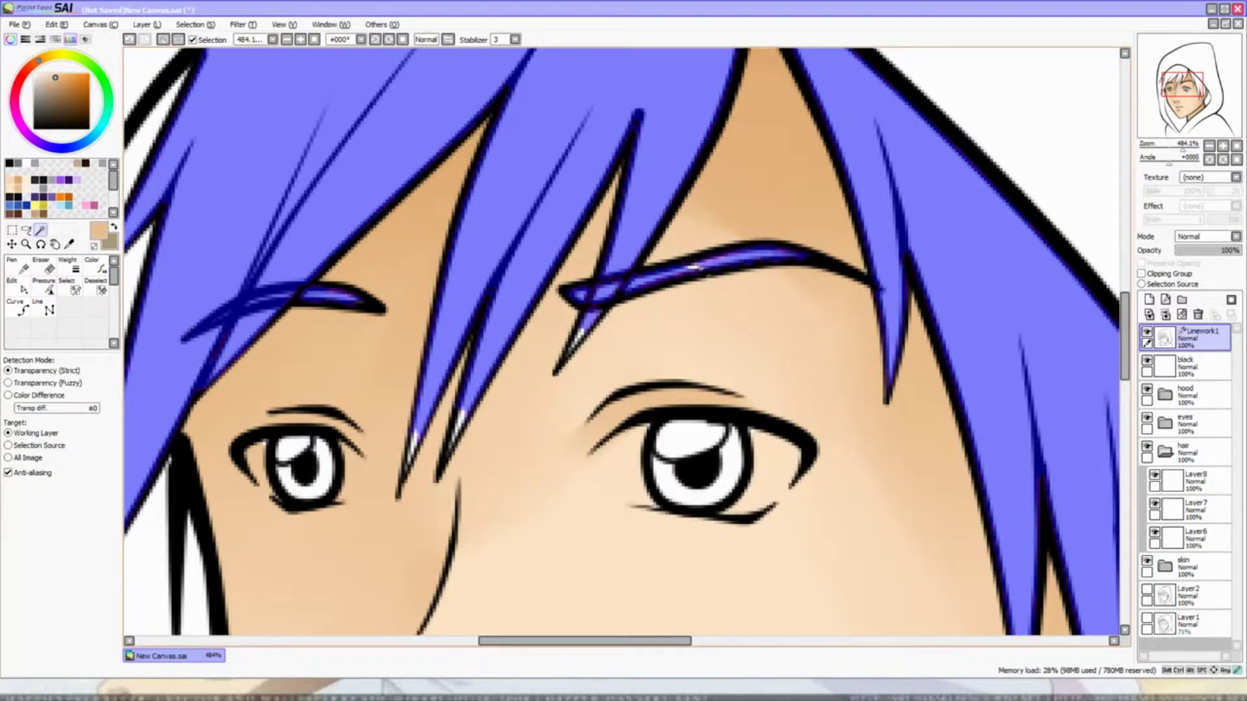
pyautogui.press('s')
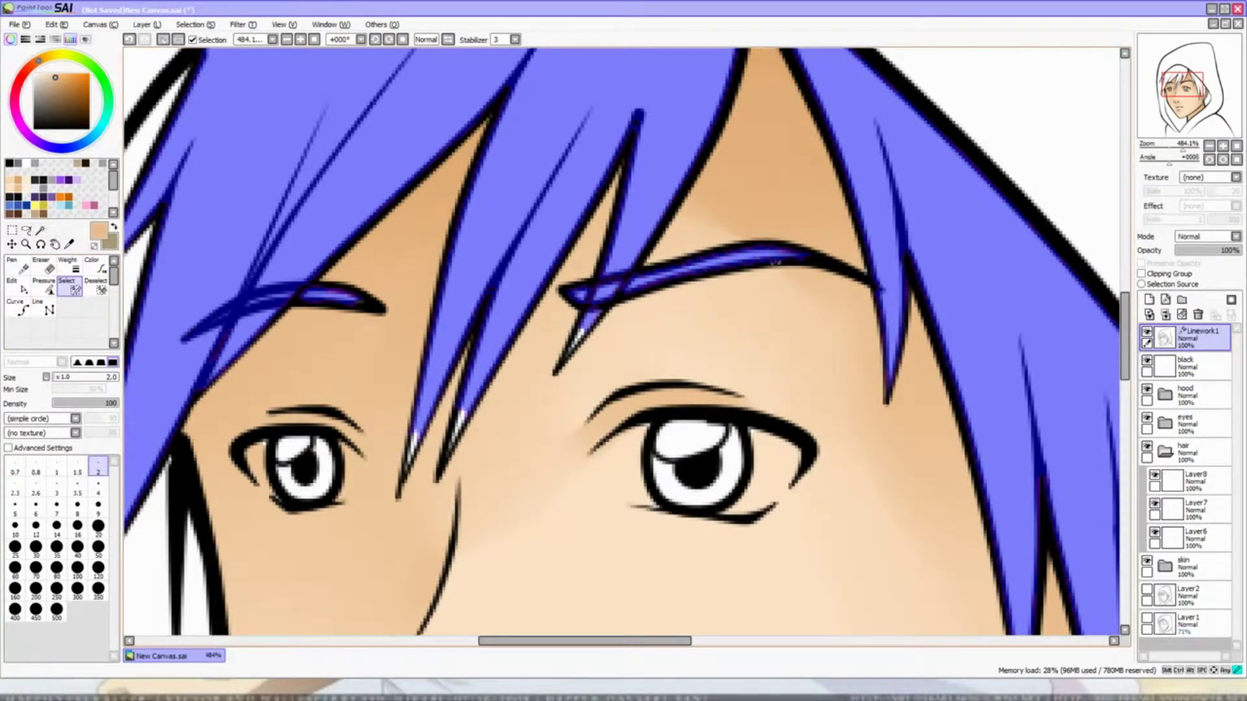
pyautogui.click(41, 230)
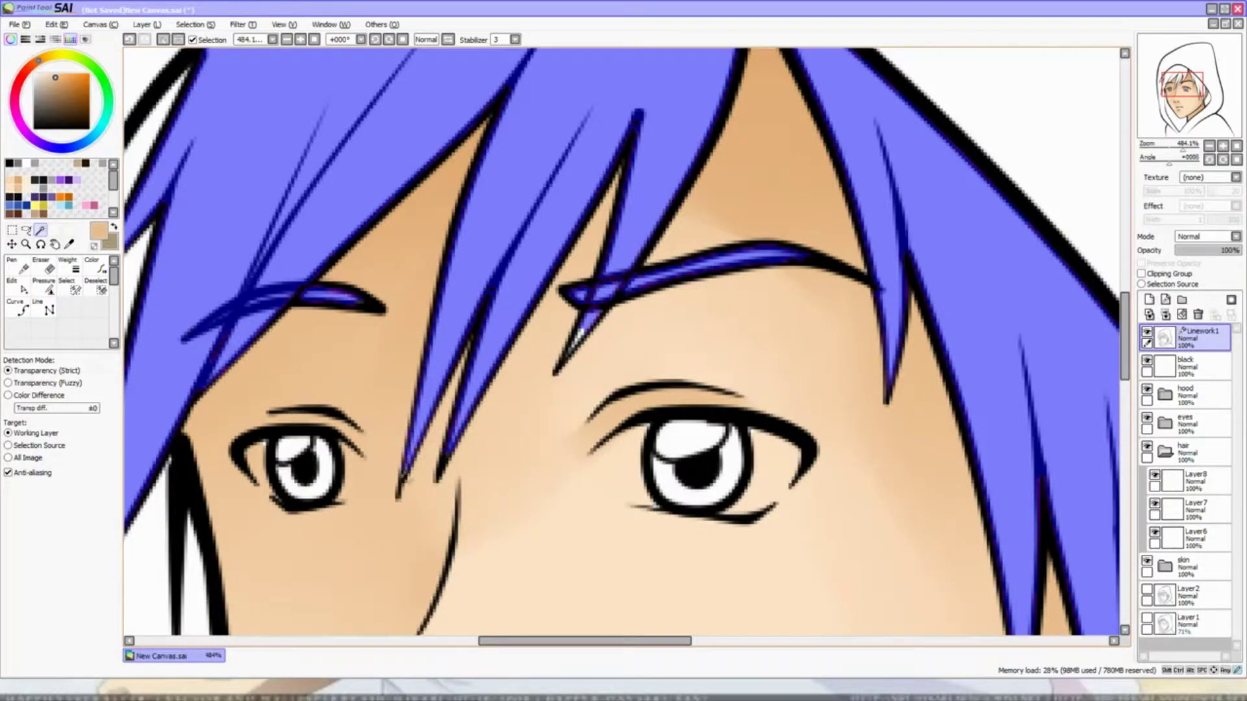
pyautogui.moveTo(564, 367); pyautogui.dragTo(564, 462)
pyautogui.moveTo(1152, 100); pyautogui.dragTo(1175, 81)
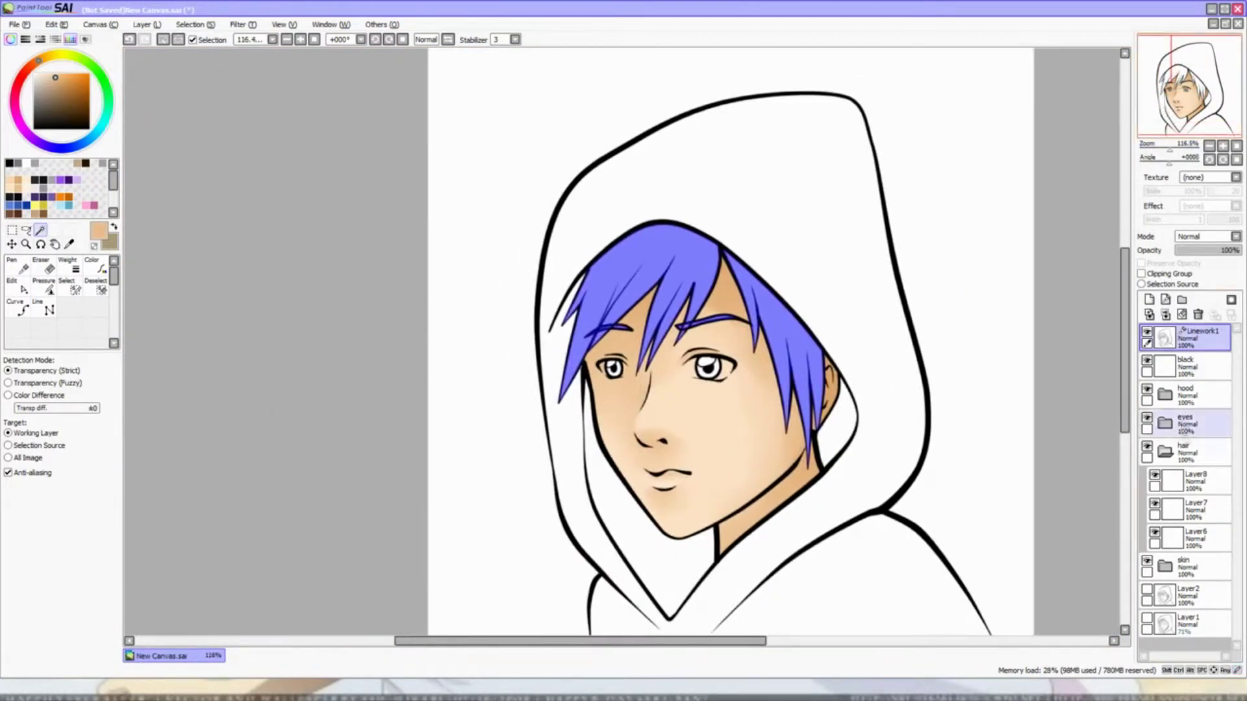
# - Fill the selected hair with light yellow on Layer6 using the Bucket
pyautogui.click(52, 56)
pyautogui.click(63, 74)
pyautogui.click(18, 305)
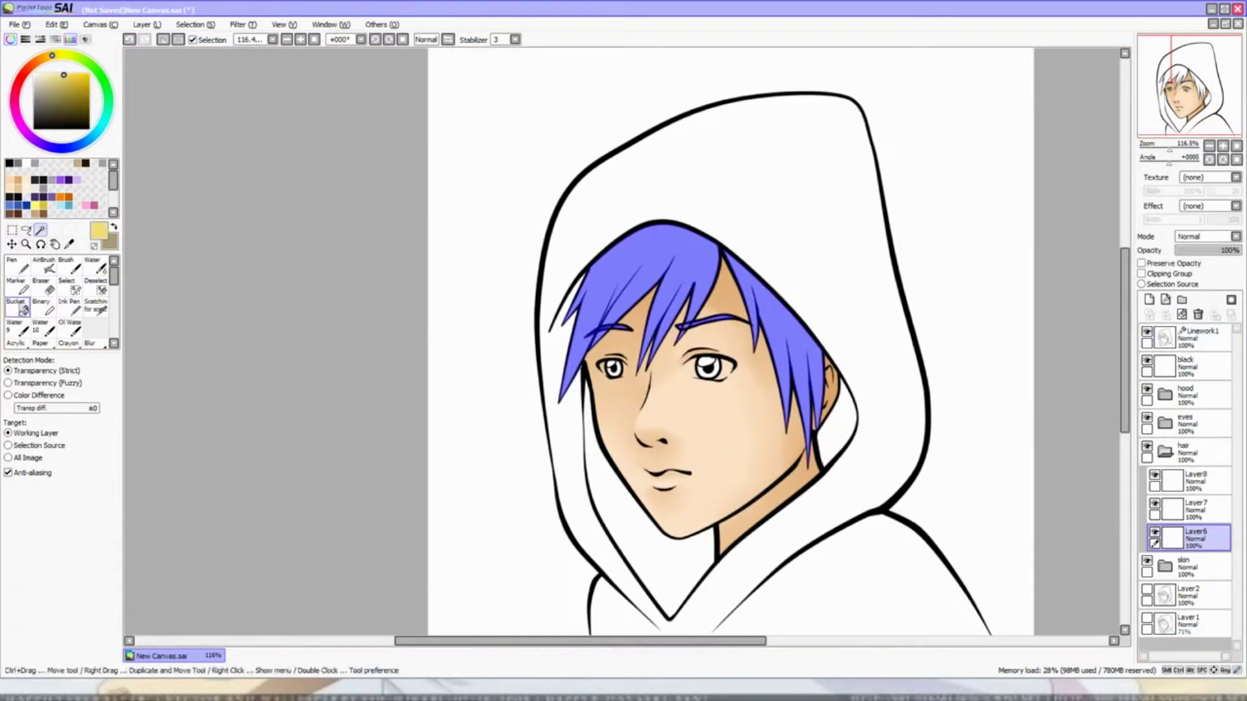
pyautogui.click(650, 273)
# - Shade the crown and side hair in darker golden yellow on Layer7 with a size 50 Water brush
pyautogui.click(57, 56)
pyautogui.click(85, 87)
pyautogui.click(1195, 510)
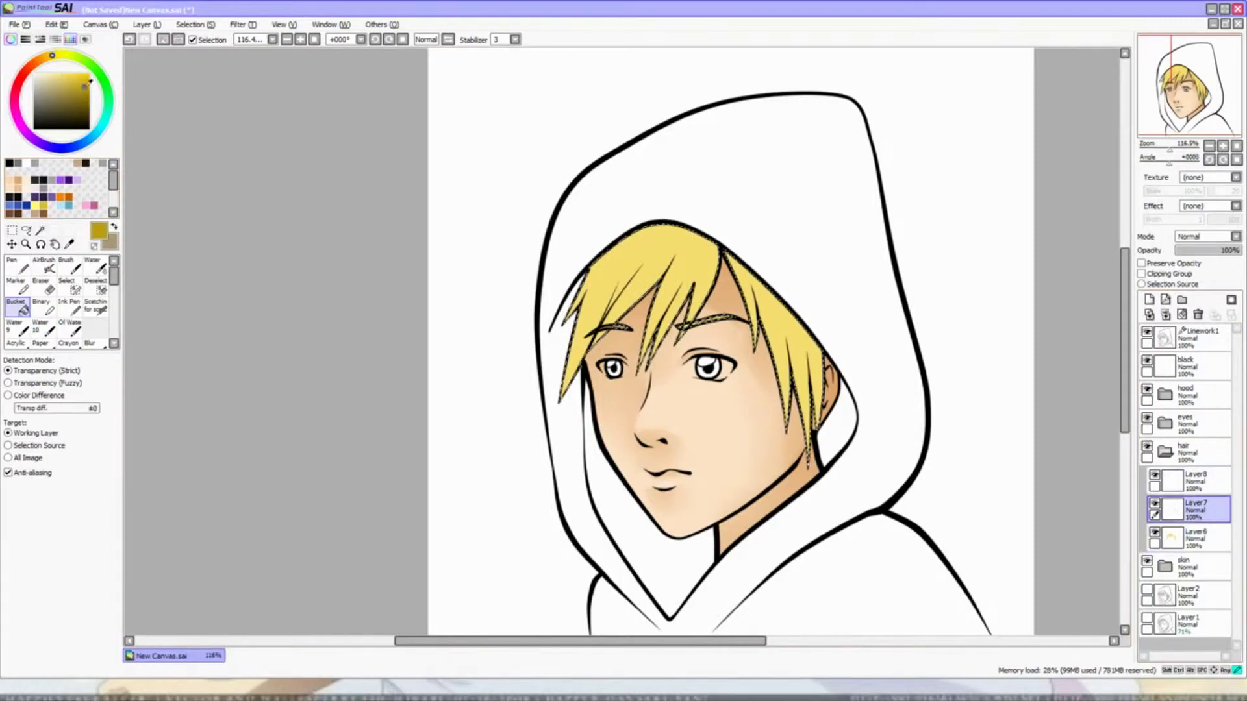
pyautogui.click(49, 56)
pyautogui.click(75, 84)
pyautogui.click(95, 266)
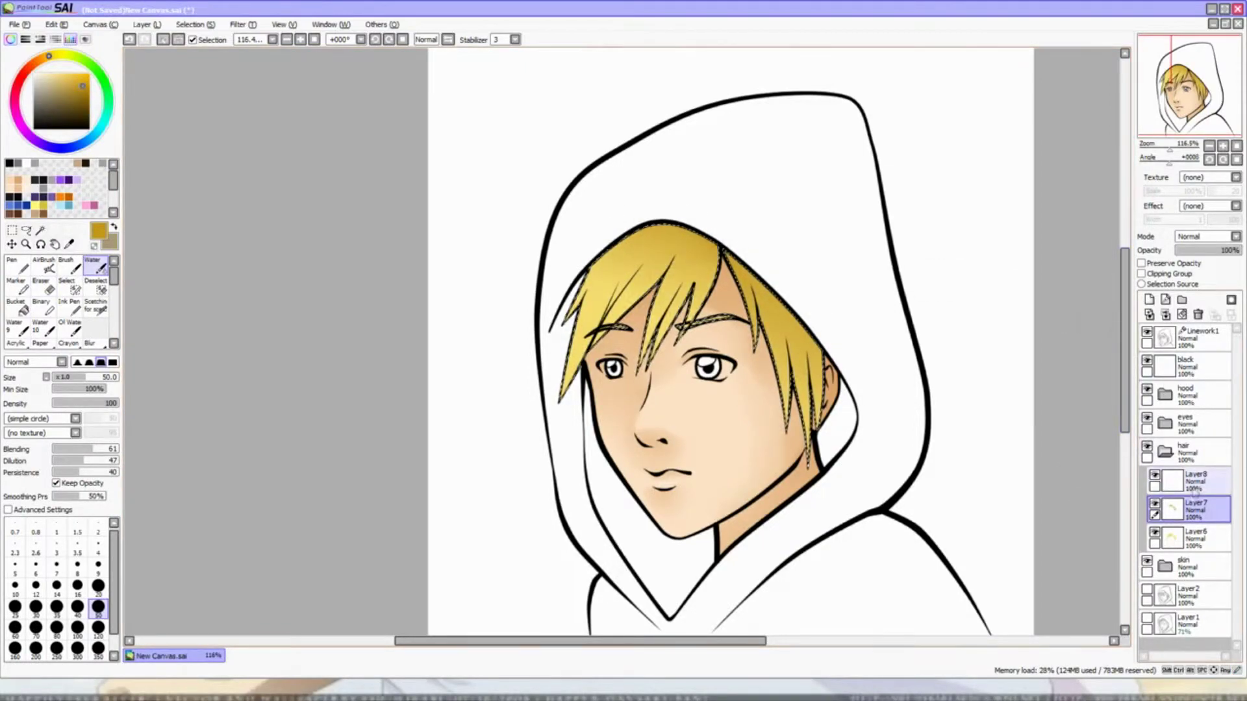
# - Deepen the golden shading along the fringe strands on Layer7 with the Water brush at sizes 20 and 9
pyautogui.scroll(4, 612, 366)
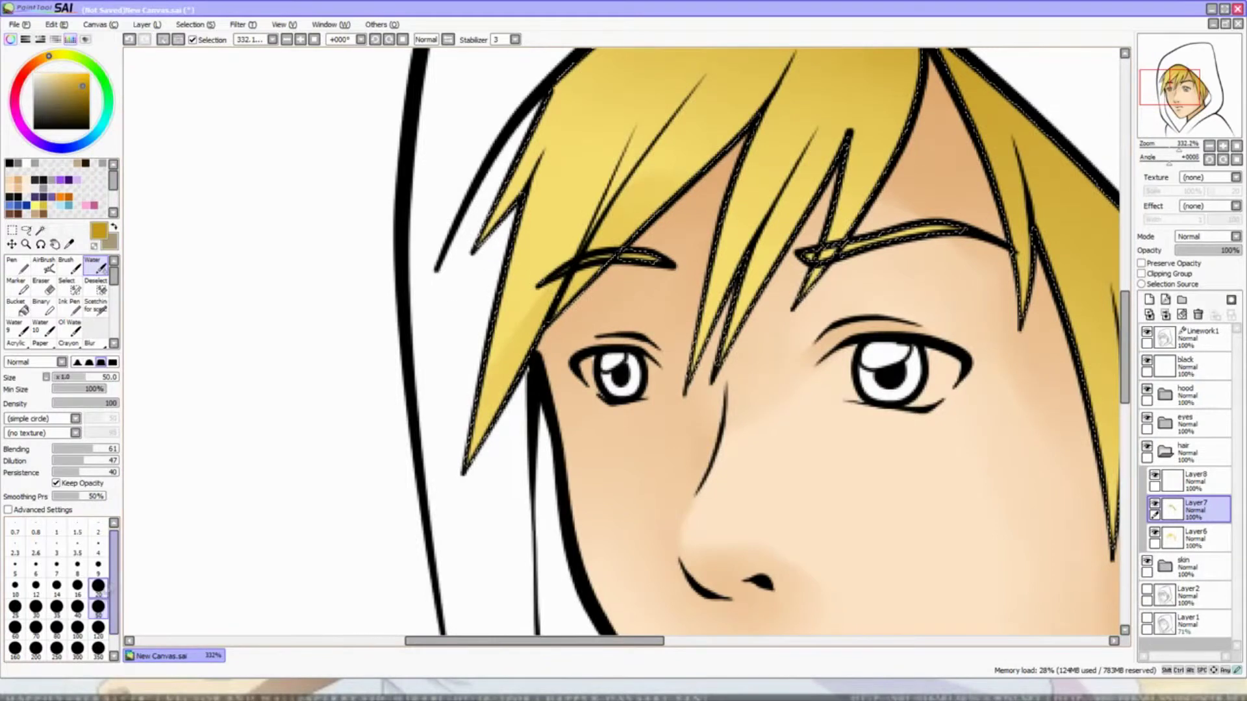
pyautogui.click(99, 586)
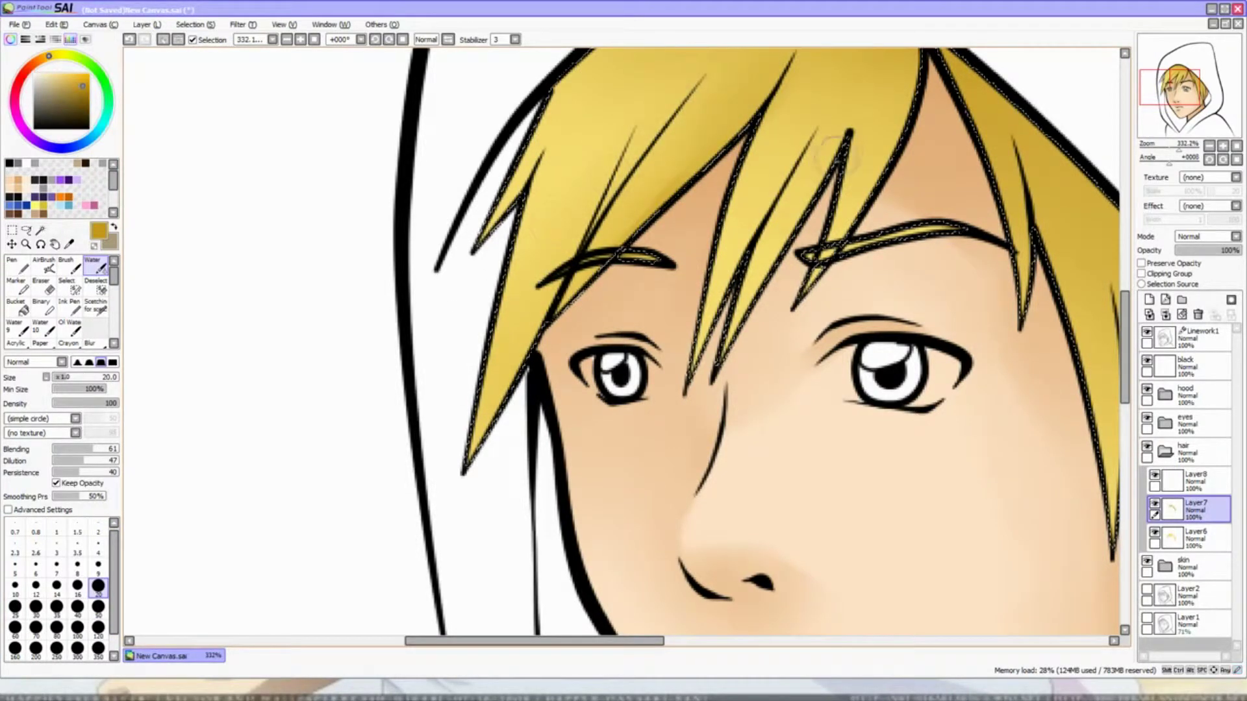
pyautogui.click(98, 564)
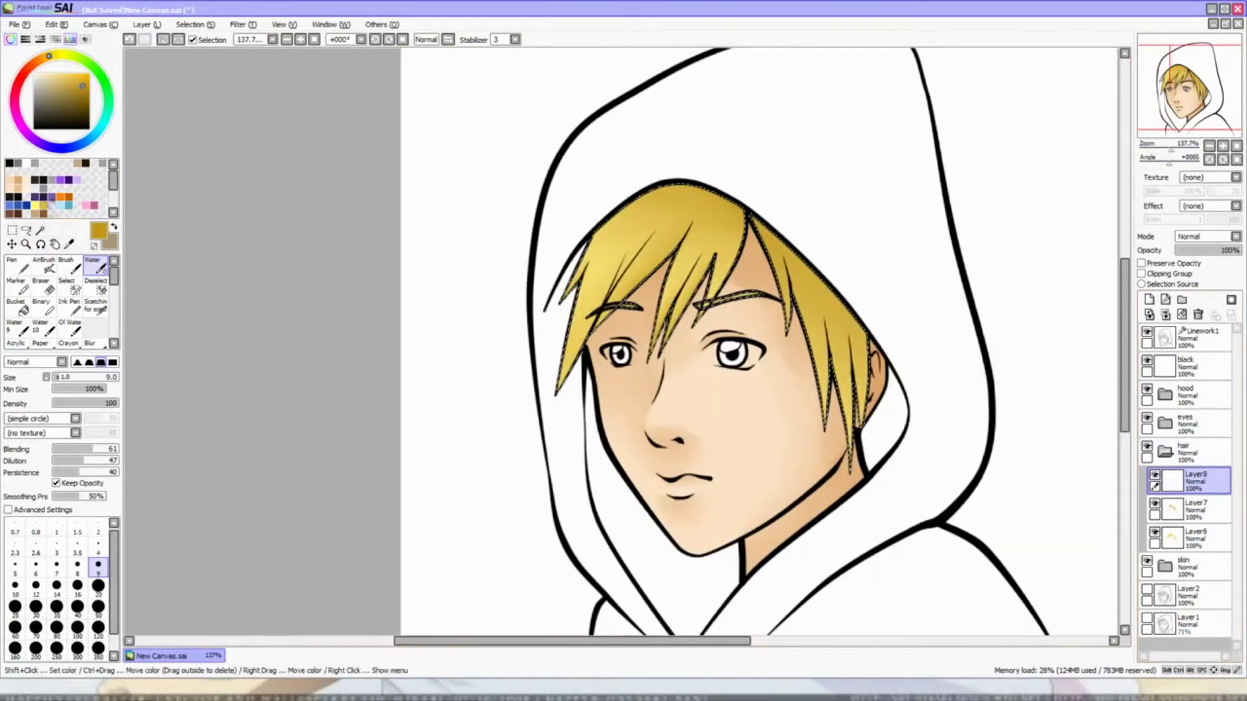
# - Paint soft pale yellow highlights across the fringe on Layer8 with the Water brush, enlarging it from size 20 to 50
pyautogui.click(35, 205)
pyautogui.click(98, 586)
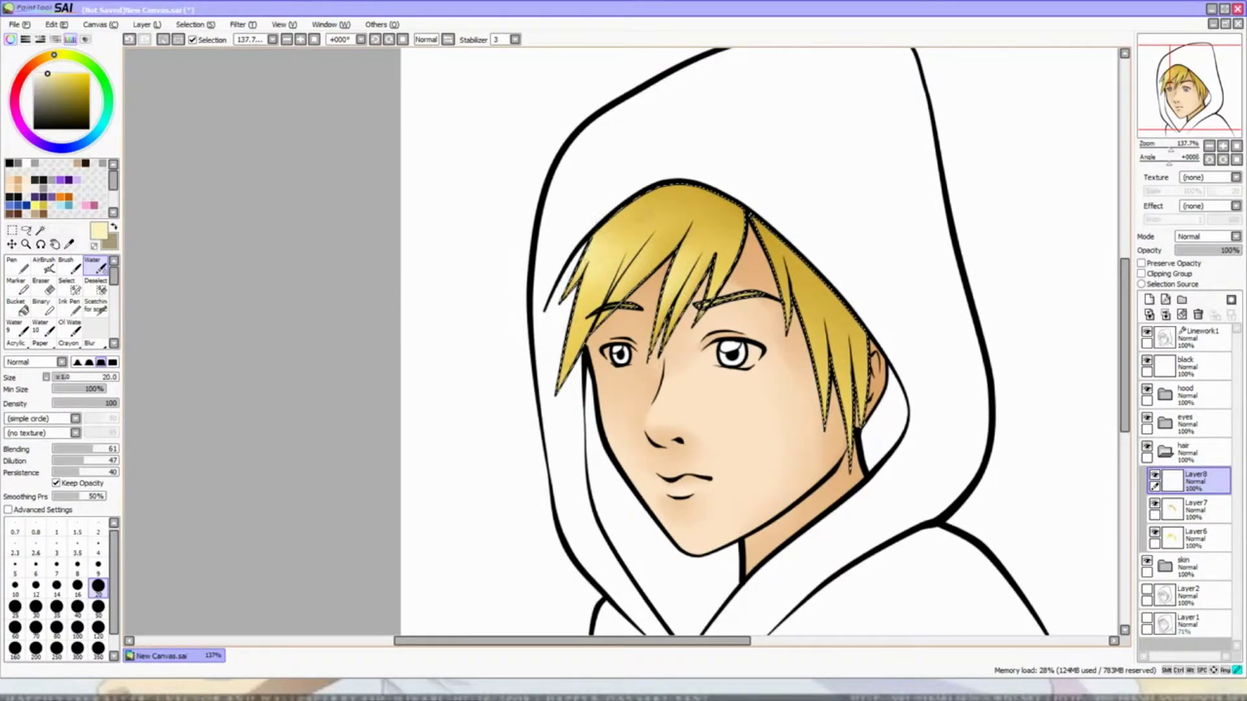
pyautogui.click(98, 606)
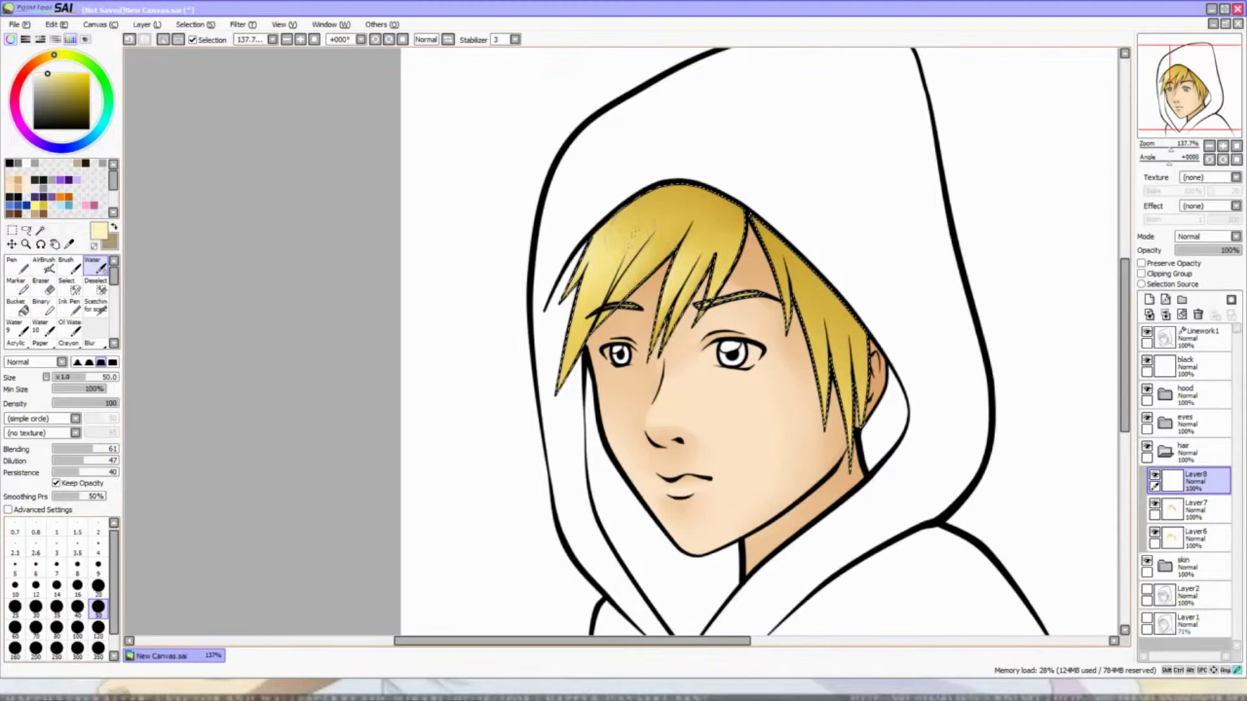
pyautogui.scroll(-4, 1044, 199)
pyautogui.scroll(5, 1043, 199)
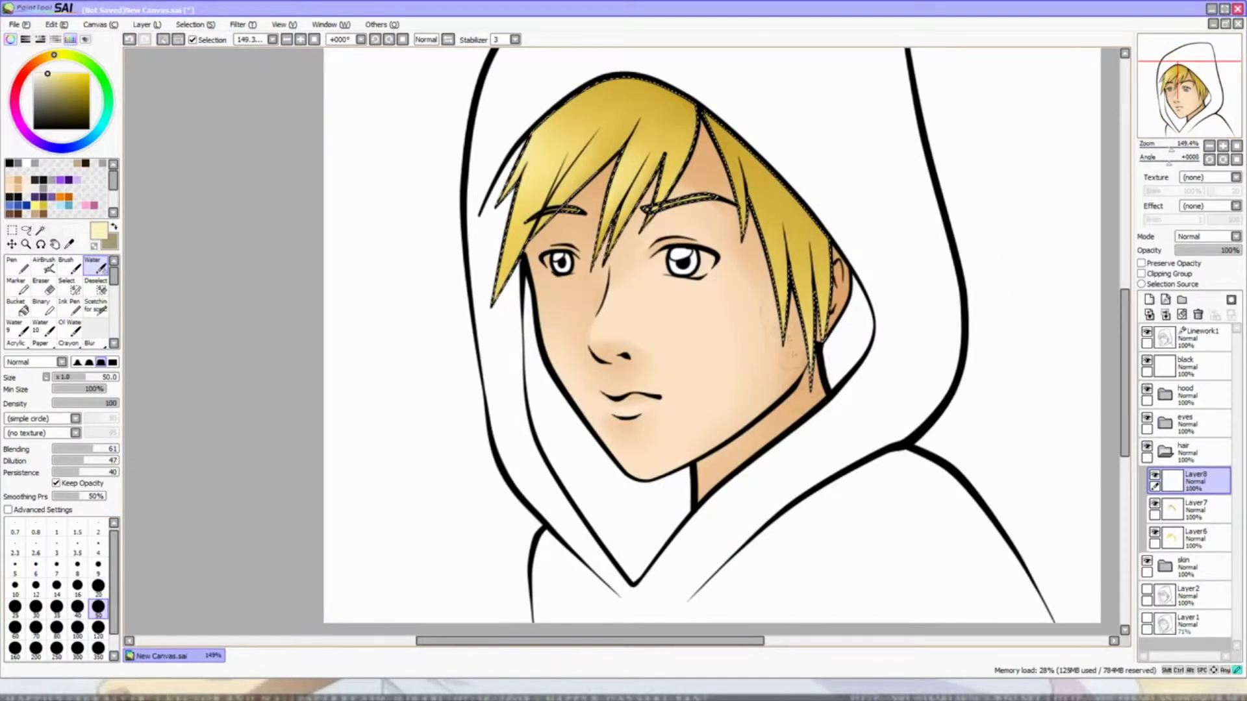
# - Clear the hair selection, open the hood folder, and select all hood and shoulder areas on Linework1 with the Magic Wand
pyautogui.click(1164, 452)
pyautogui.hotkey('ctrl', 'd')
pyautogui.hscroll(1, 700, 335)
pyautogui.click(1195, 423)
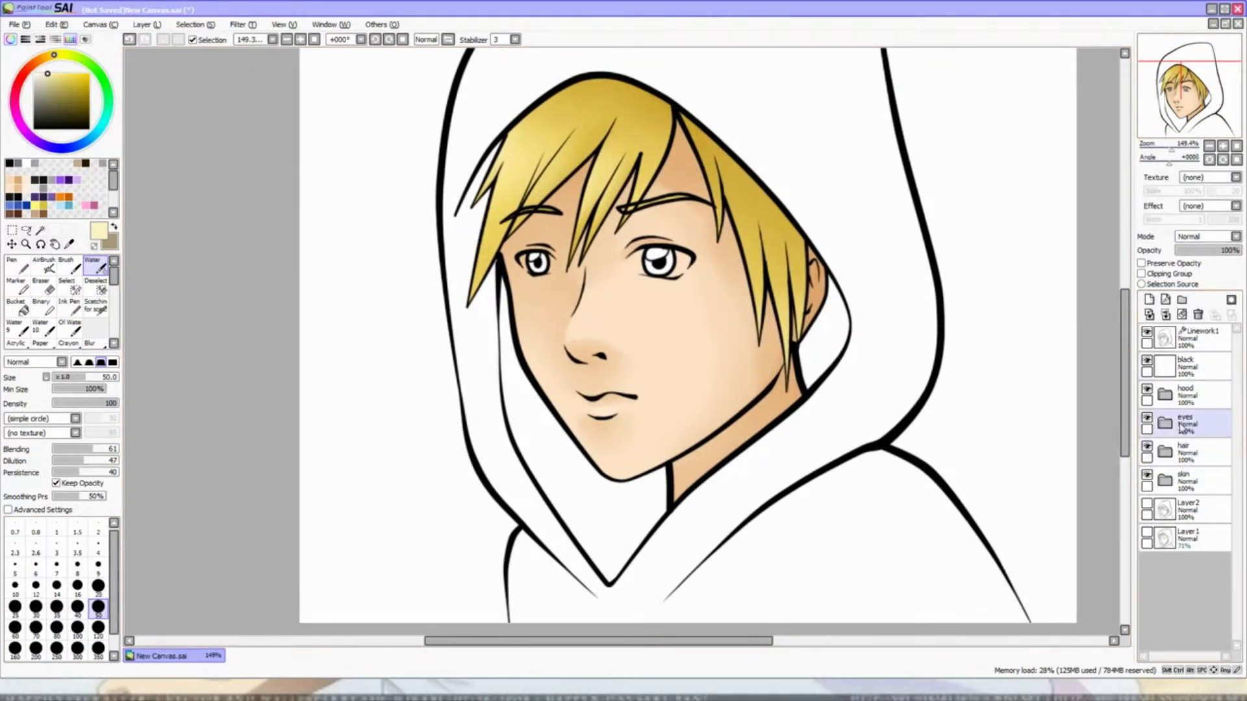
pyautogui.click(1164, 394)
pyautogui.click(1195, 337)
pyautogui.press('w')
pyautogui.click(831, 278)
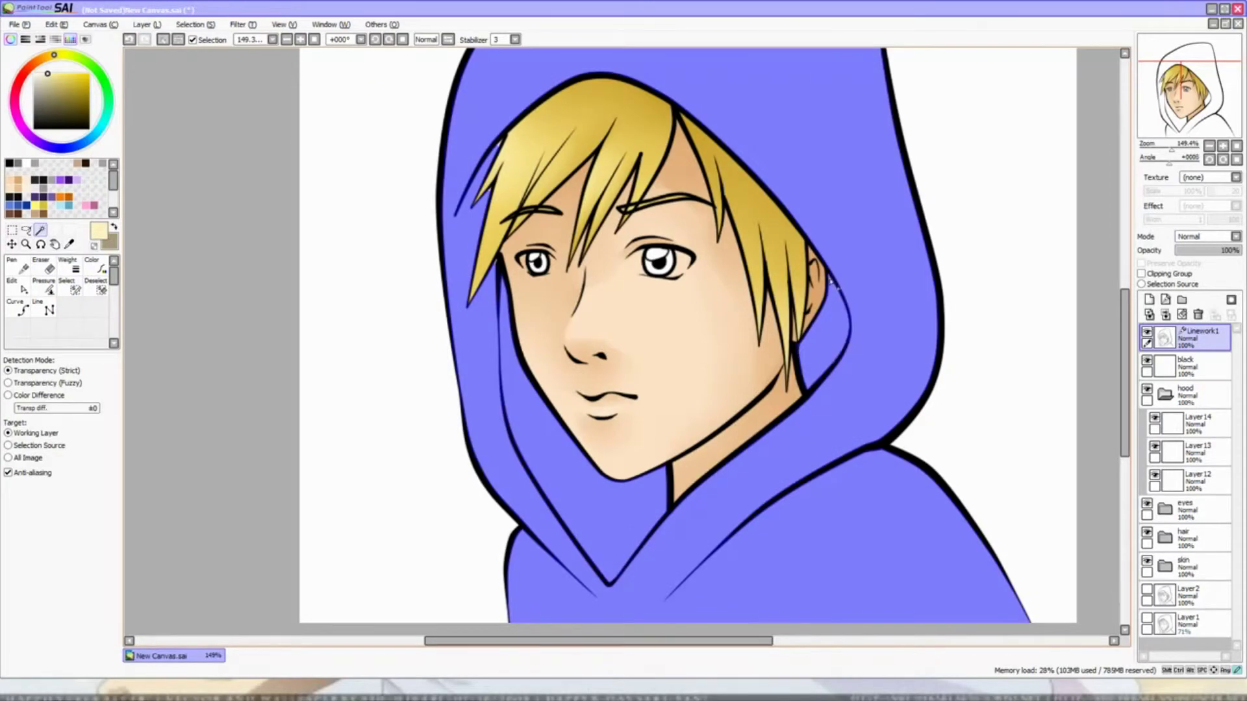
pyautogui.scroll(5, 831, 279)
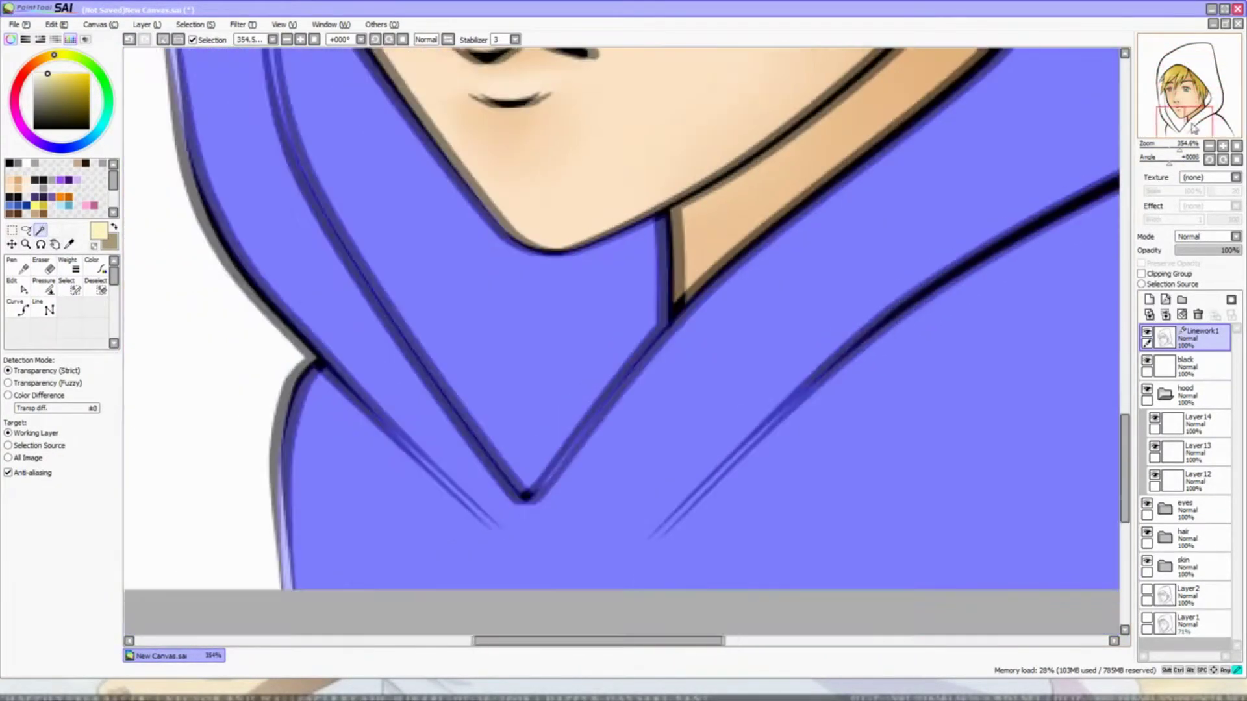
pyautogui.moveTo(1188, 144); pyautogui.dragTo(1172, 148)
# - Fill the selected hood and shoulders with very dark grey on Layer12
pyautogui.click(1198, 481)
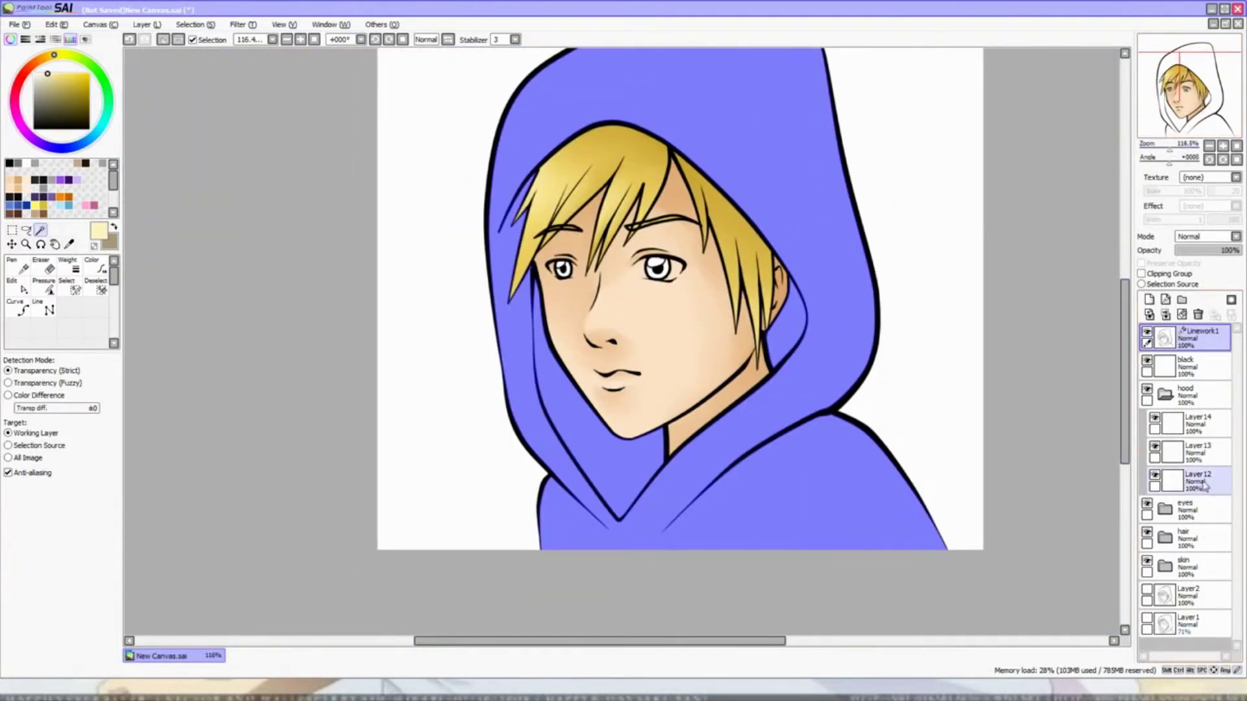
pyautogui.click(714, 455)
pyautogui.hscroll(1, 650, 324)
# - Shade the shoulders, the hood's lower folds and its inner lining in near-black on Layer13 with a size 50 Water brush
pyautogui.click(1198, 449)
pyautogui.click(93, 267)
pyautogui.moveTo(720, 405)
pyautogui.mouseDown()
pyautogui.moveTo(890, 363)
pyautogui.moveTo(927, 452)
pyautogui.moveTo(841, 526)
pyautogui.moveTo(695, 568)
pyautogui.moveTo(607, 523)
pyautogui.moveTo(542, 540)
pyautogui.moveTo(517, 454)
pyautogui.moveTo(643, 513)
pyautogui.mouseUp()
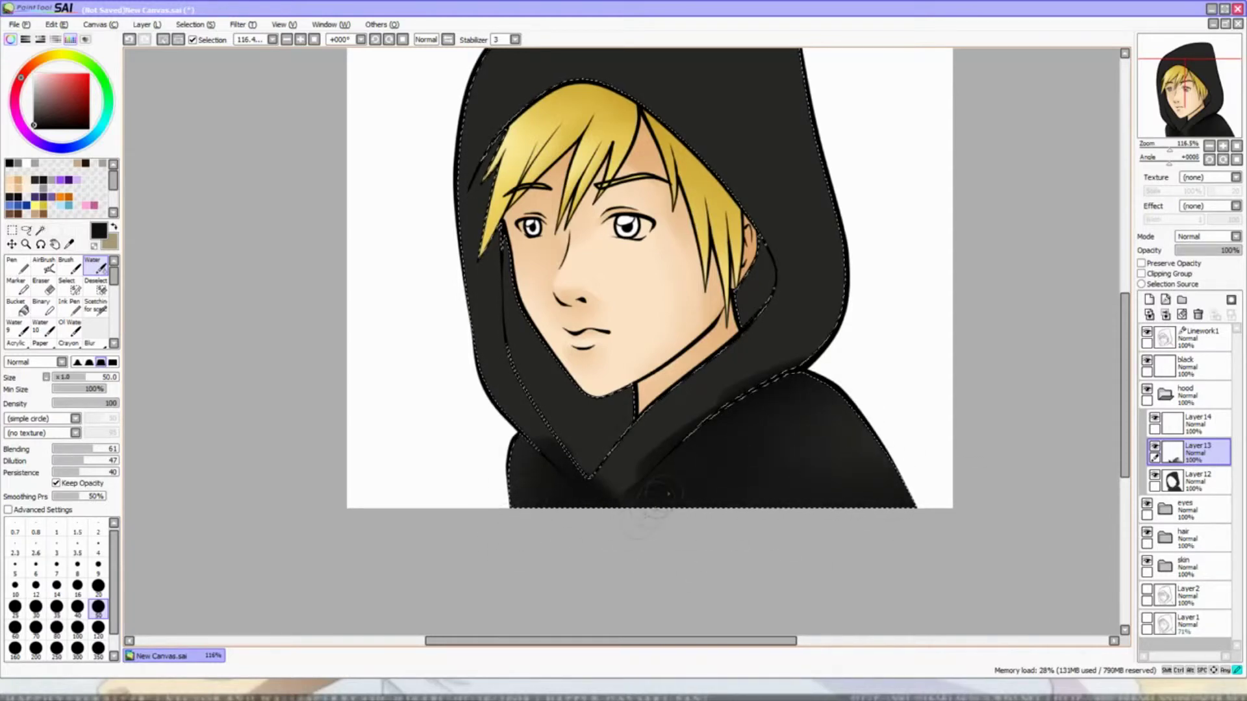
pyautogui.moveTo(708, 419); pyautogui.dragTo(772, 328)
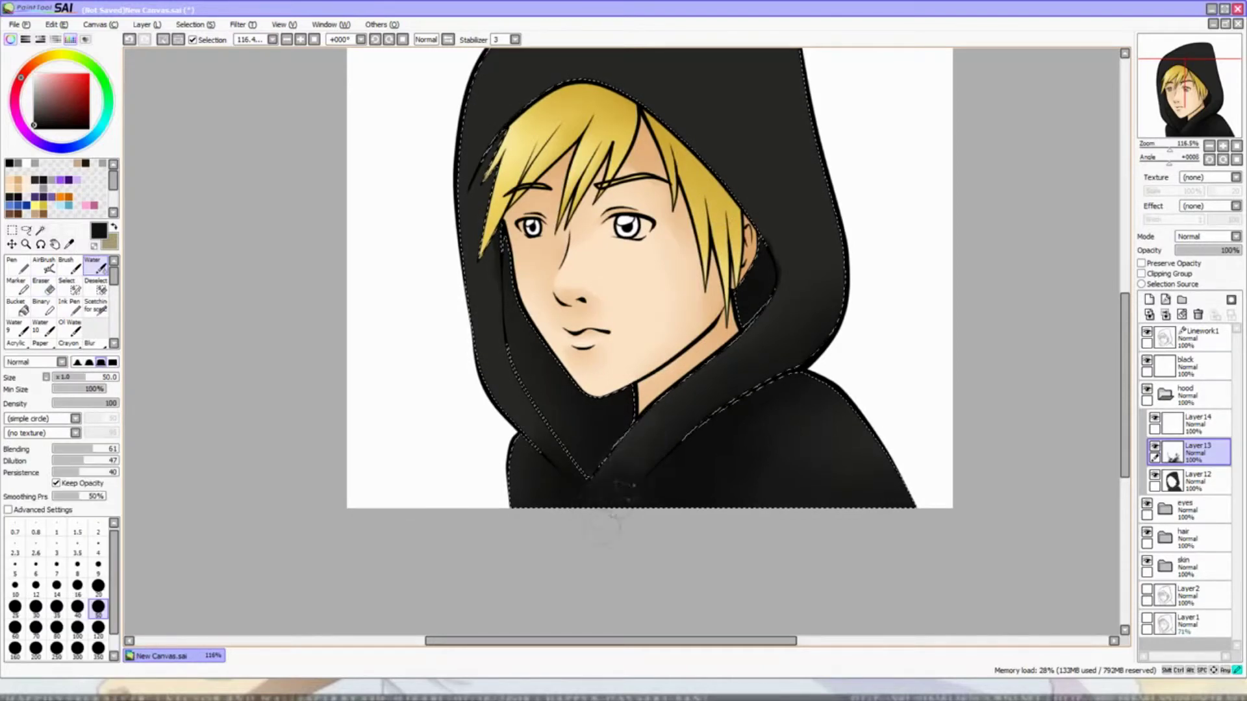
# - Blend near-black shading around the hood opening above the hair on Layer13
pyautogui.scroll(-2, 589, 542)
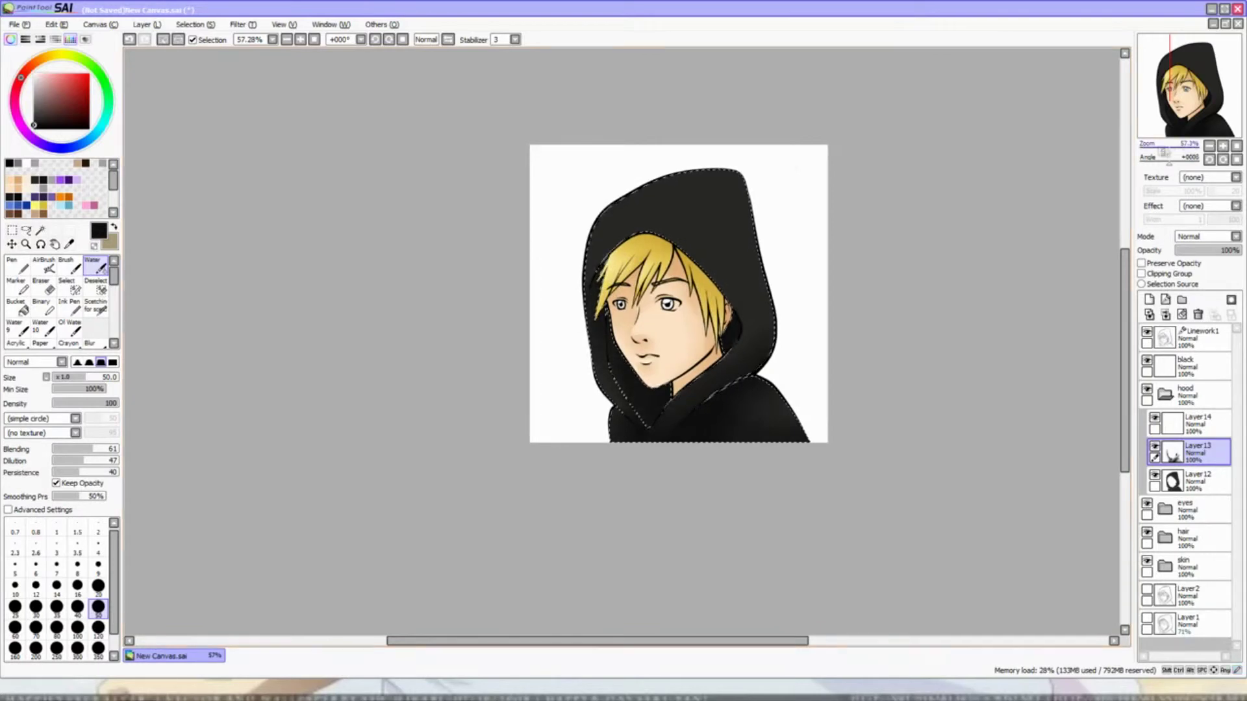
pyautogui.scroll(2, 650, 258)
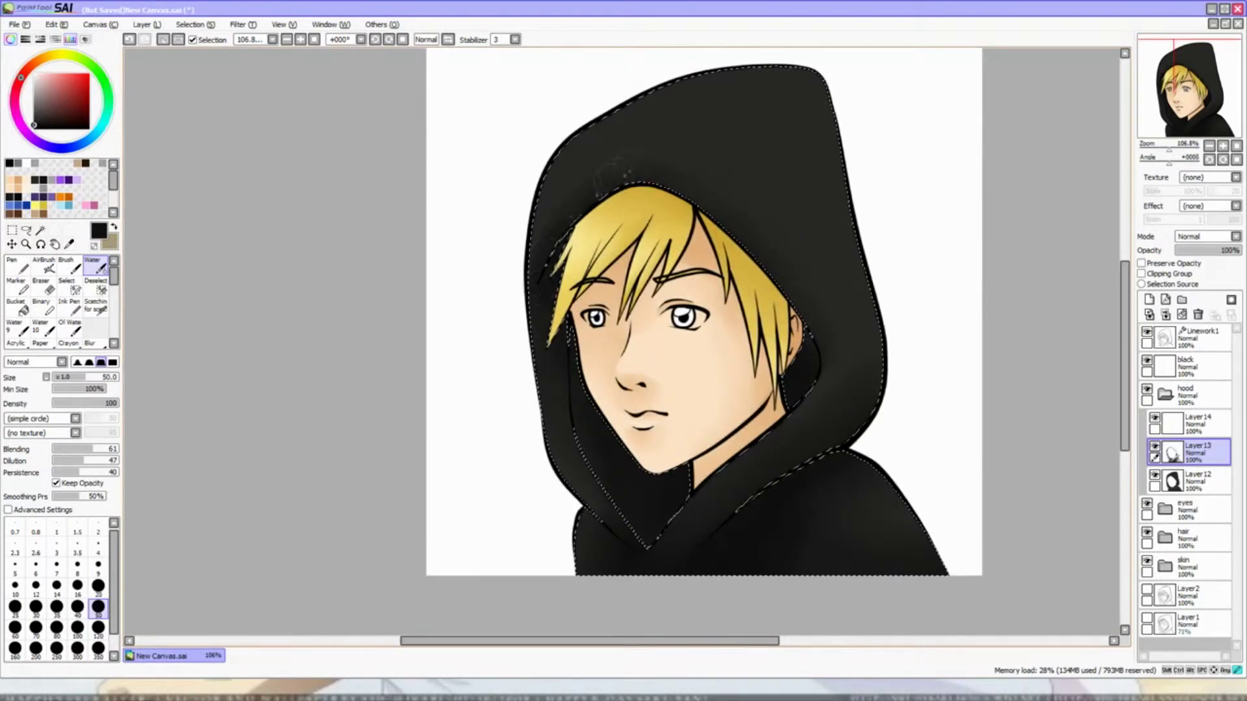
pyautogui.scroll(-2, 649, 312)
# - Add soft grey highlights to the hood on Layer14 and erase the excess along its inner edges with the Eraser
pyautogui.scroll(3, 649, 312)
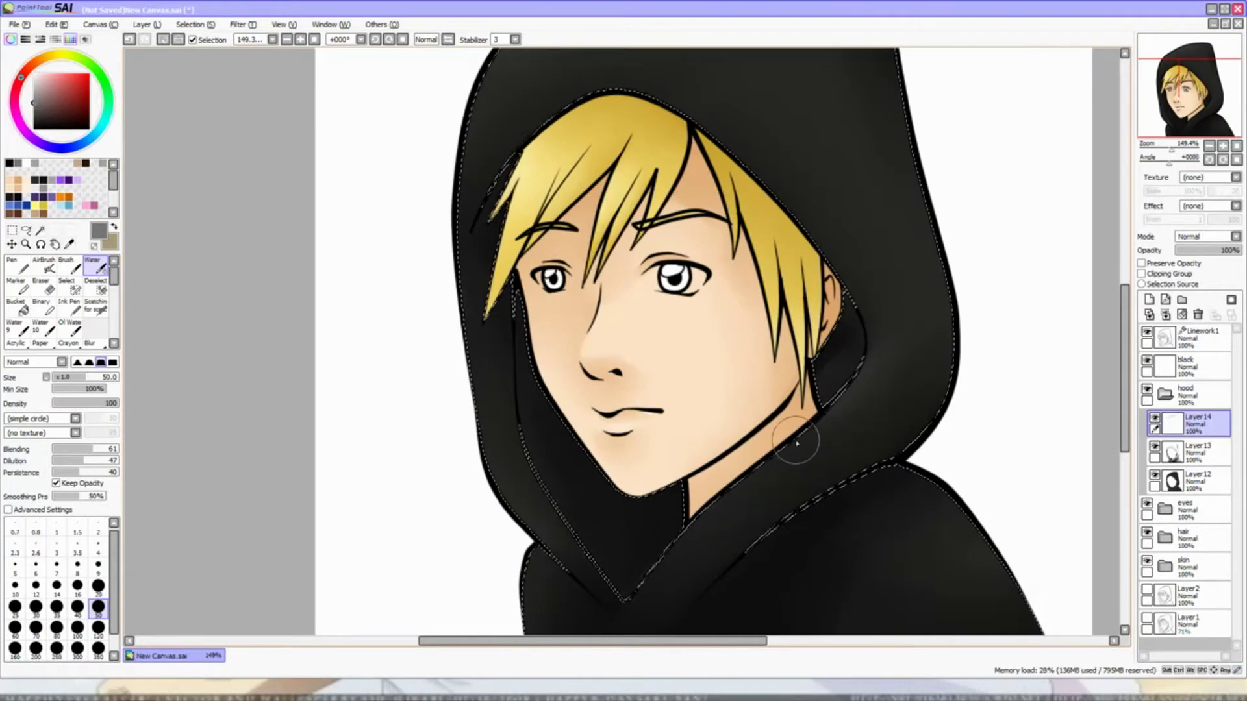
pyautogui.press('e')
pyautogui.moveTo(844, 350); pyautogui.dragTo(819, 415)
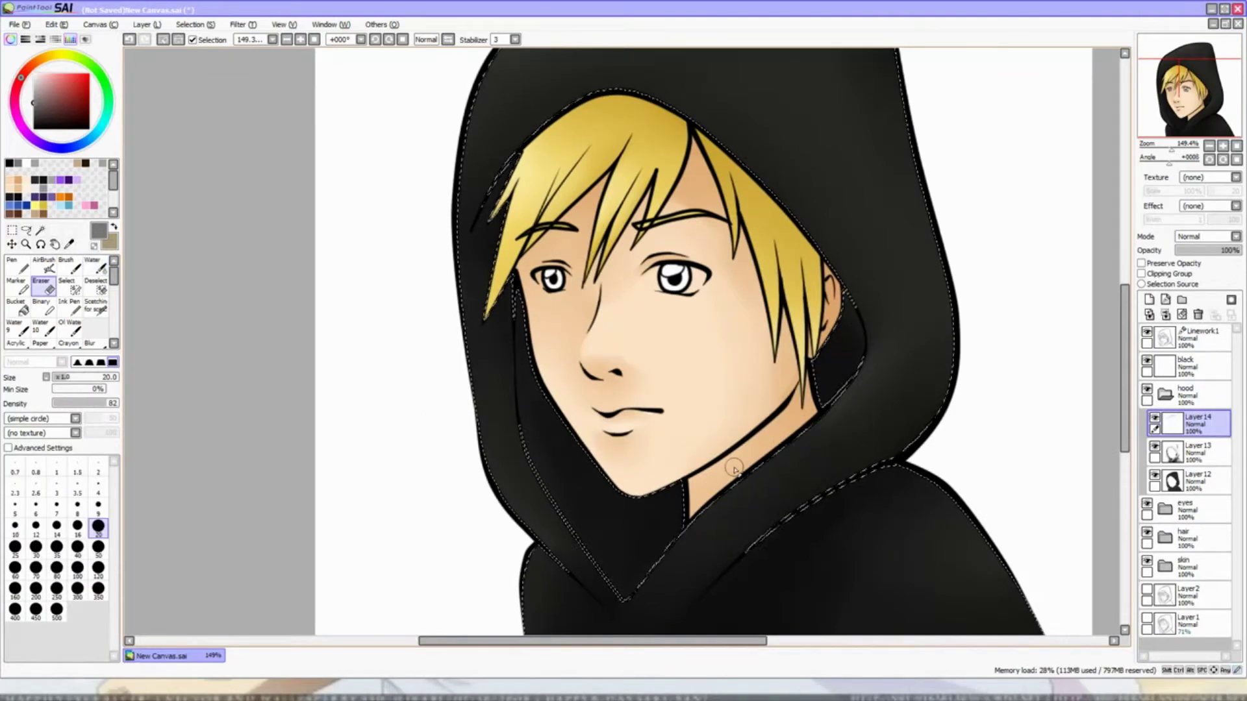
pyautogui.press('e')
pyautogui.moveTo(493, 338); pyautogui.dragTo(532, 441)
pyautogui.press('e')
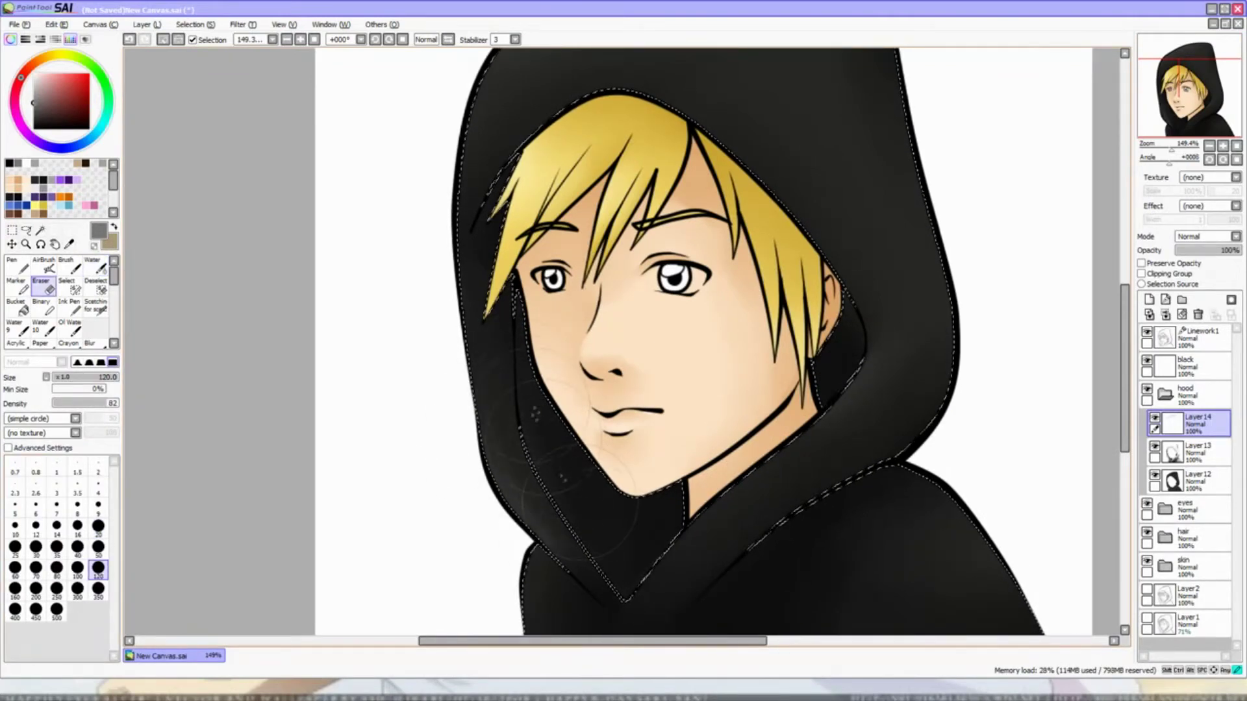
# - Refine the near-black shading on the hood lining below the chin on Layer13 with a size 20 Water brush, and clear the selection
pyautogui.press('e')
pyautogui.click(1198, 448)
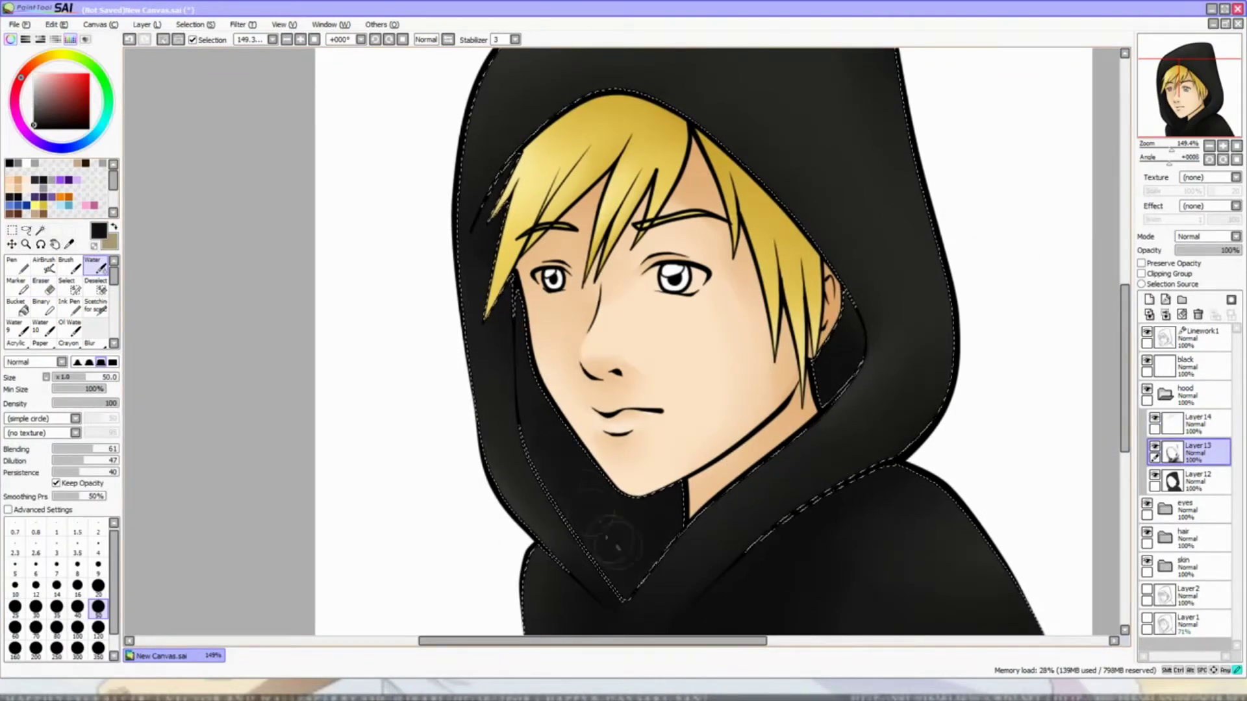
pyautogui.click(98, 585)
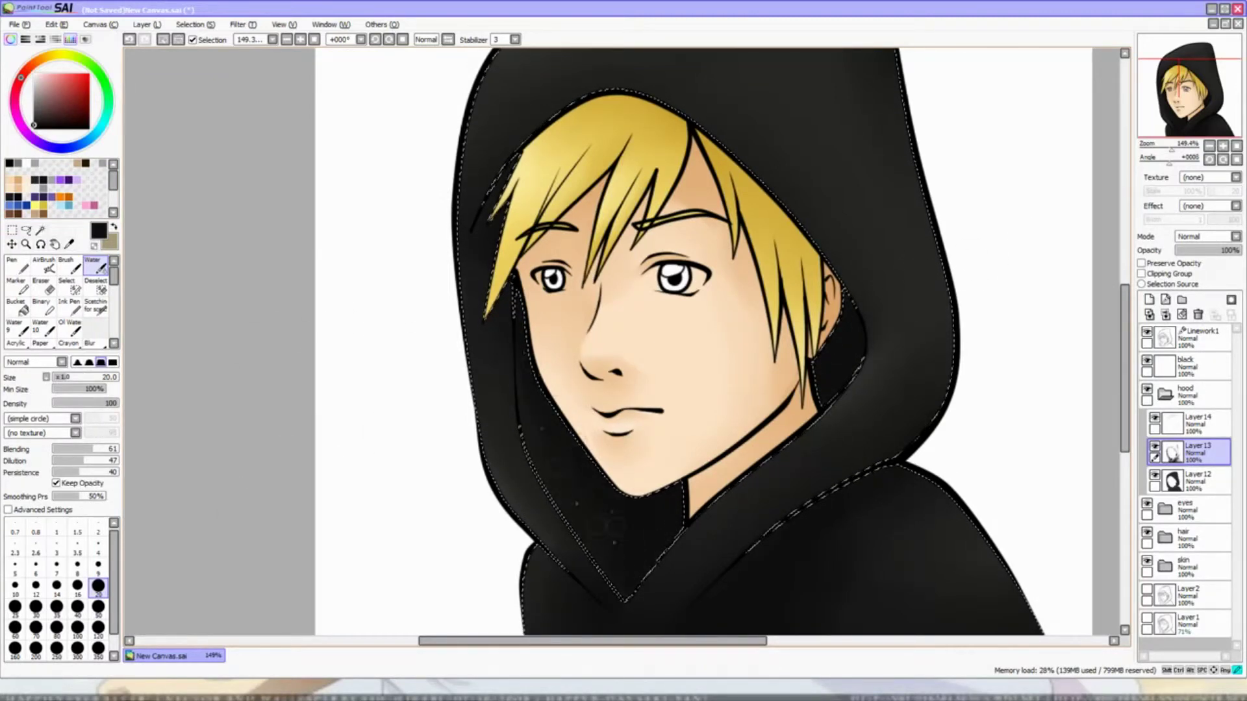
pyautogui.scroll(1, 625, 341)
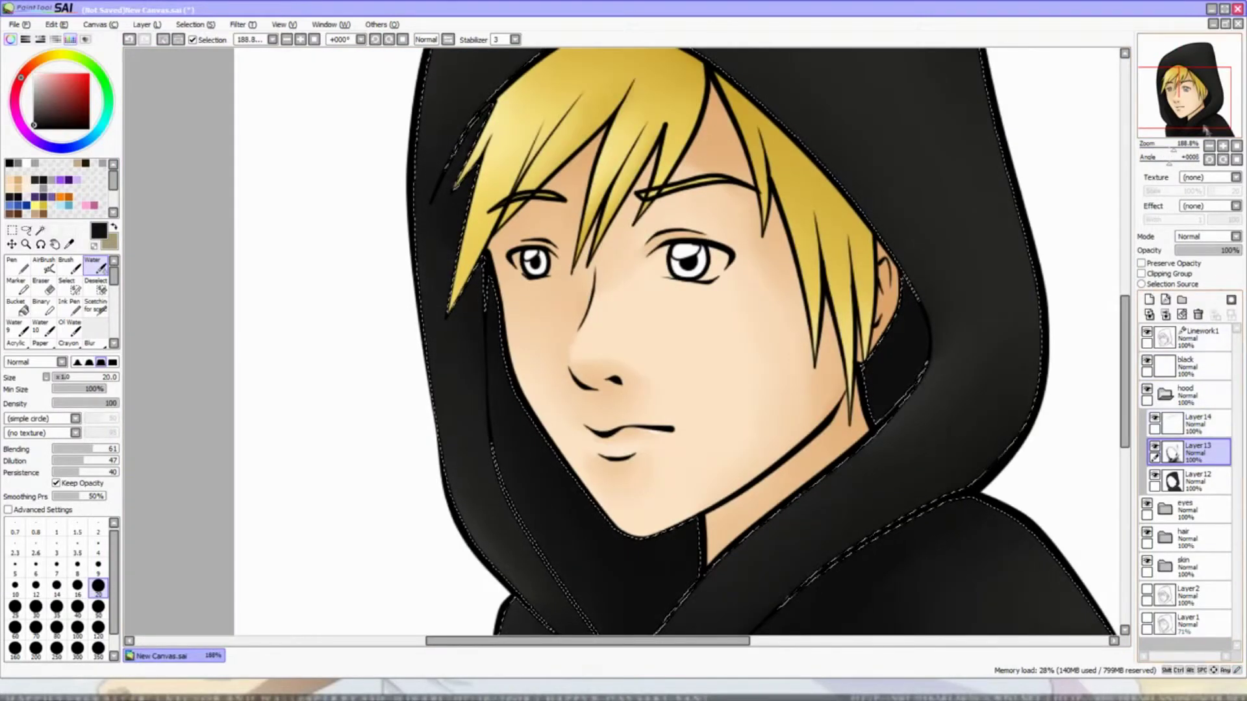
pyautogui.scroll(-3, 626, 341)
pyautogui.scroll(3, 626, 341)
pyautogui.click(195, 24)
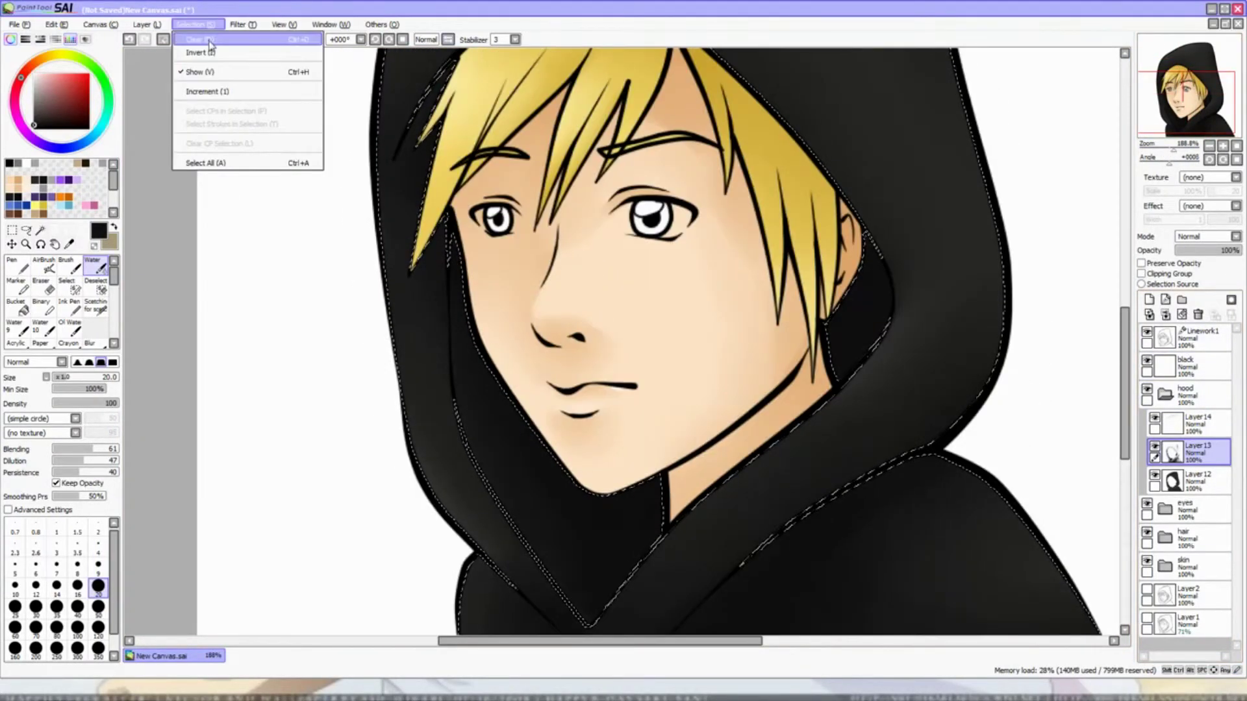
pyautogui.click(209, 40)
# - Touch up the skin shading around the mouth on Layer4 of the skin folder with a sampled skin tone and size 4 Water brush
pyautogui.keyDown('alt'); pyautogui.click(682, 353); pyautogui.keyUp('alt')
pyautogui.click(1189, 565)
pyautogui.click(1165, 566)
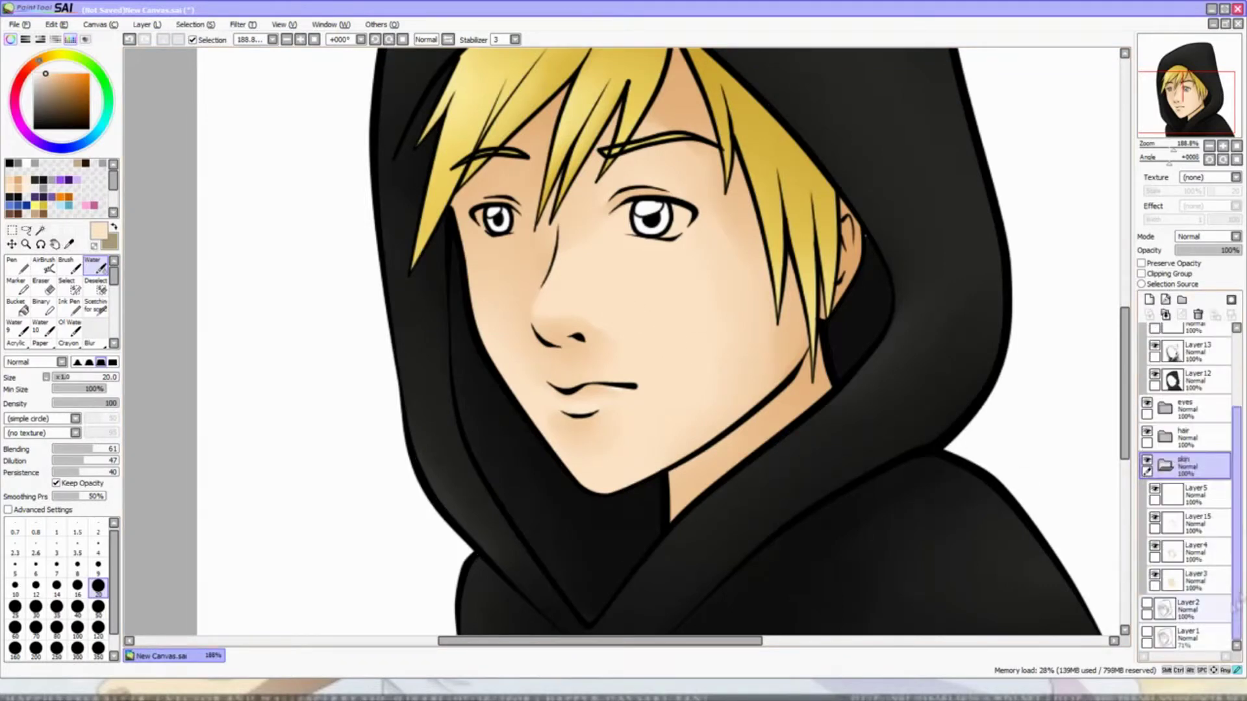
pyautogui.click(1195, 580)
pyautogui.click(95, 305)
pyautogui.click(1194, 552)
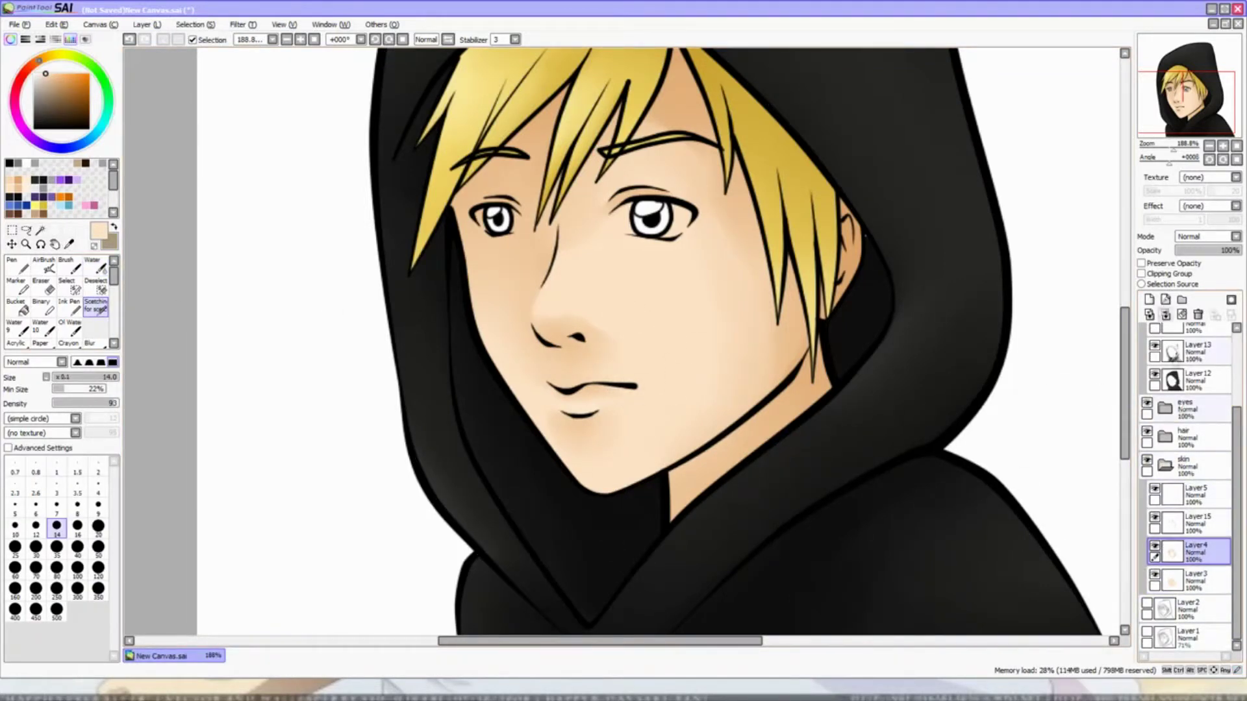
pyautogui.scroll(3, 517, 350)
pyautogui.keyDown('alt'); pyautogui.click(516, 350); pyautogui.keyUp('alt')
pyautogui.press('b')
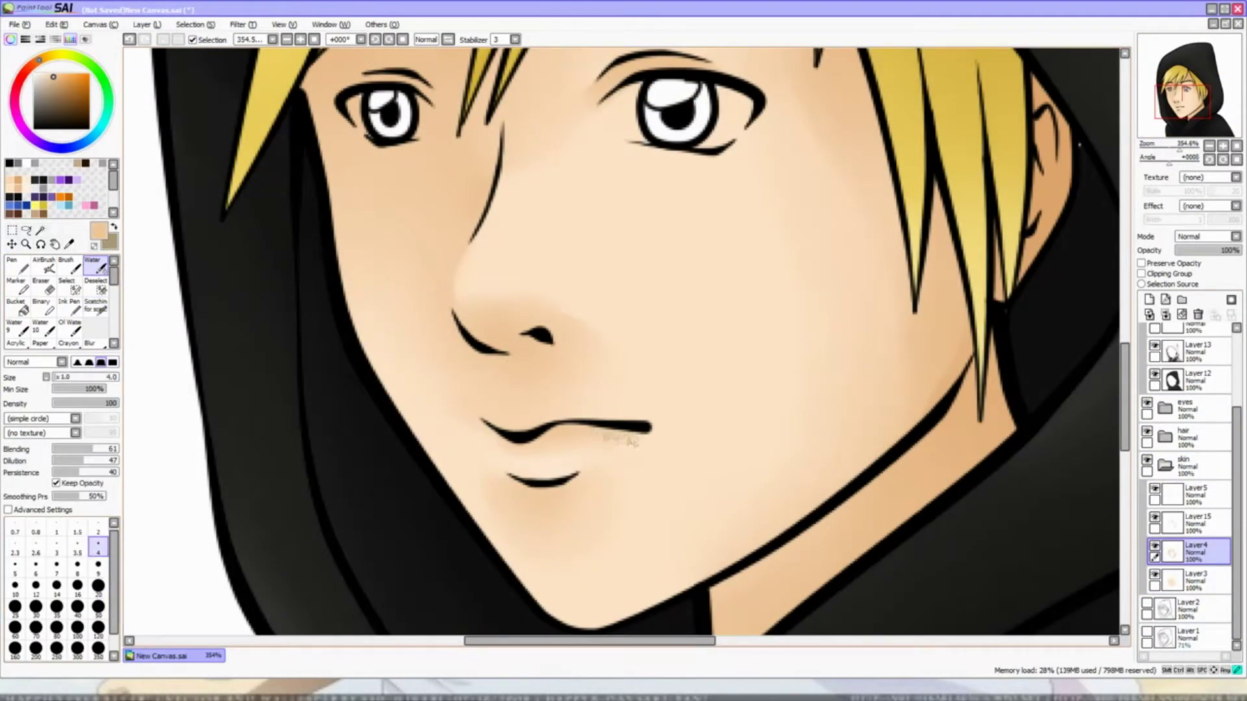
pyautogui.scroll(-3, 624, 345)
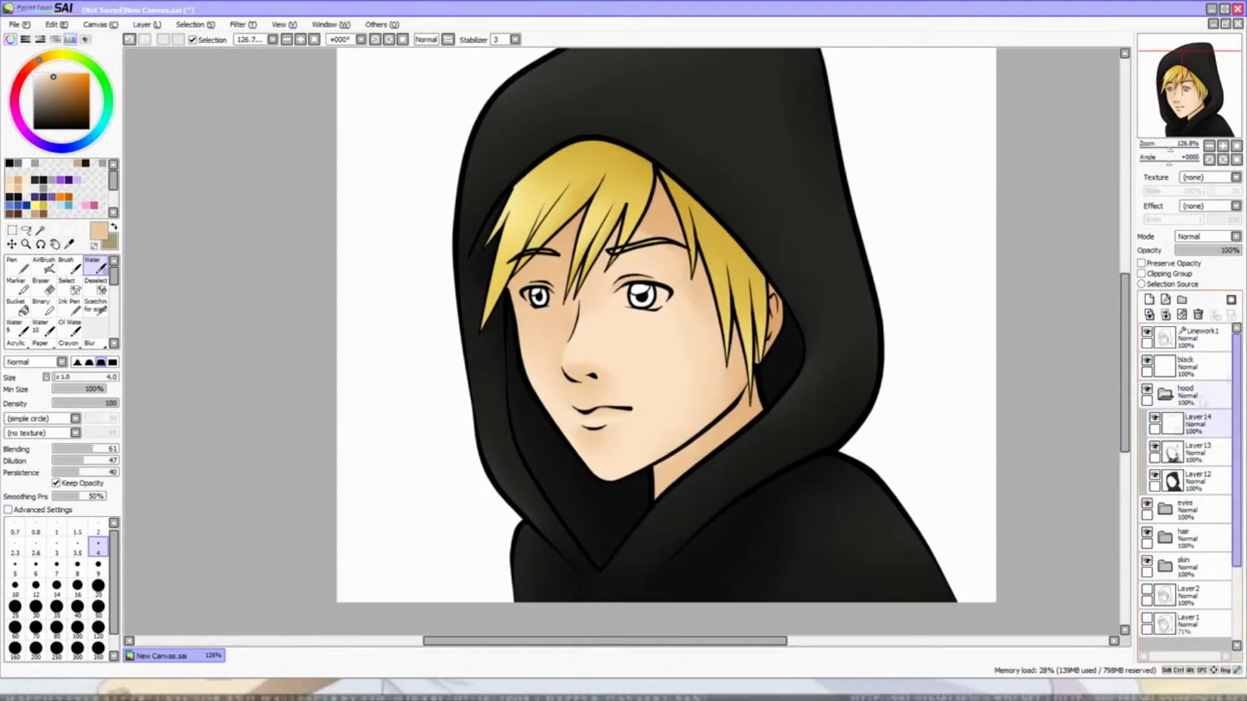
# - Cover the tiny uncoloured gap between the ear and hood with sampled near-black on Layer13 using a size 4 brush
pyautogui.scroll(7, 772, 315)
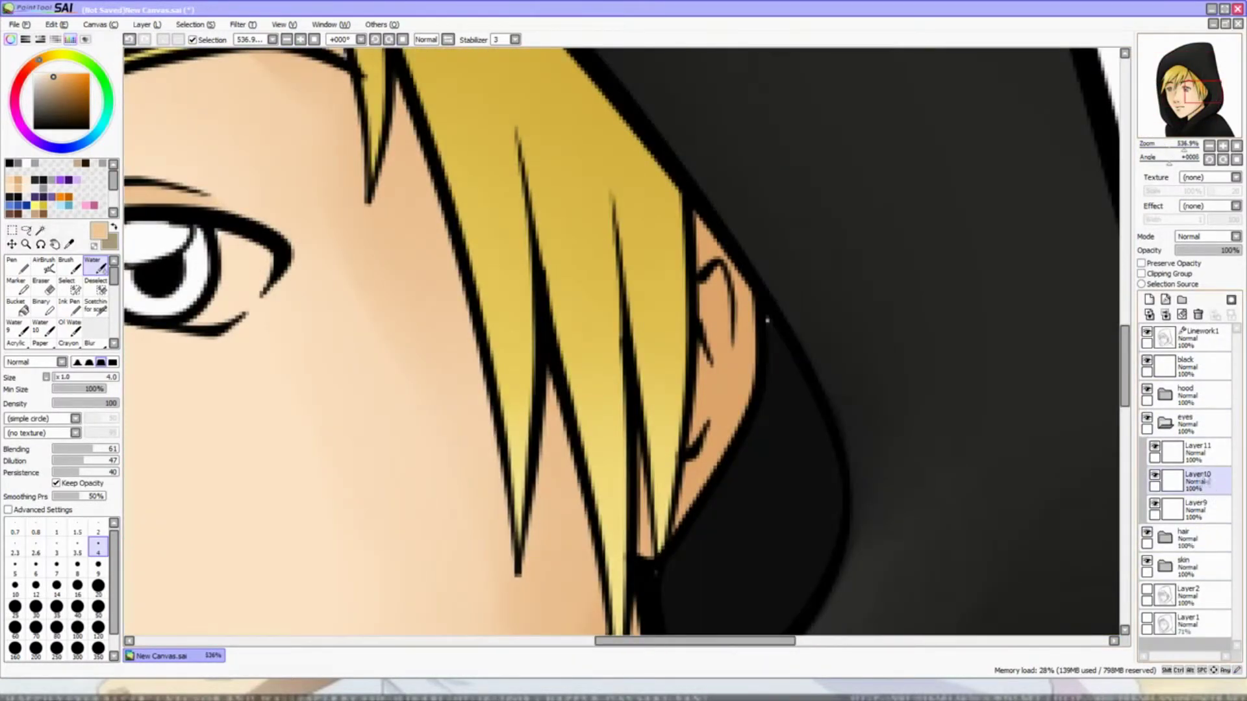
pyautogui.keyDown('alt'); pyautogui.click(798, 322); pyautogui.keyUp('alt')
pyautogui.press('v')
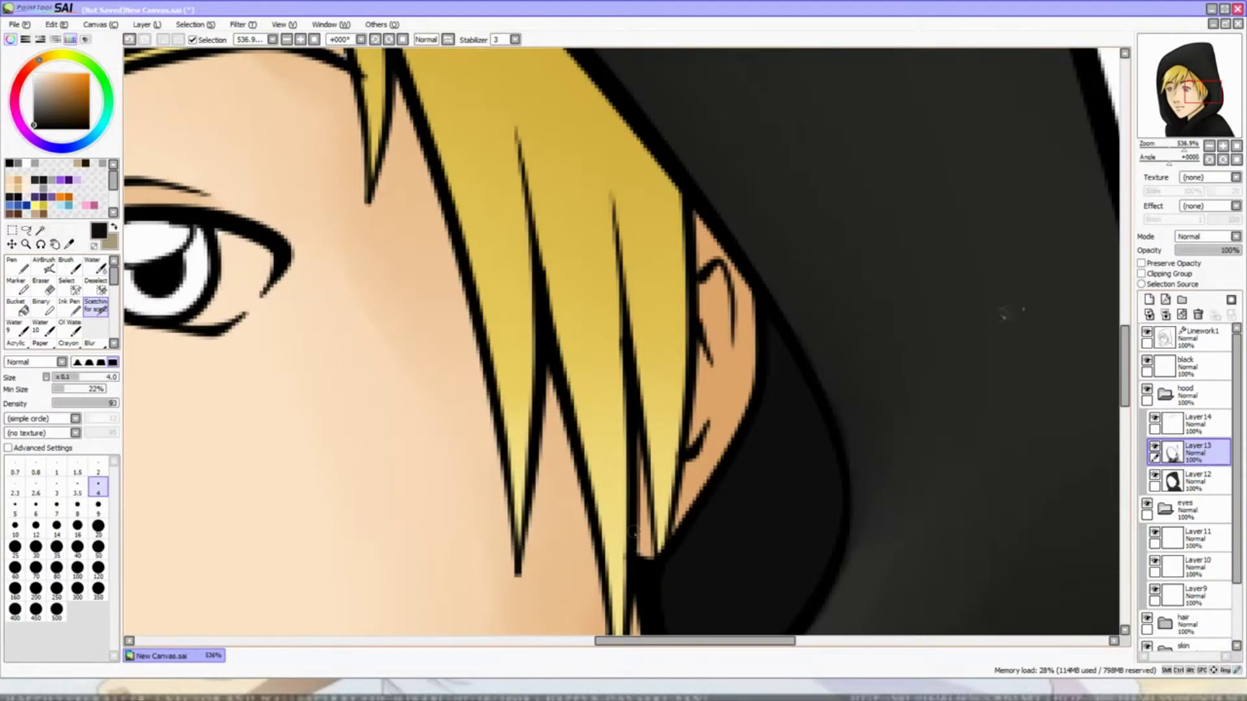
pyautogui.scroll(-5, 633, 532)
pyautogui.scroll(1, 633, 532)
# - Hide the skin folder and fill a new layer beneath it with blue as a contrasting backdrop
pyautogui.click(1146, 562)
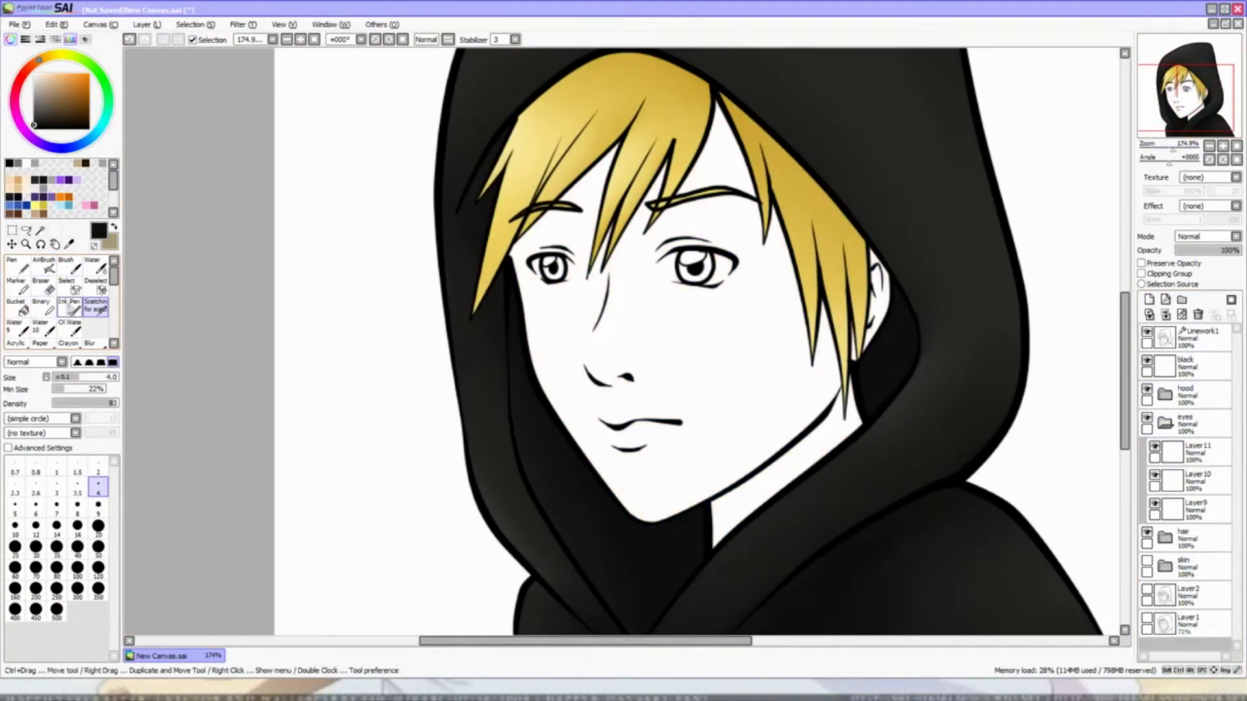
pyautogui.click(17, 305)
pyautogui.click(17, 205)
pyautogui.click(315, 354)
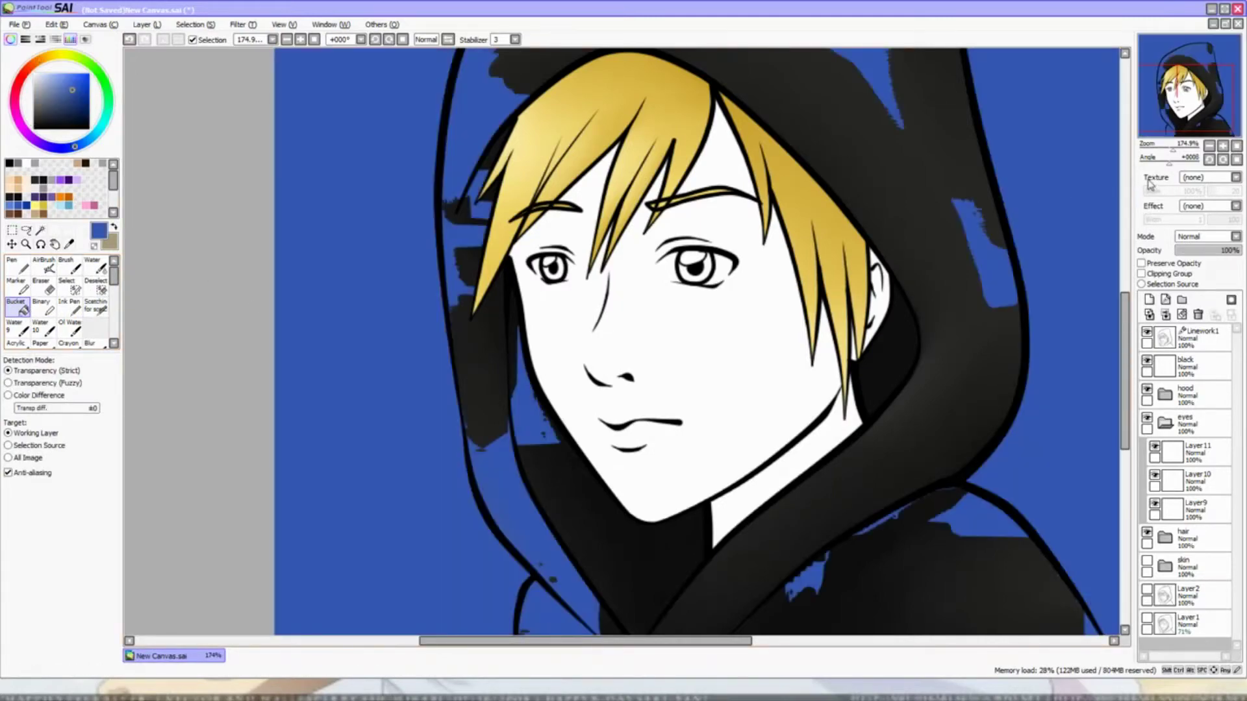
pyautogui.hotkey('ctrl', 'z')
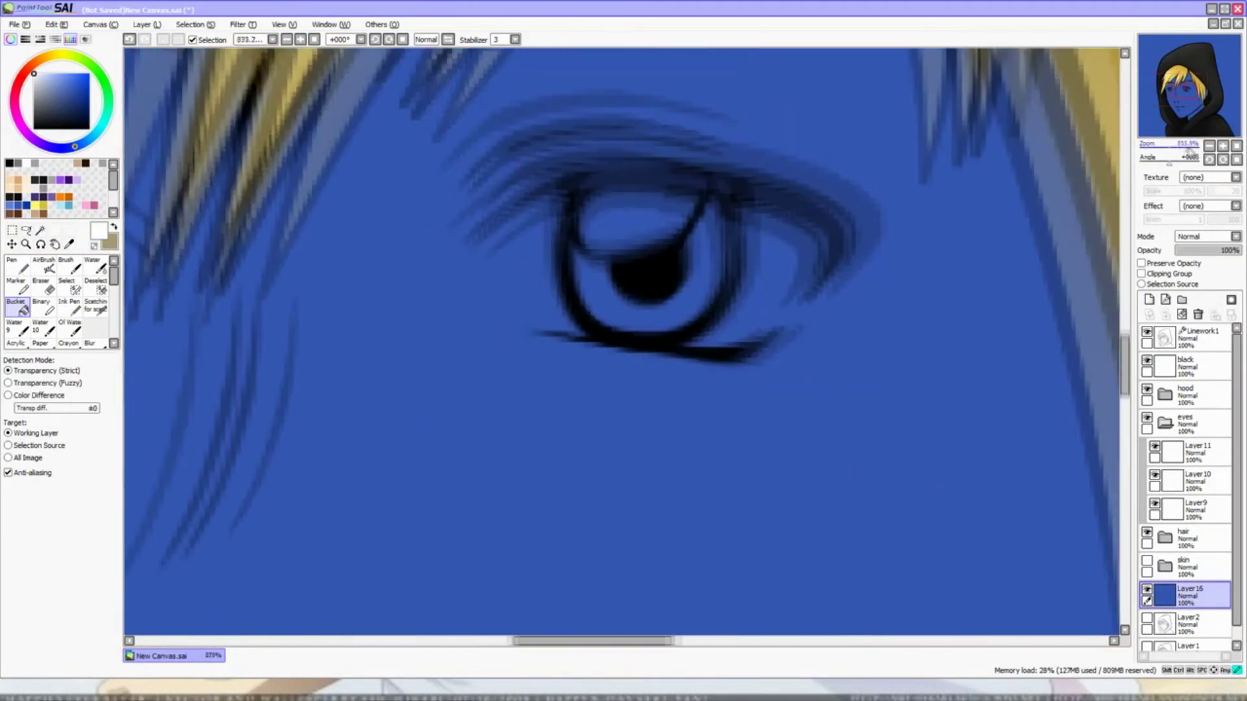
# - Paint the whites of both eyes on Layer9 with a white size 9 Pen, erasing any excess
pyautogui.click(1195, 510)
pyautogui.click(16, 266)
pyautogui.click(98, 504)
pyautogui.moveTo(598, 233); pyautogui.dragTo(669, 243)
pyautogui.moveTo(571, 237)
pyautogui.mouseDown()
pyautogui.moveTo(533, 266)
pyautogui.moveTo(604, 318)
pyautogui.moveTo(682, 260)
pyautogui.moveTo(747, 298)
pyautogui.moveTo(644, 324)
pyautogui.moveTo(536, 305)
pyautogui.mouseUp()
pyautogui.hscroll(-5, 623, 344)
pyautogui.moveTo(474, 279); pyautogui.dragTo(539, 338)
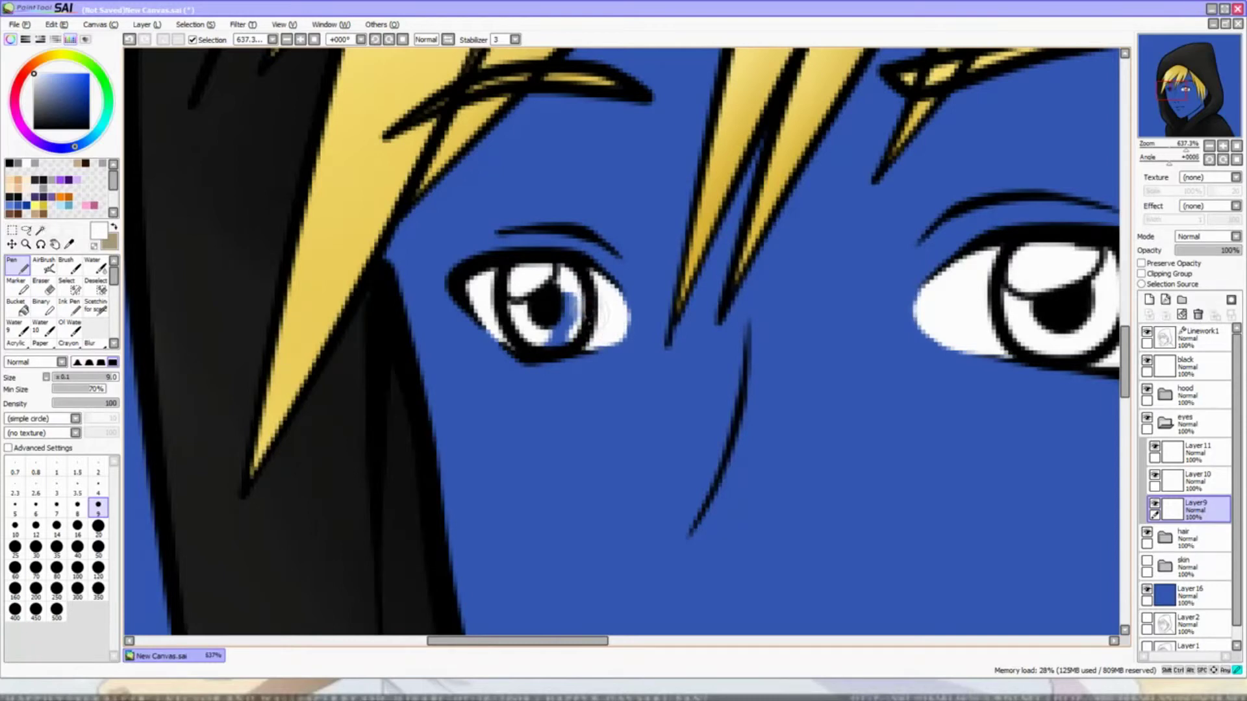
pyautogui.press('e')
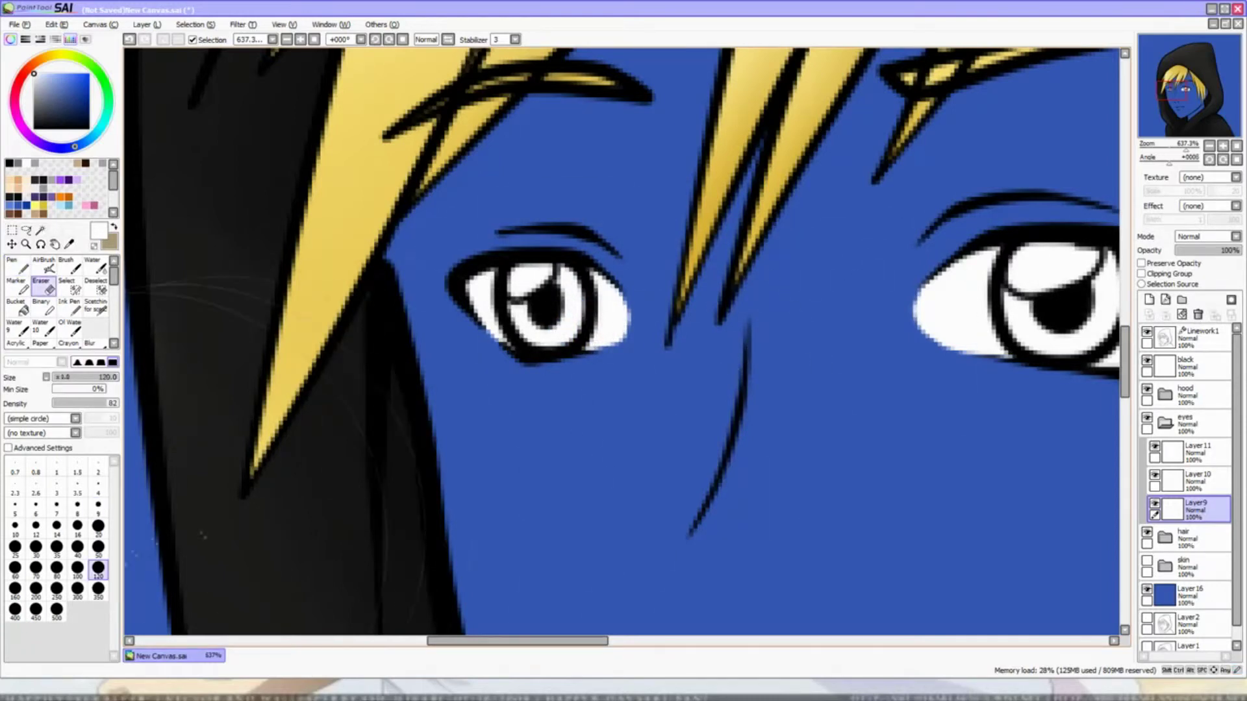
pyautogui.press('n')
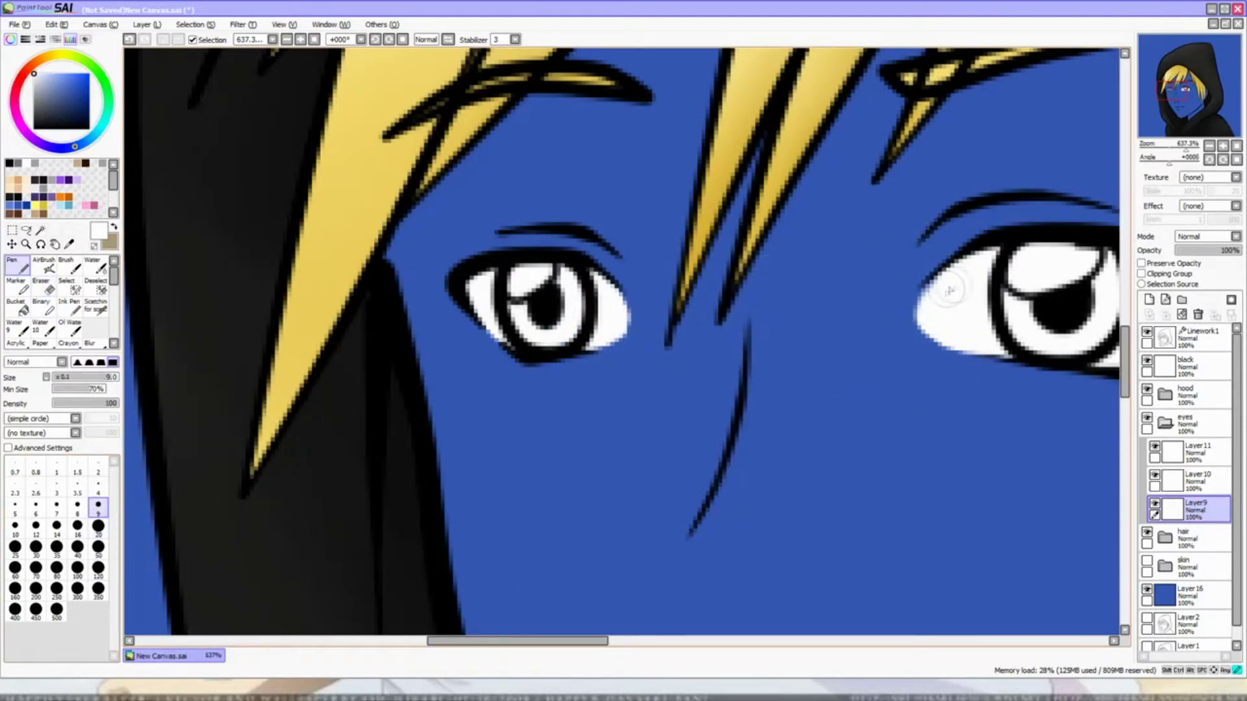
# - Show the skin folder, hide the blue Layer16, and touch up the edges of the eye whites on Layer9
pyautogui.moveTo(1185, 149)
pyautogui.mouseDown()
pyautogui.moveTo(1162, 148)
pyautogui.moveTo(1198, 149)
pyautogui.mouseUp()
pyautogui.click(1147, 561)
pyautogui.click(1147, 589)
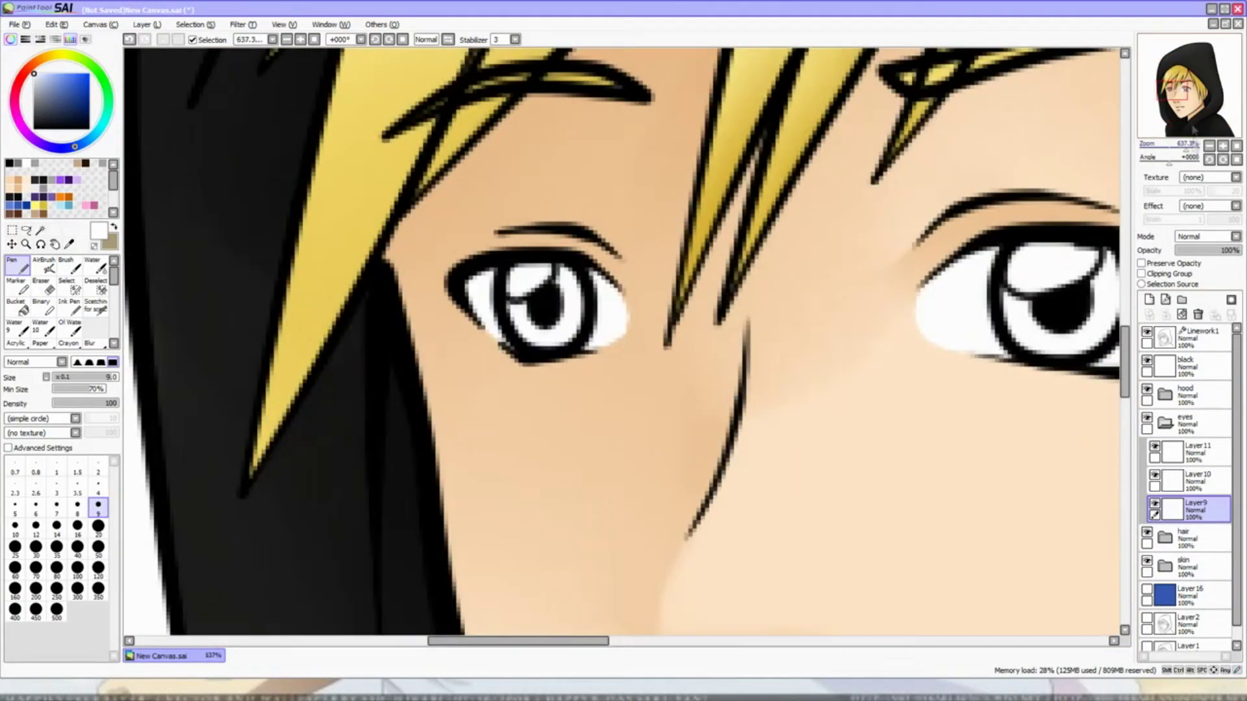
pyautogui.press('e')
pyautogui.press('n')
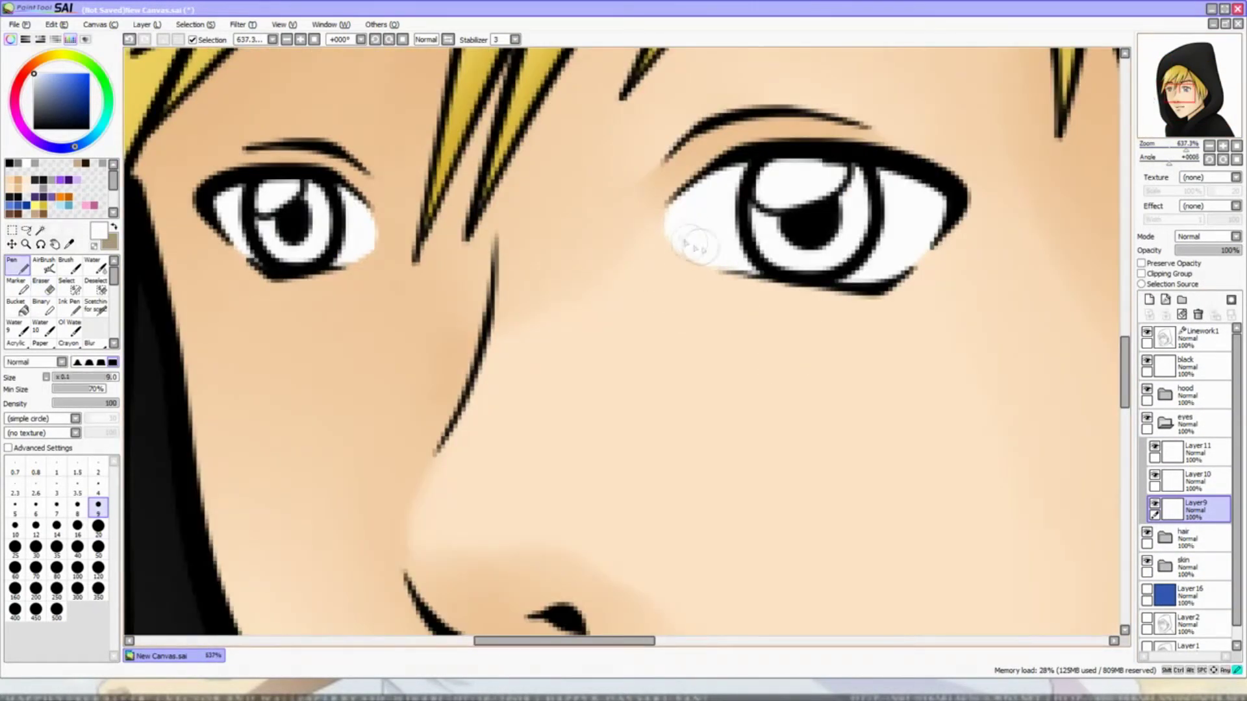
# - Select both irises with the Magic Wand on Linework1 and fill them with medium blue on Layer9
pyautogui.moveTo(1188, 149)
pyautogui.mouseDown()
pyautogui.moveTo(1166, 148)
pyautogui.moveTo(1193, 149)
pyautogui.mouseUp()
pyautogui.click(1201, 334)
pyautogui.click(40, 230)
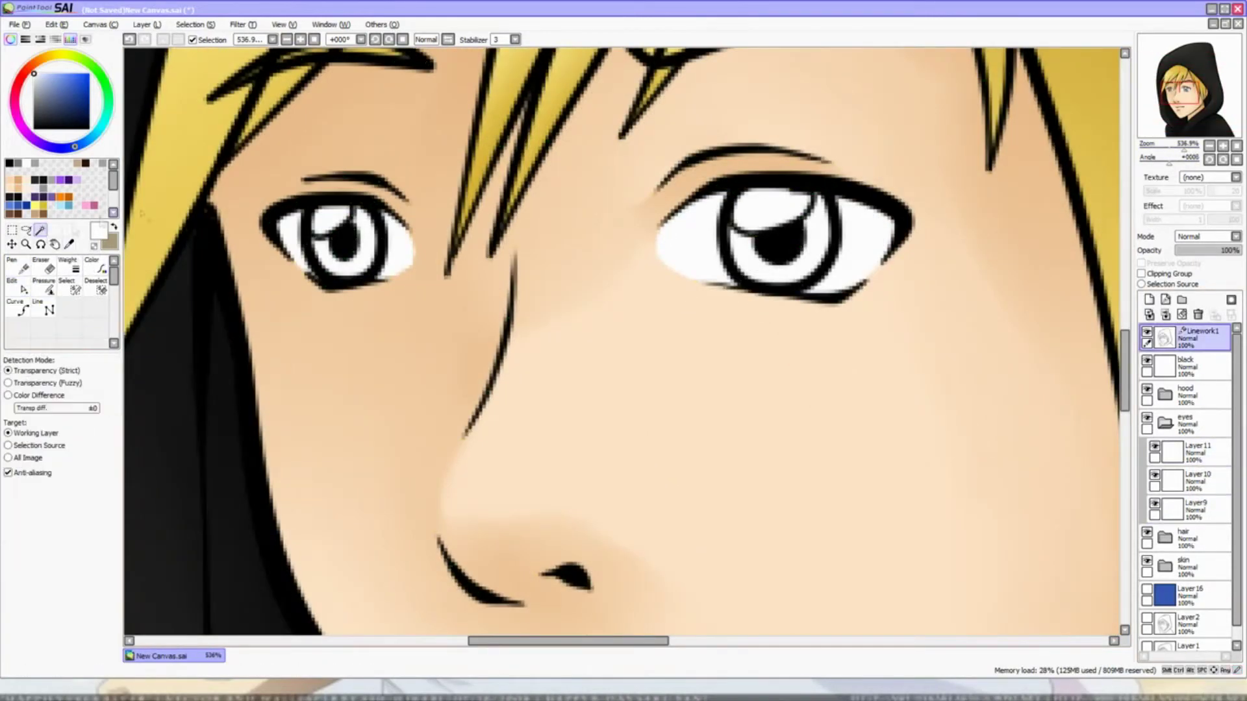
pyautogui.click(356, 266)
pyautogui.click(775, 276)
pyautogui.click(1191, 510)
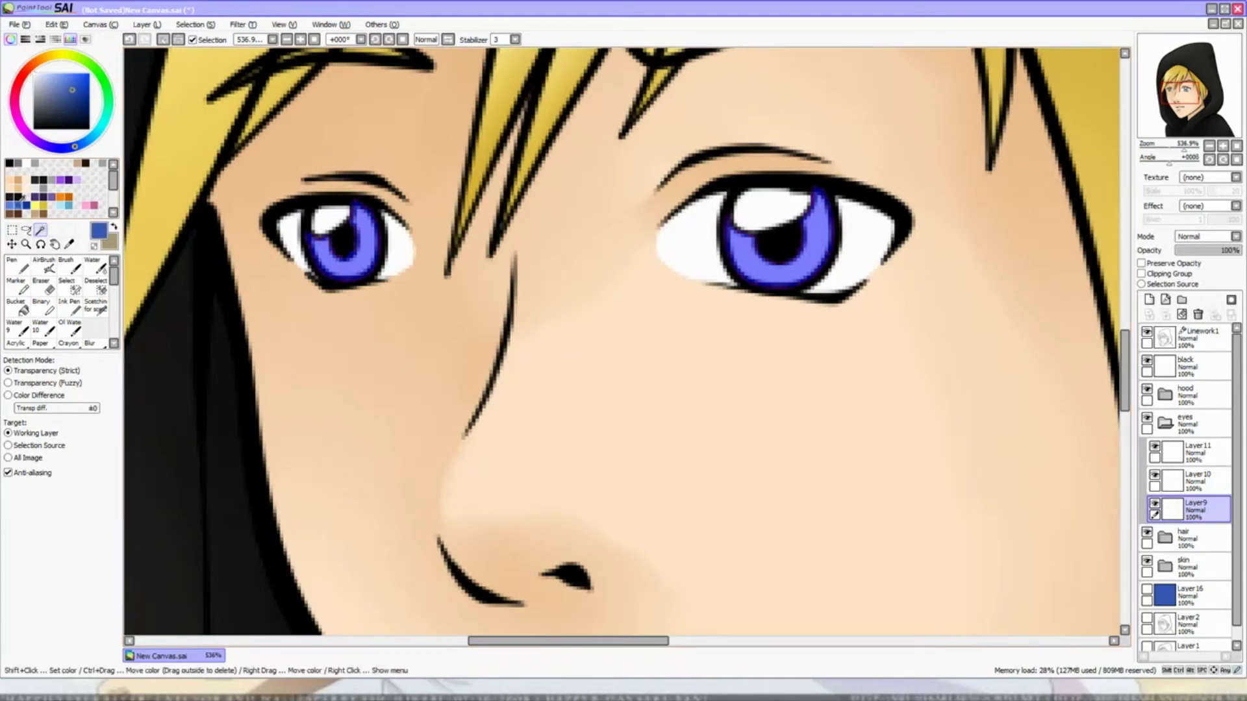
pyautogui.press('n')
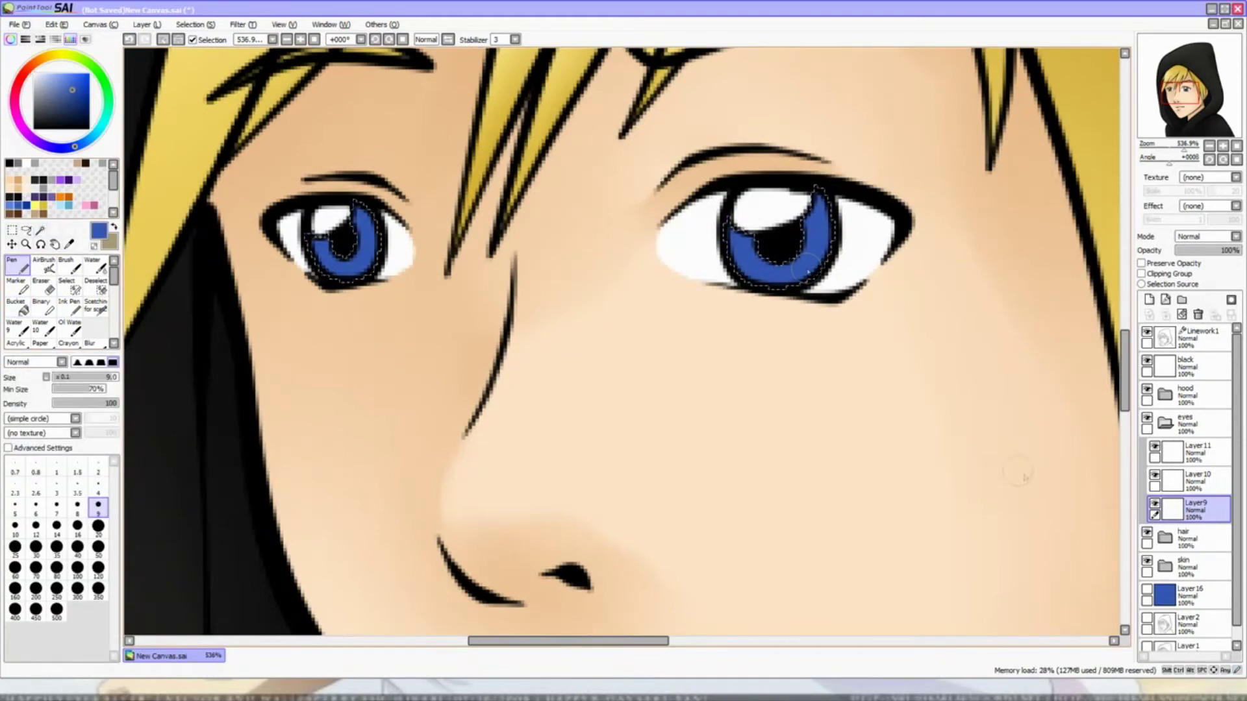
# - Shade the selected irises with dark navy on Layer10 using a size 9 Water brush, erasing any excess
pyautogui.click(1195, 481)
pyautogui.press('w')
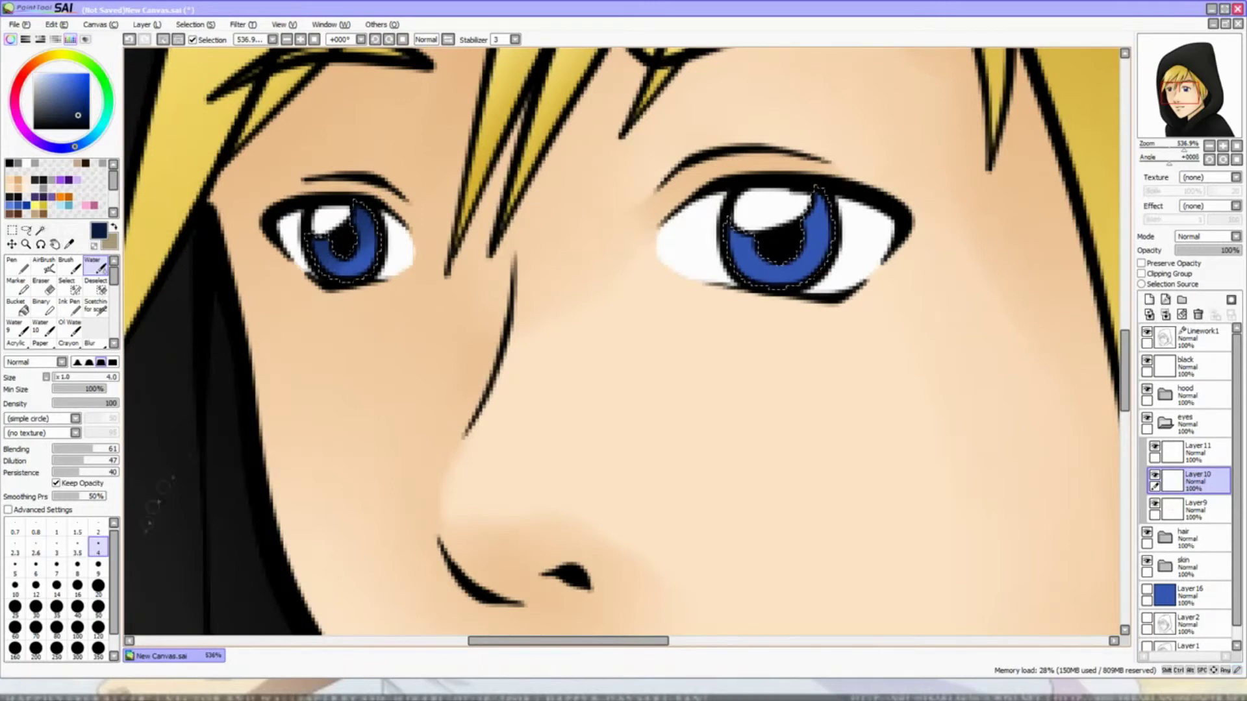
pyautogui.press(']')
pyautogui.press(']')
pyautogui.press(']')
pyautogui.press(']')
pyautogui.press(']')
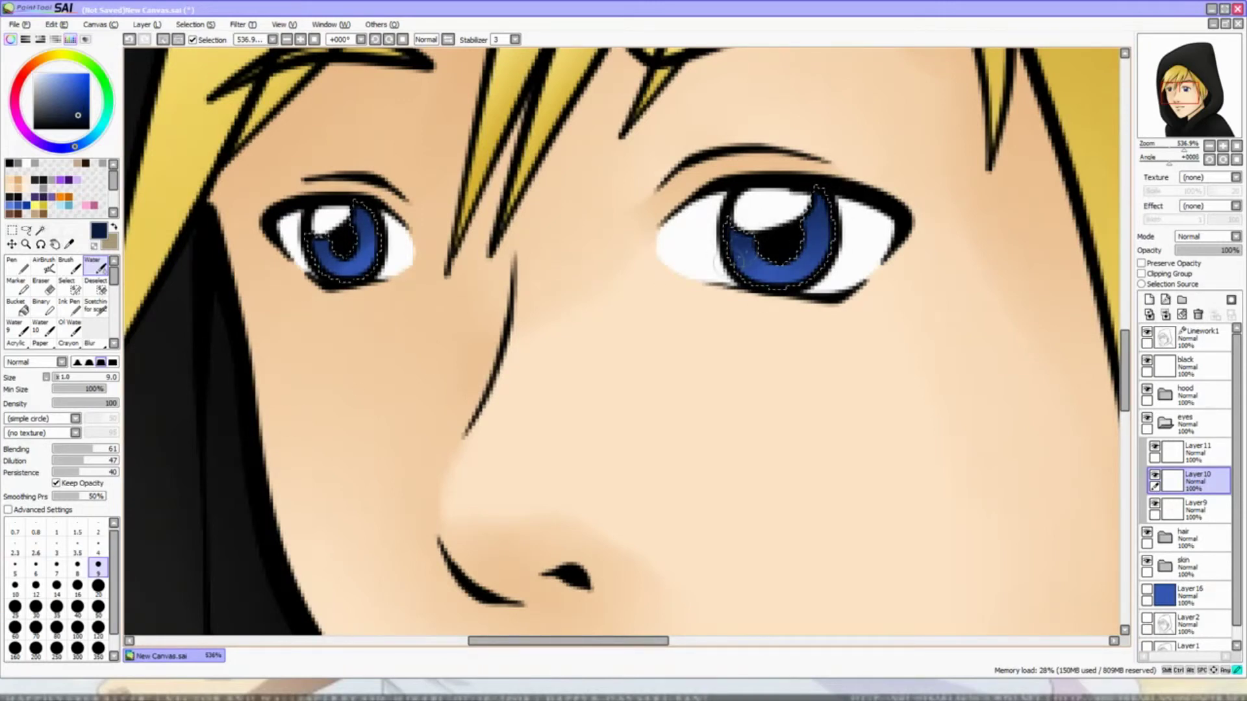
pyautogui.press('e')
pyautogui.press('w')
pyautogui.press('e')
pyautogui.press('w')
# - Add light blue highlights to the lower part of both irises on Layer11 with the size 9 Water brush
pyautogui.keyDown('alt'); pyautogui.click(347, 263); pyautogui.keyUp('alt')
pyautogui.press('e')
pyautogui.press('w')
pyautogui.moveTo(343, 260); pyautogui.dragTo(354, 273)
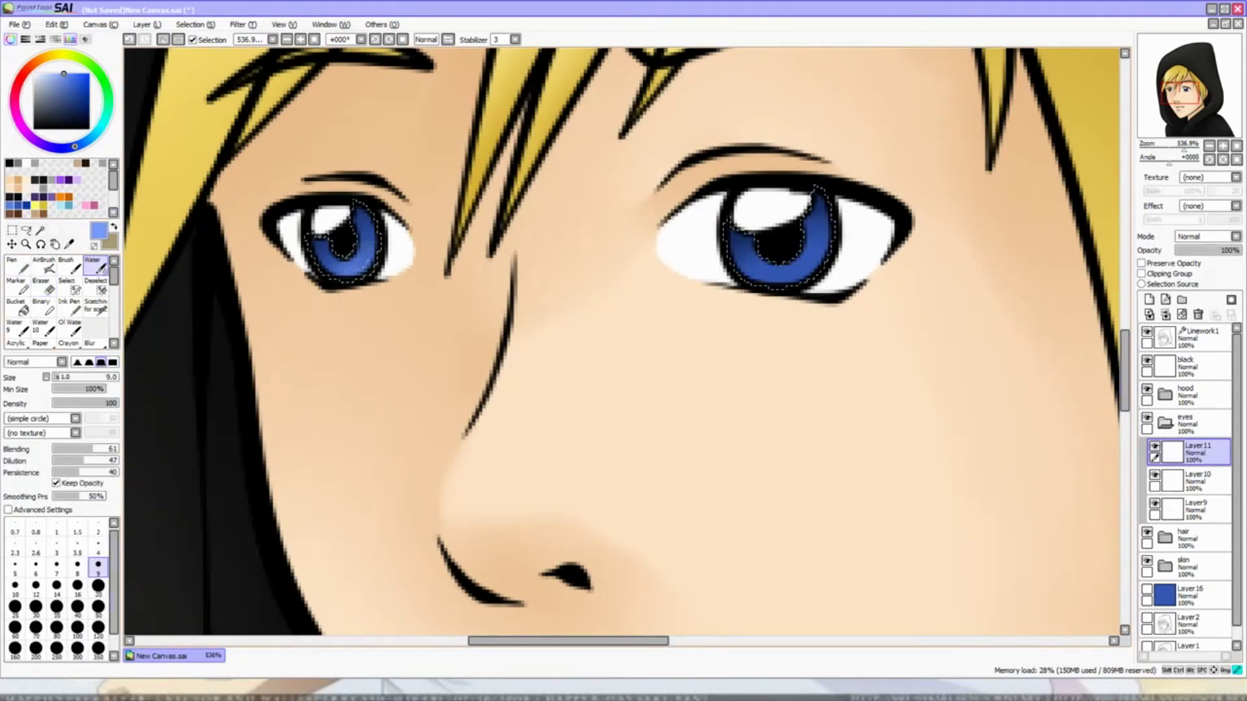
pyautogui.keyDown('alt'); pyautogui.click(812, 267); pyautogui.keyUp('alt')
pyautogui.moveTo(753, 269); pyautogui.dragTo(809, 279)
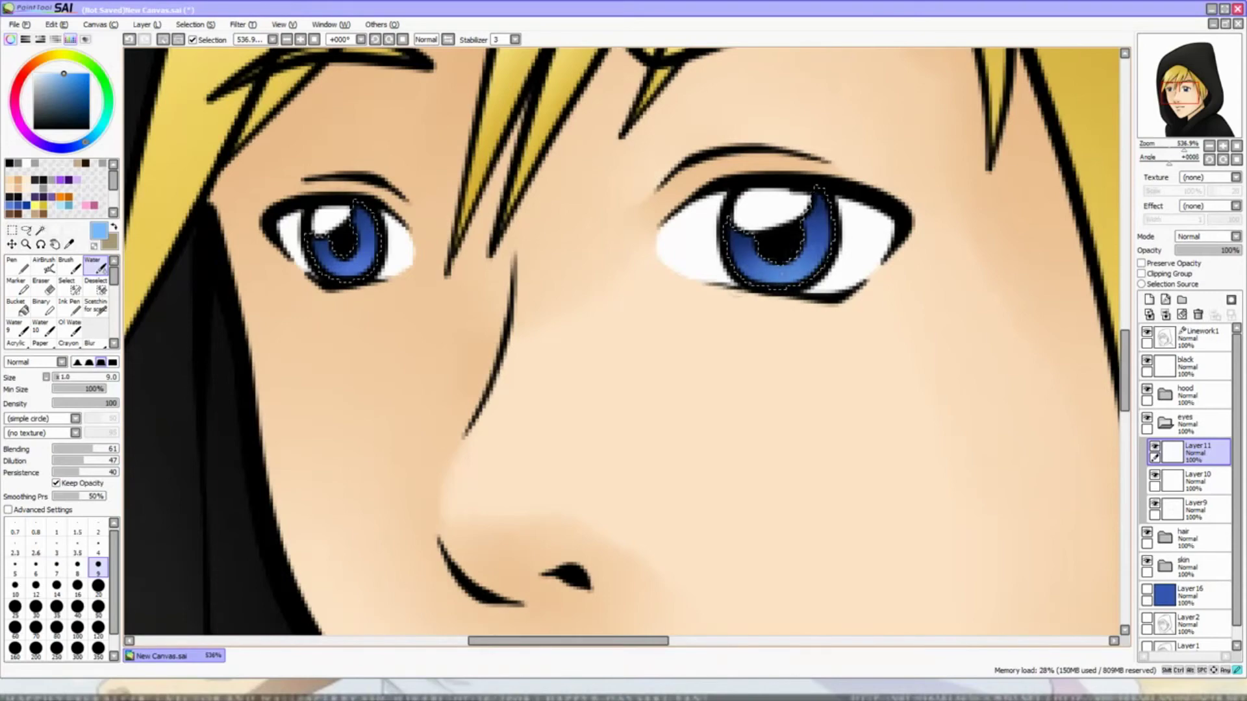
pyautogui.press('Home')
pyautogui.moveTo(649, 324); pyautogui.dragTo(608, 303)
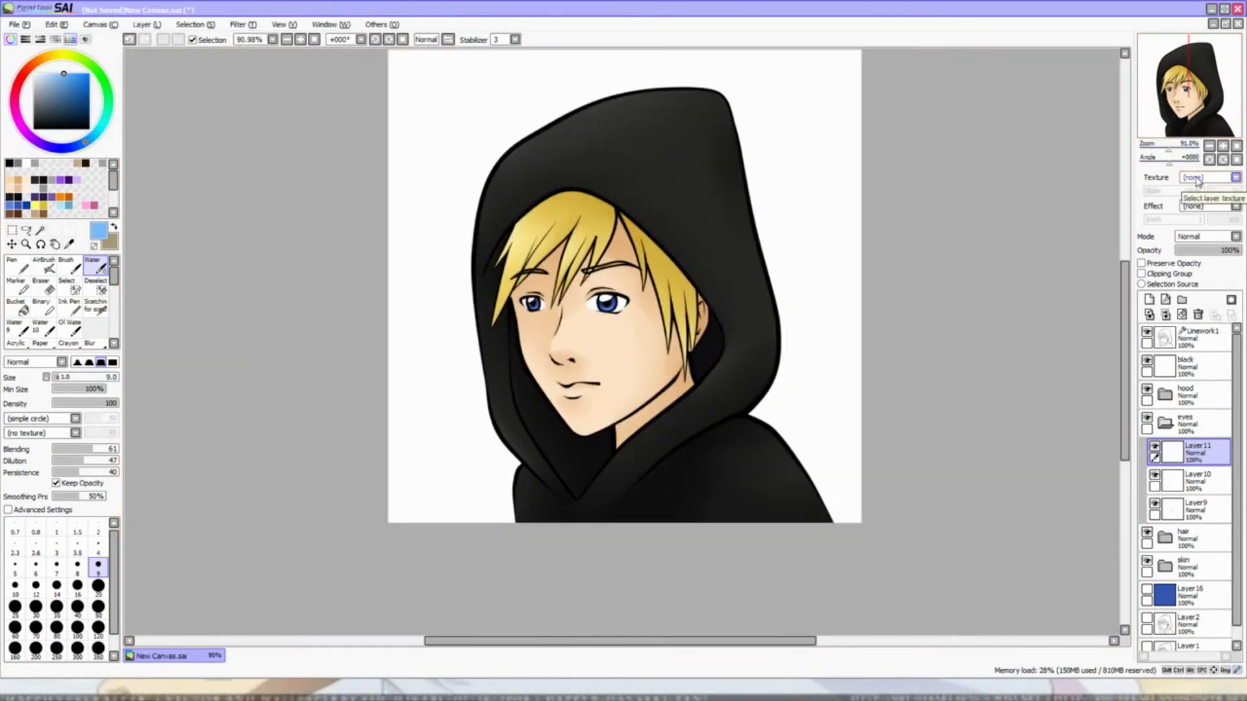
pyautogui.click(1202, 337)
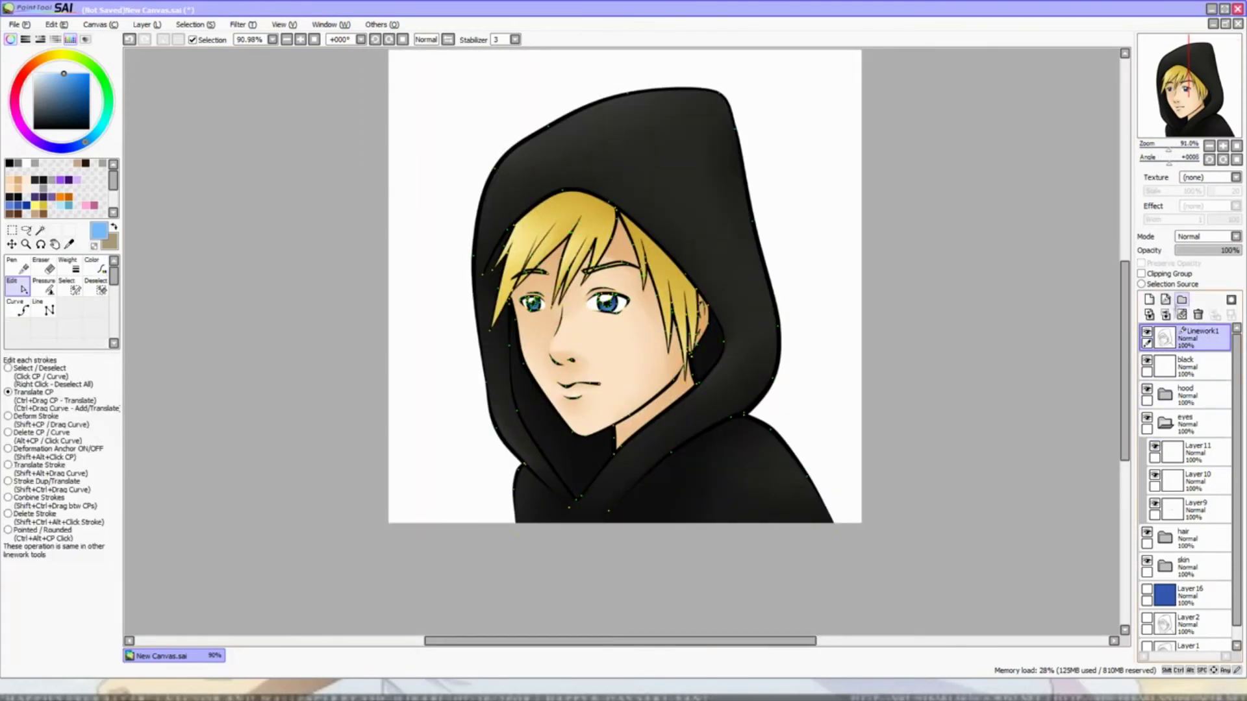
pyautogui.press('Delete')
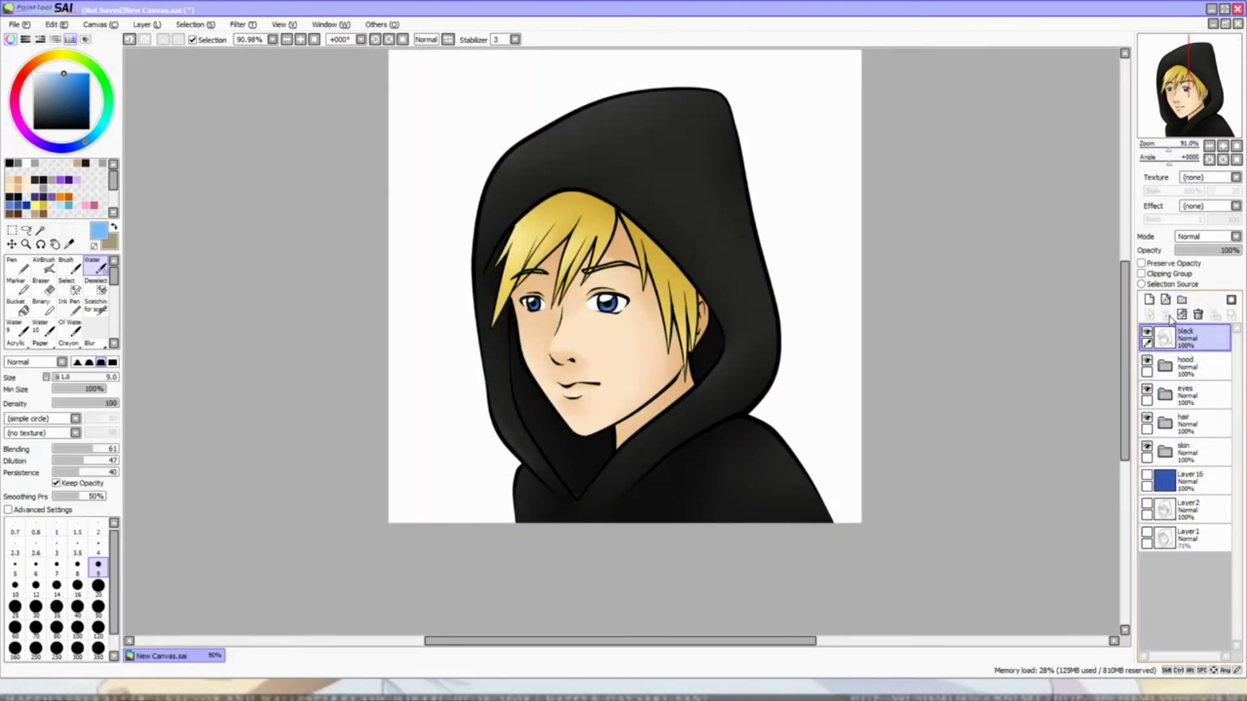
pyautogui.hotkey('ctrl', 'z')
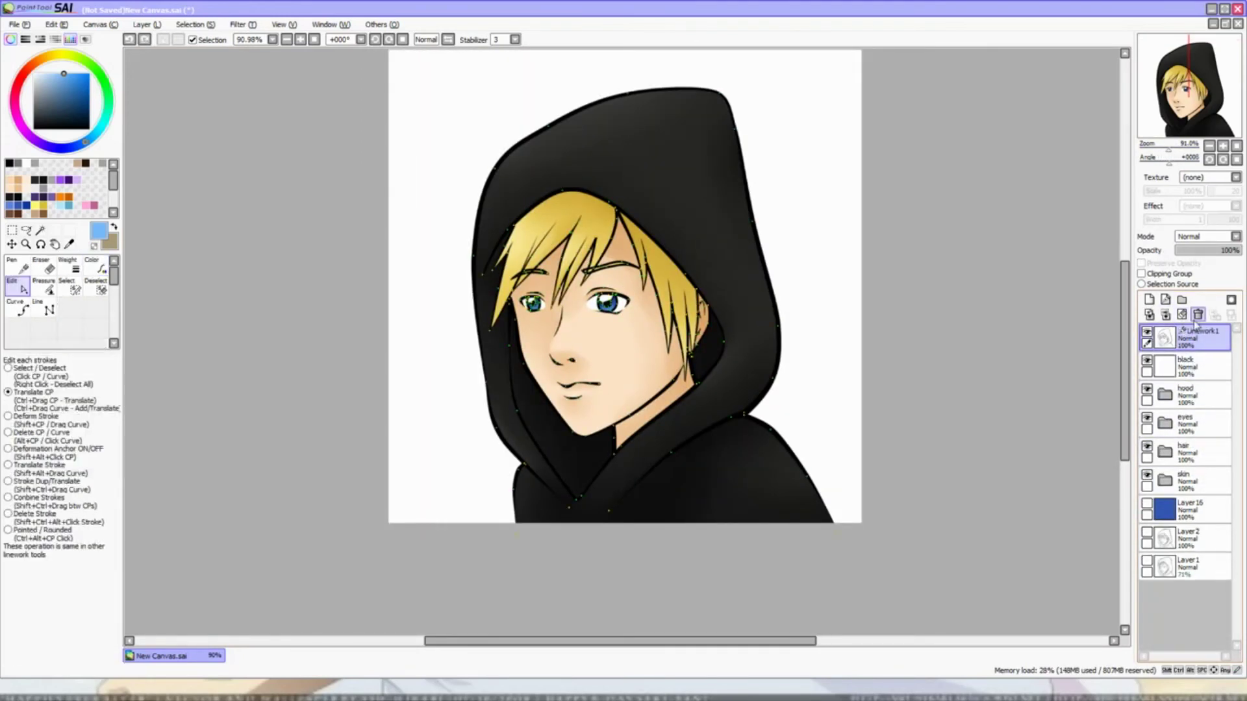
# - Select the black layer and start saving the canvas as a SAI file in the Oppdrag folder
pyautogui.click(1186, 367)
pyautogui.click(14, 24)
pyautogui.click(38, 123)
pyautogui.doubleClick(255, 118)
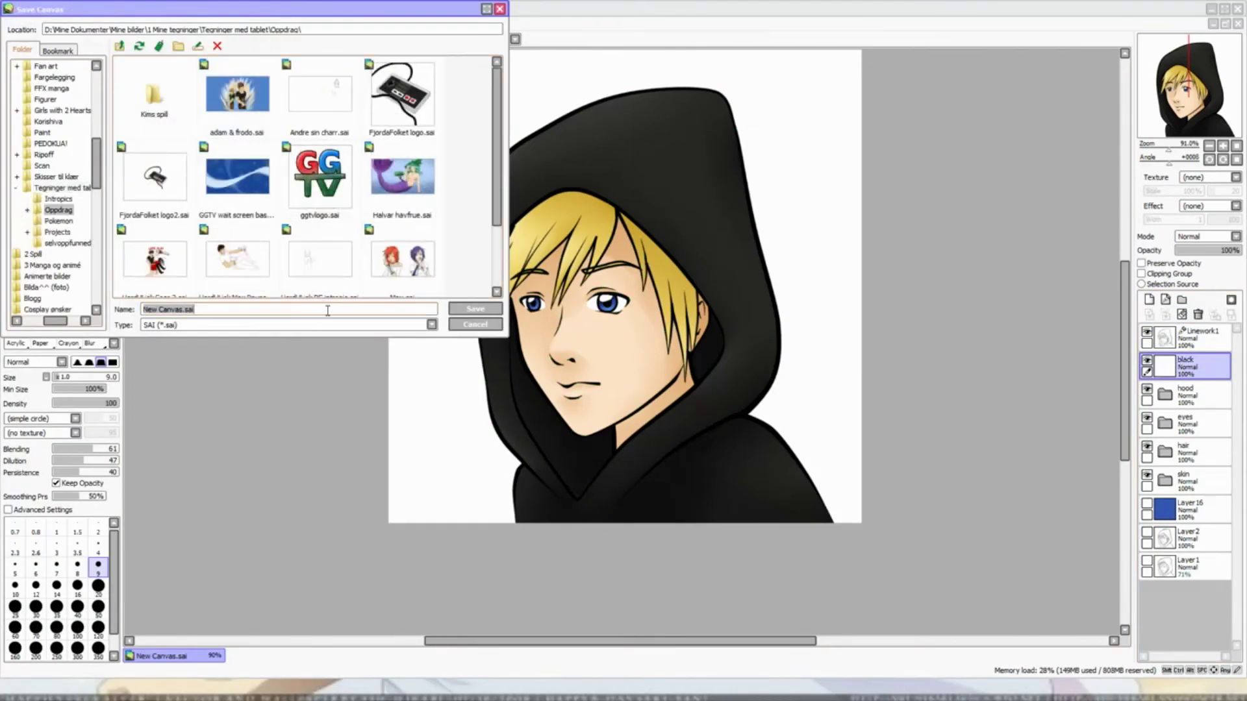